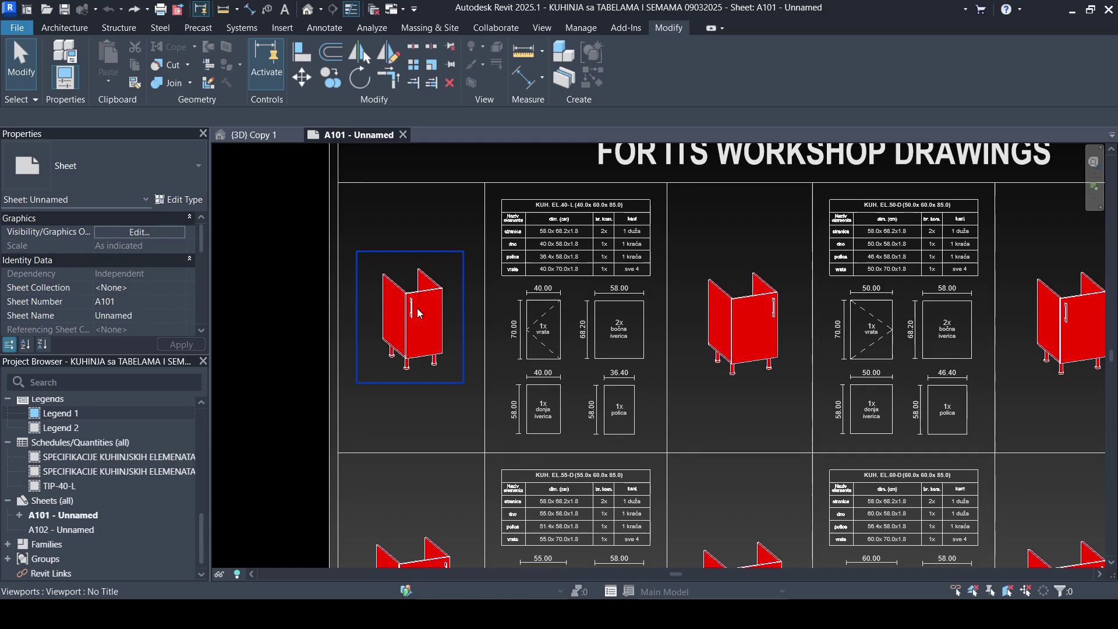
Step: Examine the cabinet views, part tables and dimensioned part drawings on sheet A101, activating and then deactivating the Legend 1 viewport
scroll(418, 314, up, 1)
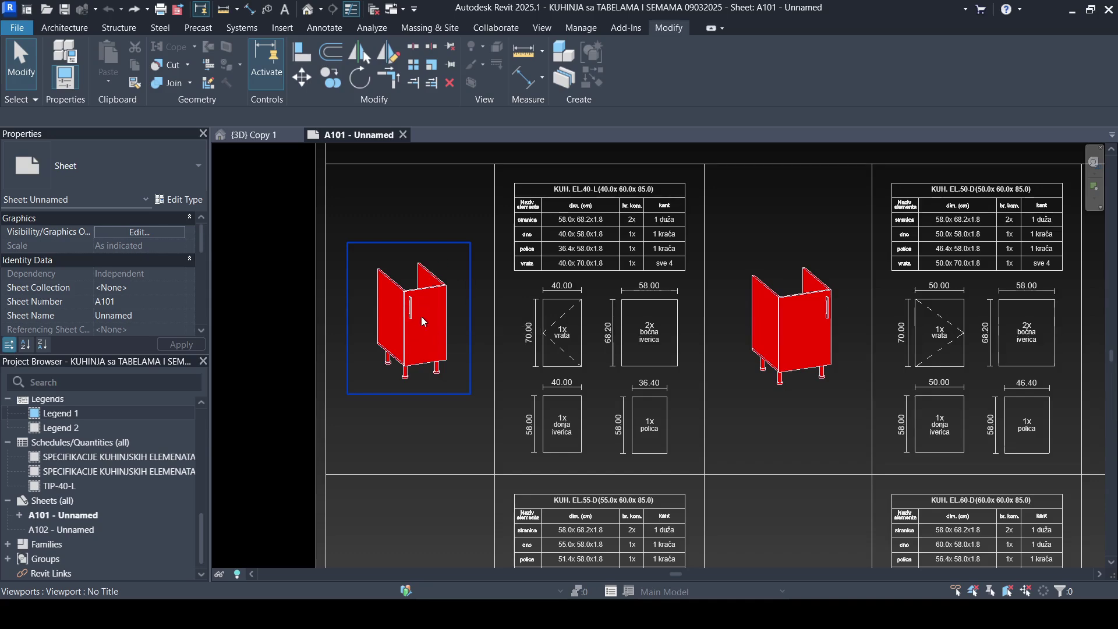
scroll(416, 315, up, 1)
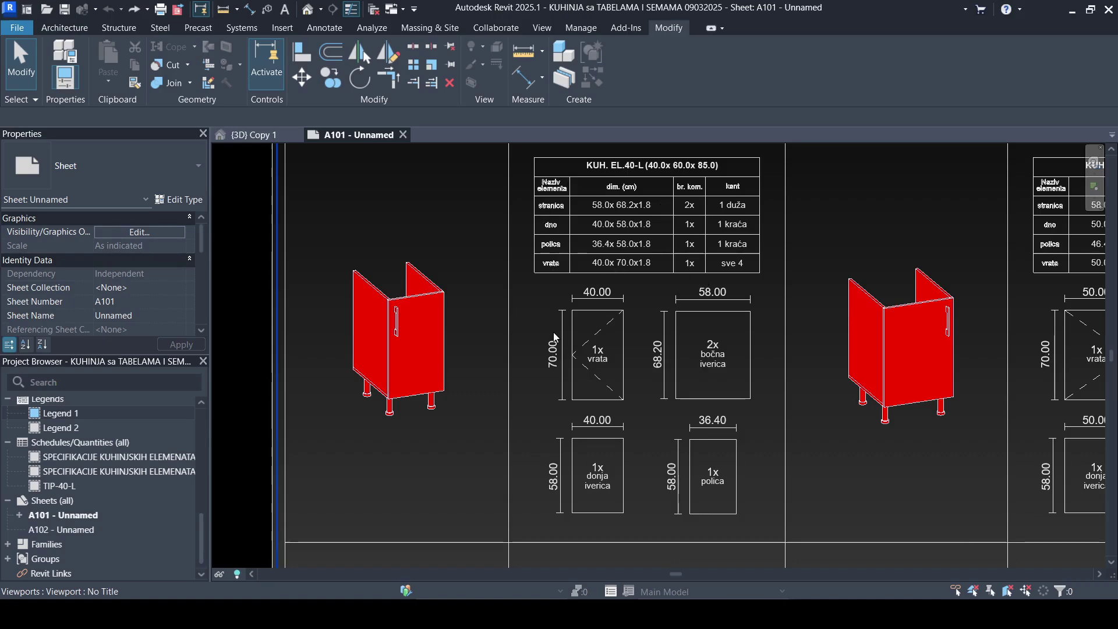
scroll(561, 378, down, 1)
scroll(562, 379, down, 1)
click(598, 309)
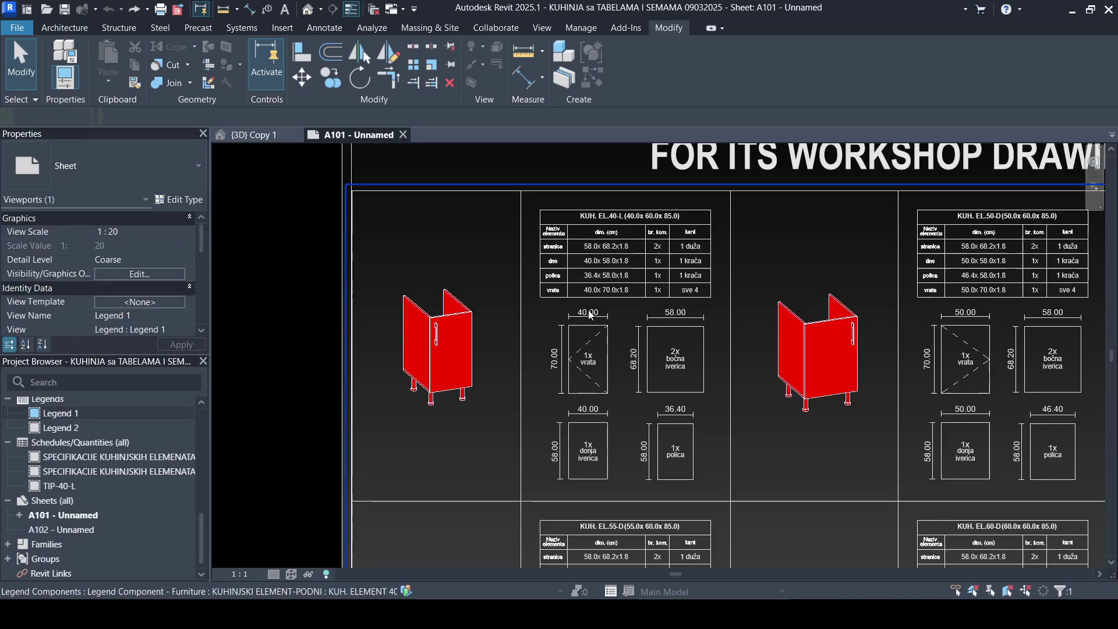
double_click(596, 304)
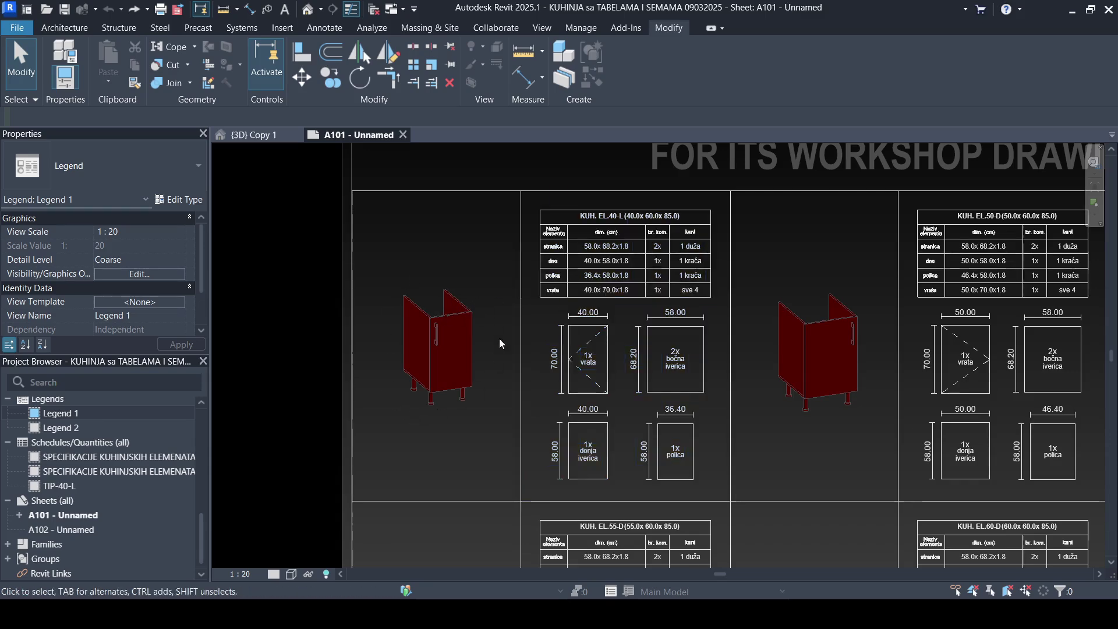
middle_drag(934, 338, 656, 330)
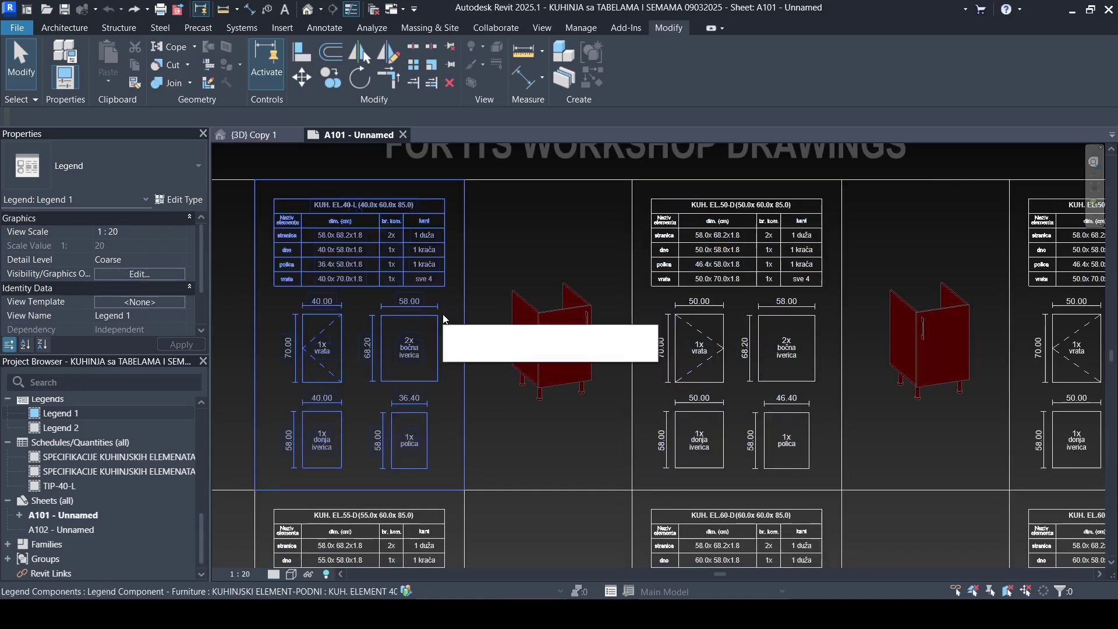
scroll(443, 318, down, 1)
scroll(443, 318, down, 1)
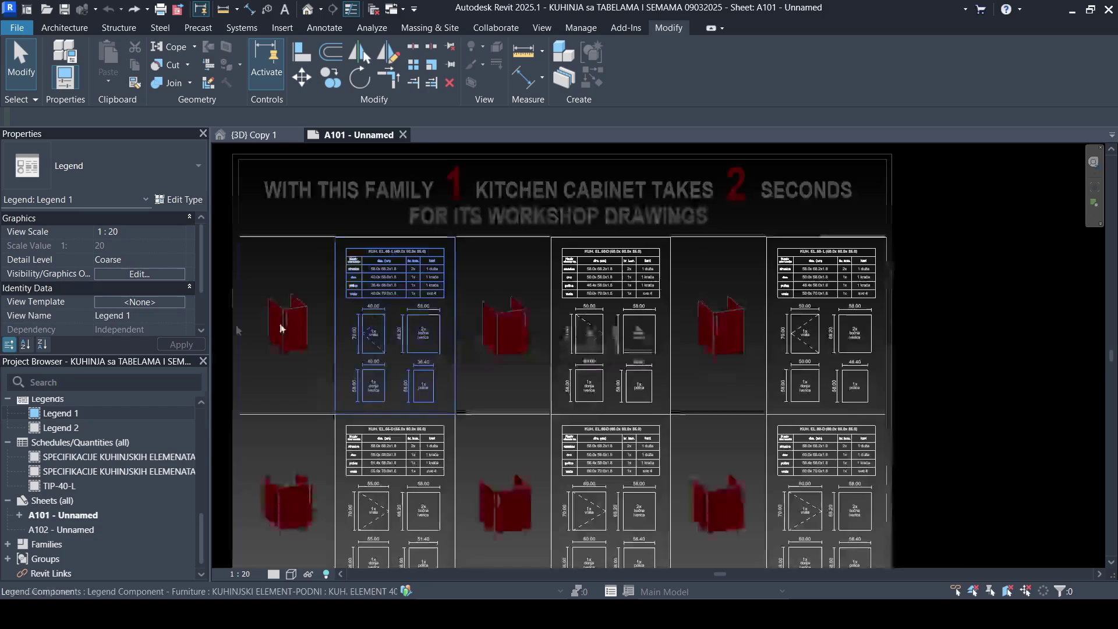
scroll(253, 327, up, 1)
scroll(254, 327, up, 2)
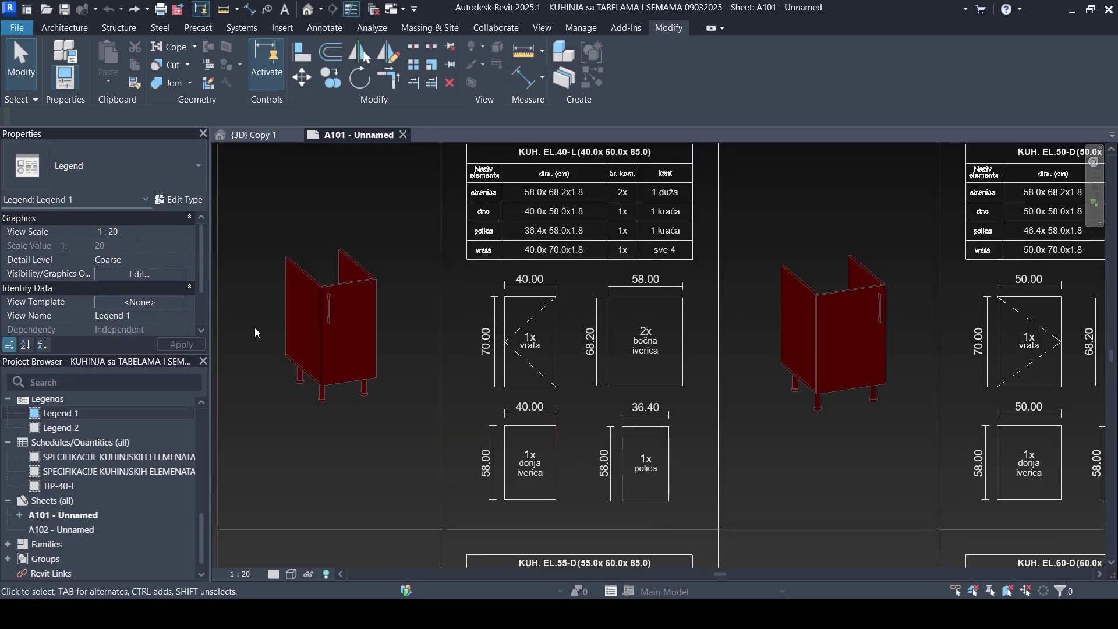
scroll(811, 284, down, 1)
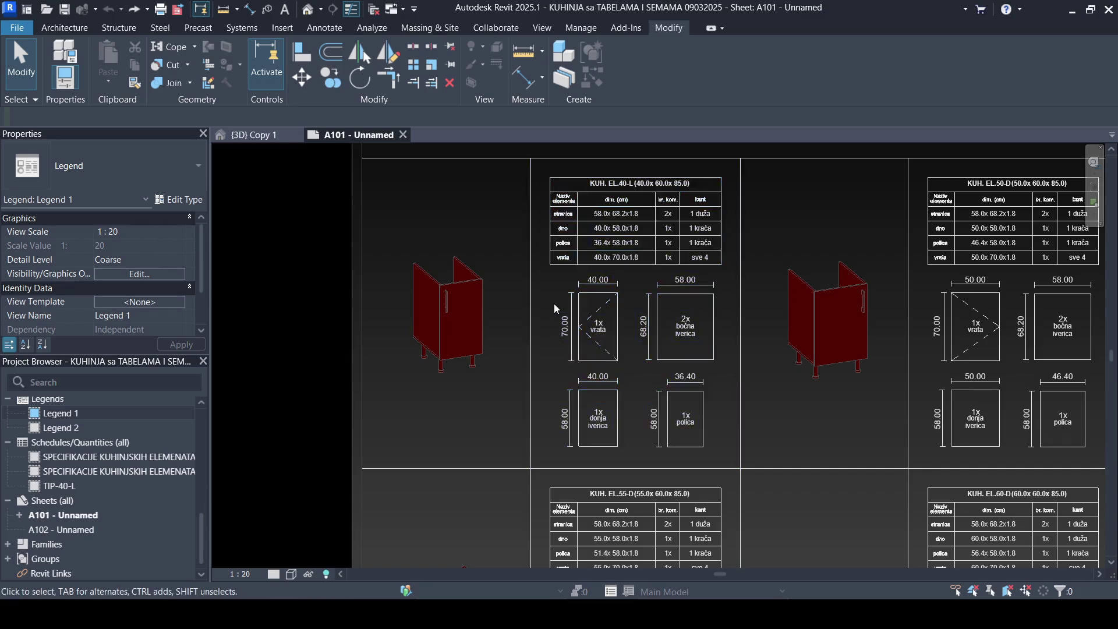
scroll(439, 292, up, 1)
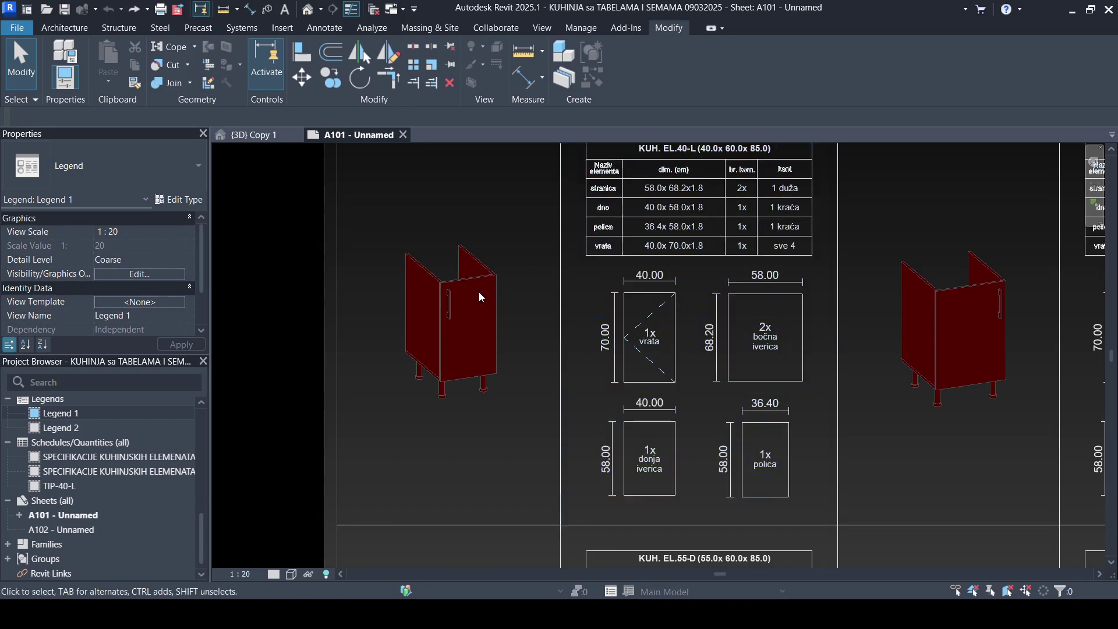
scroll(534, 405, down, 1)
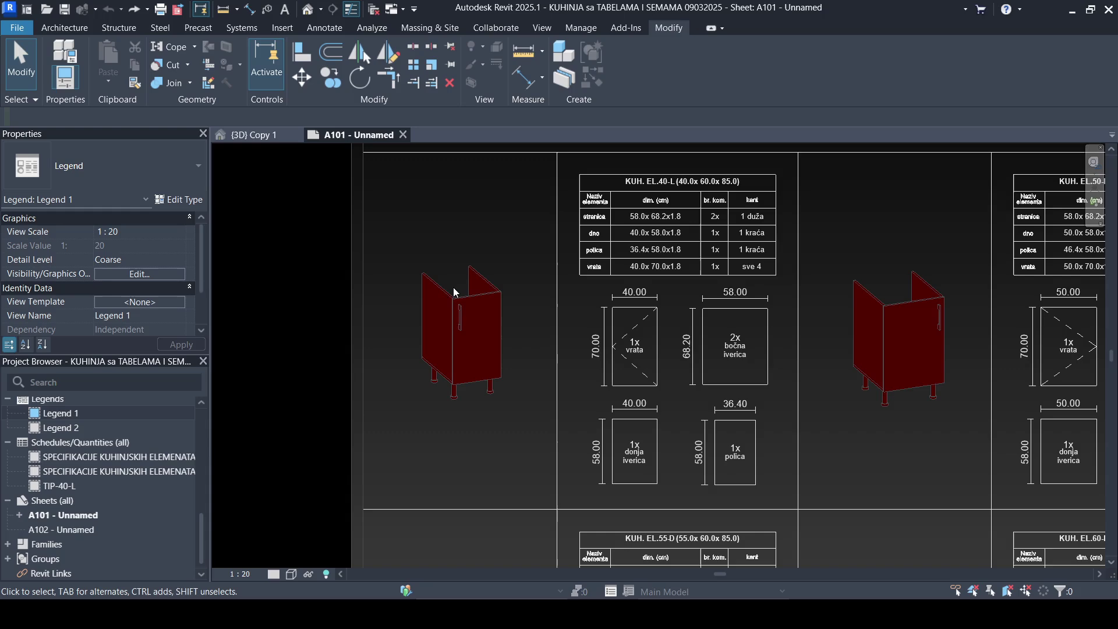
scroll(634, 226, up, 1)
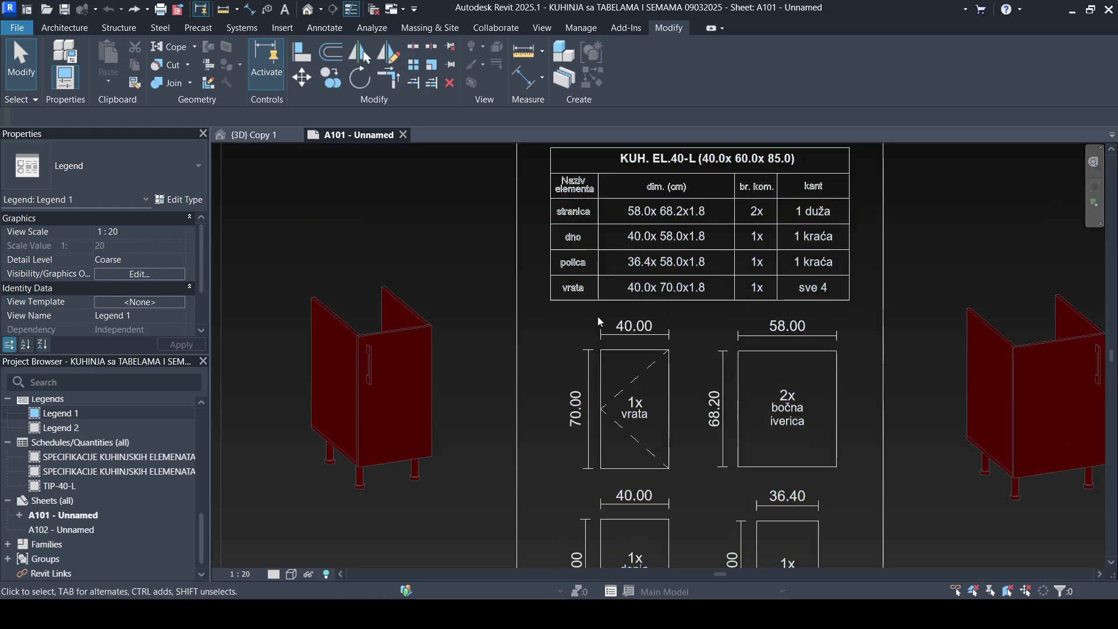
scroll(703, 344, down, 1)
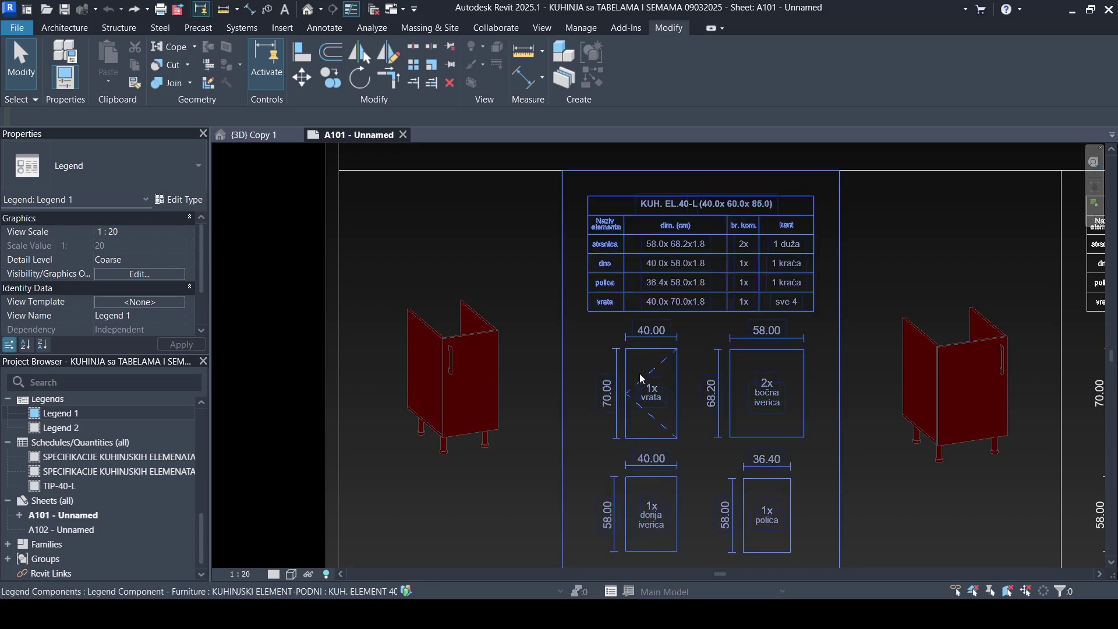
scroll(621, 317, down, 1)
scroll(621, 317, down, 1)
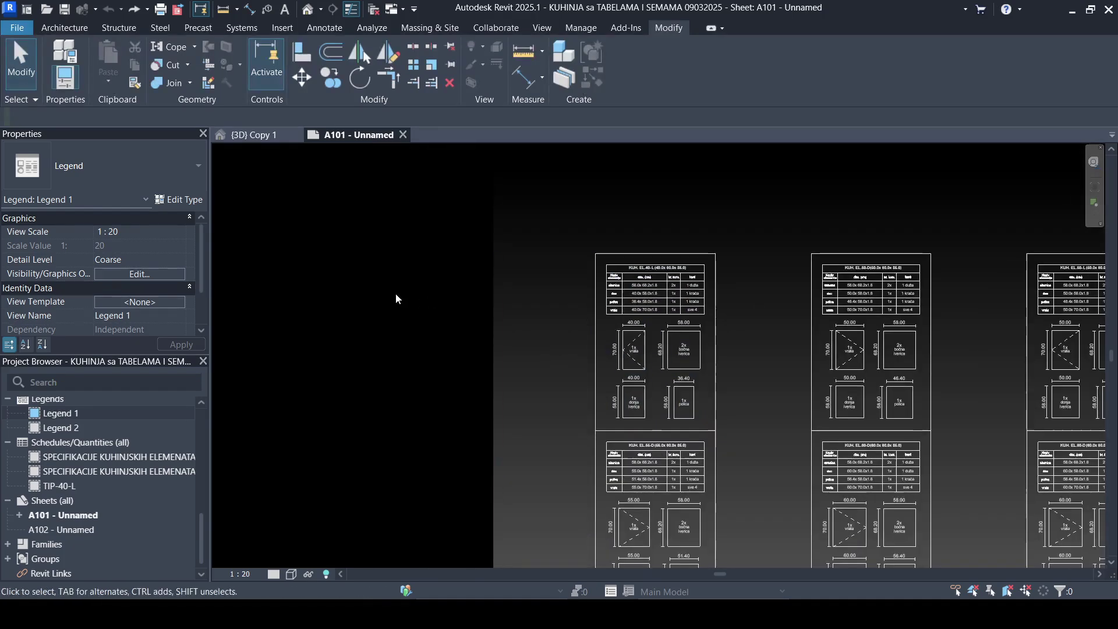
double_click(399, 291)
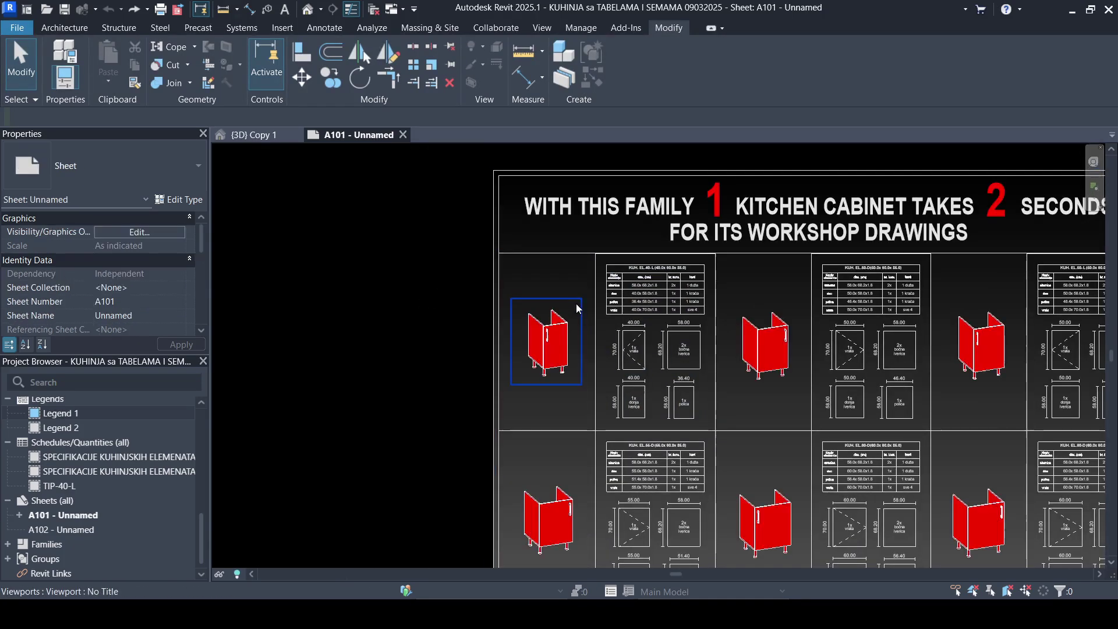
Step: Open the Level 1 floor plan and check the types of the first two cabinets at the left end of the row
scroll(82, 417, up, 10)
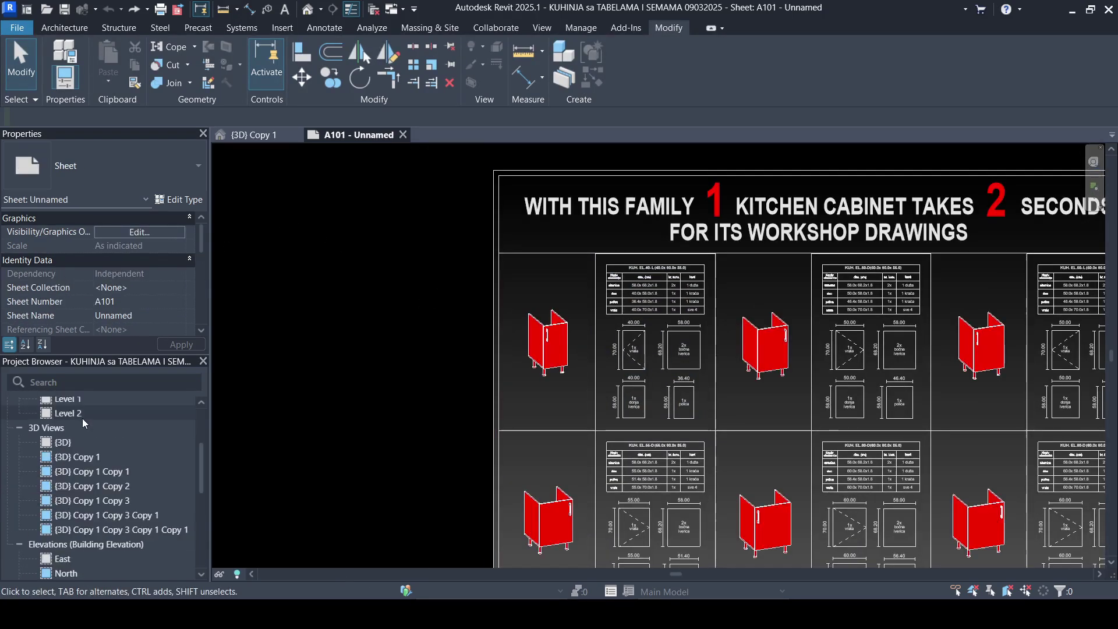
double_click(93, 433)
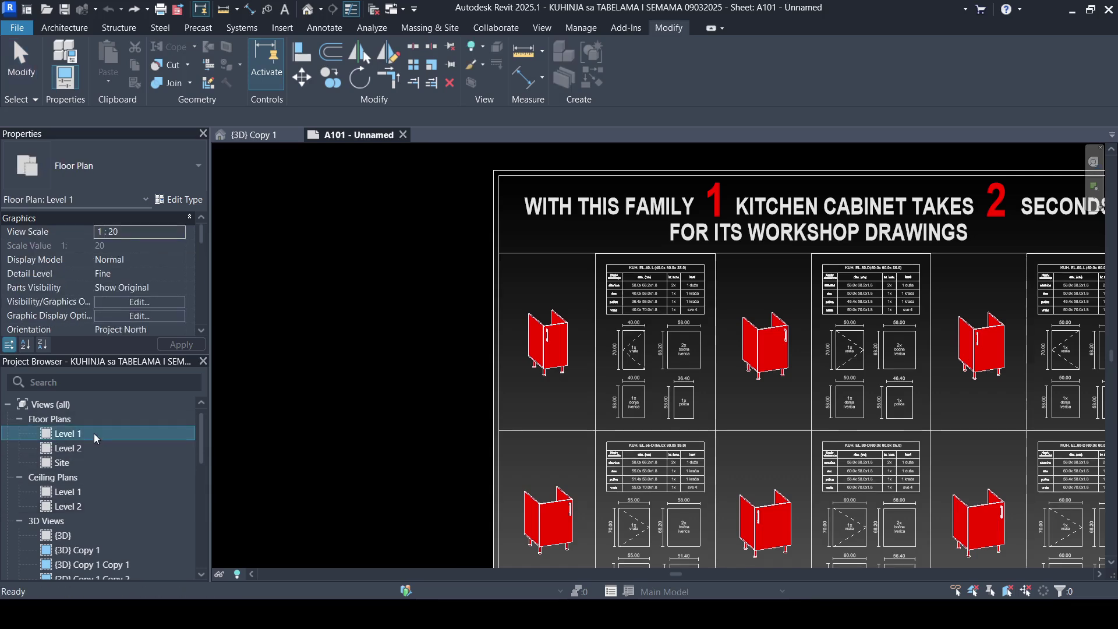
scroll(640, 367, up, 4)
scroll(640, 355, up, 5)
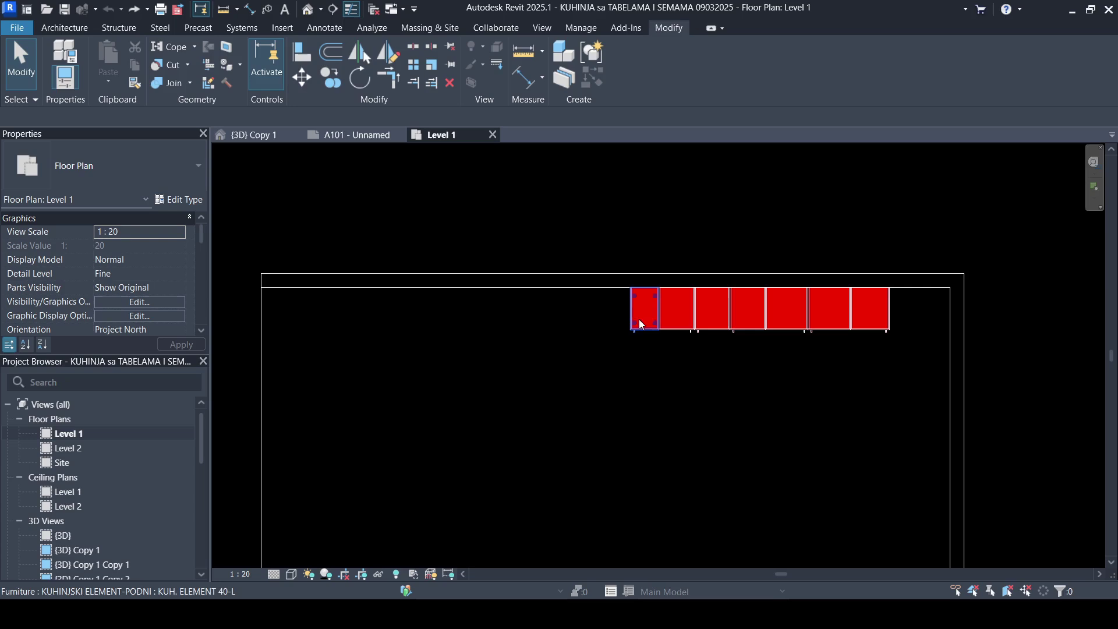
scroll(897, 315, up, 2)
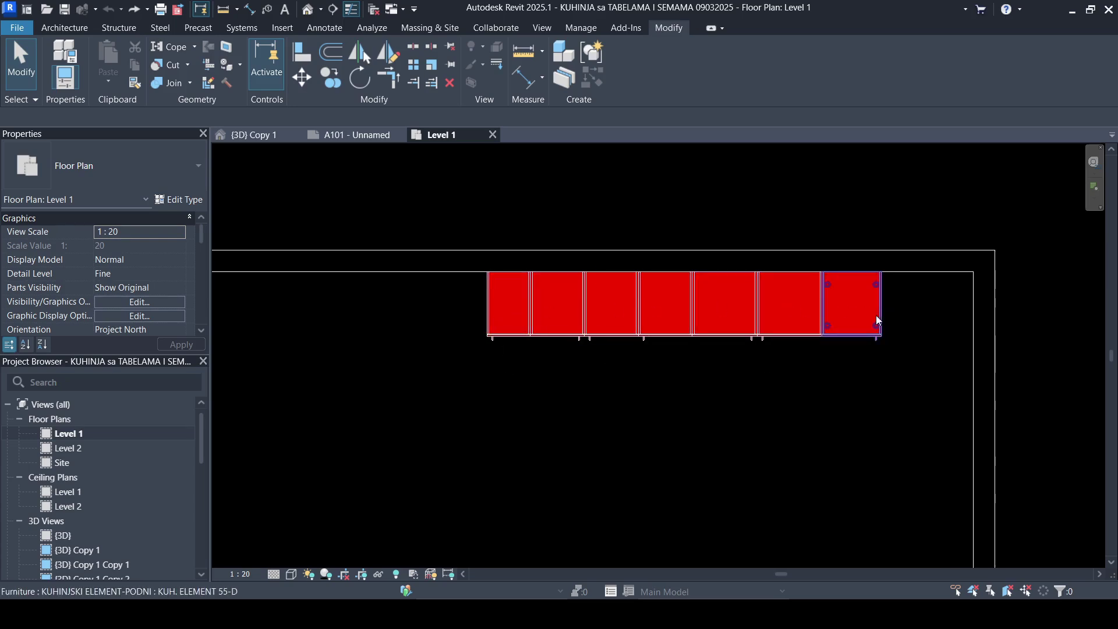
click(493, 321)
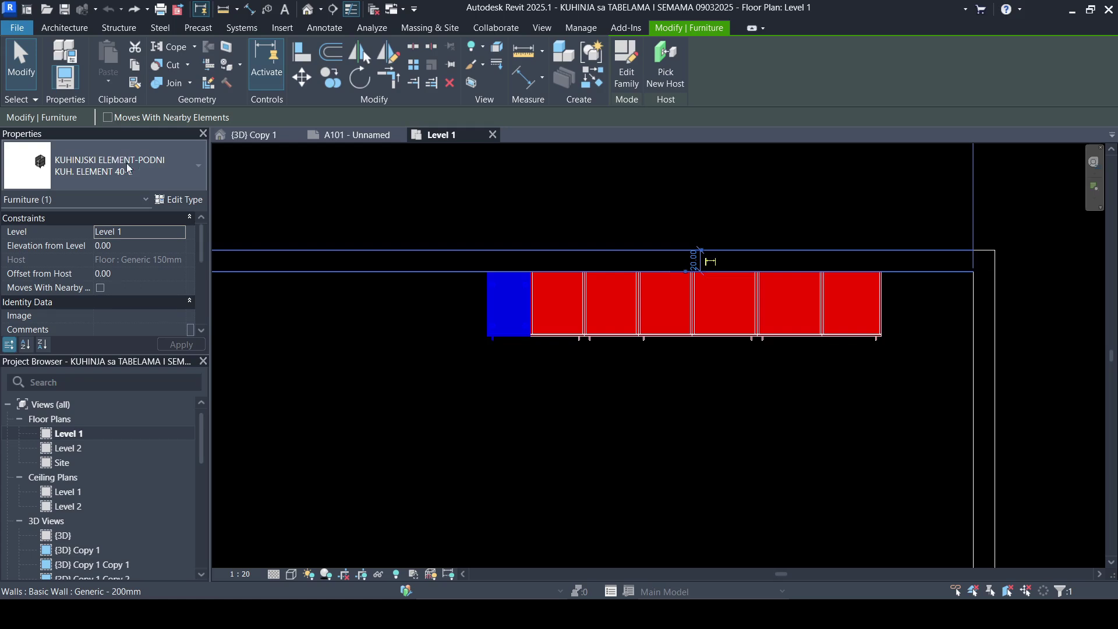
click(564, 320)
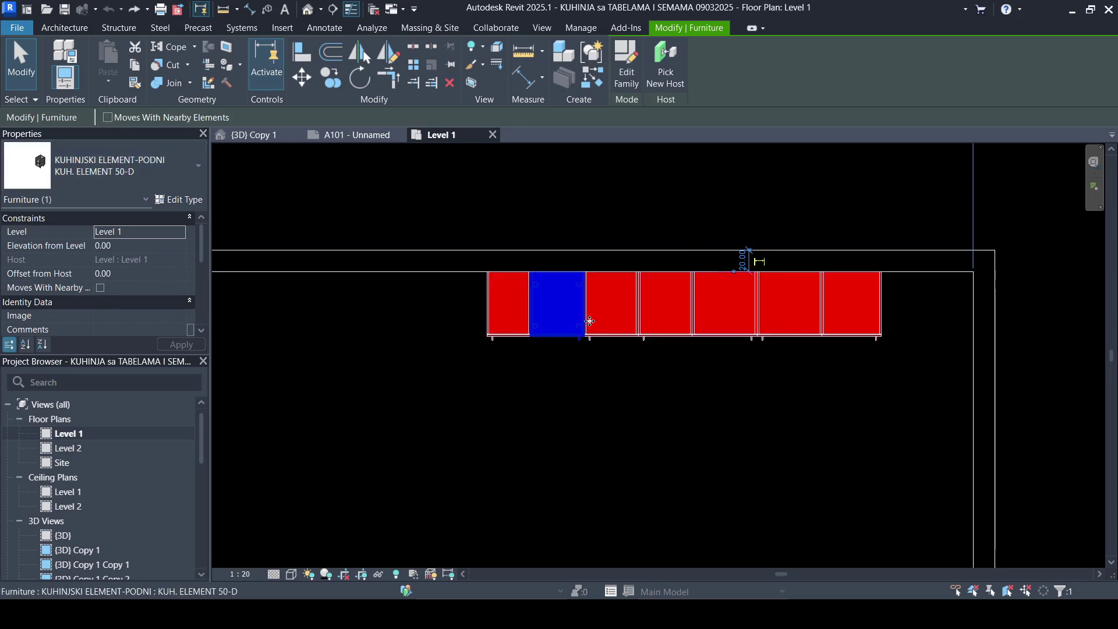
Step: Copy the KUH. ELEMENT 40-L cabinet along the wall to the left, leaving a gap to the existing row
scroll(481, 316, up, 2)
scroll(481, 315, up, 1)
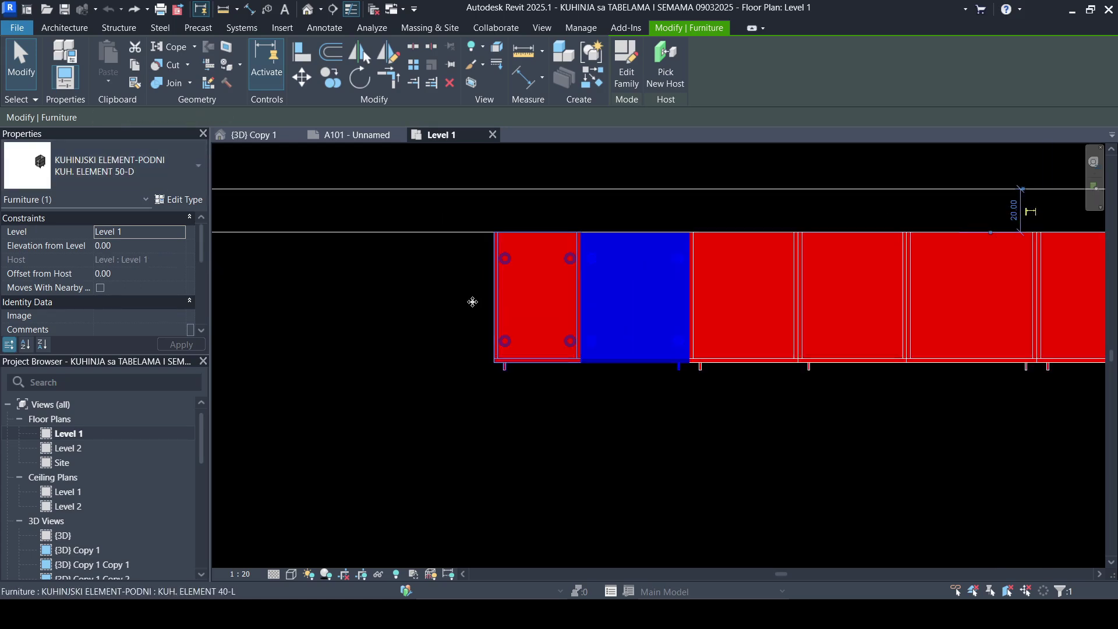
click(488, 307)
click(331, 78)
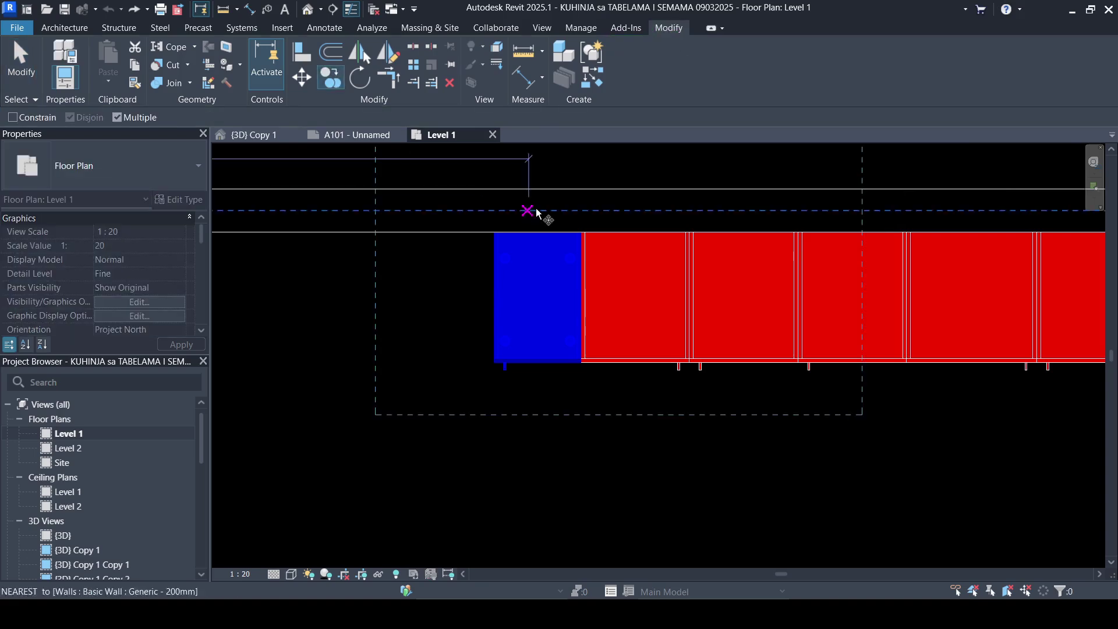
click(584, 232)
click(430, 233)
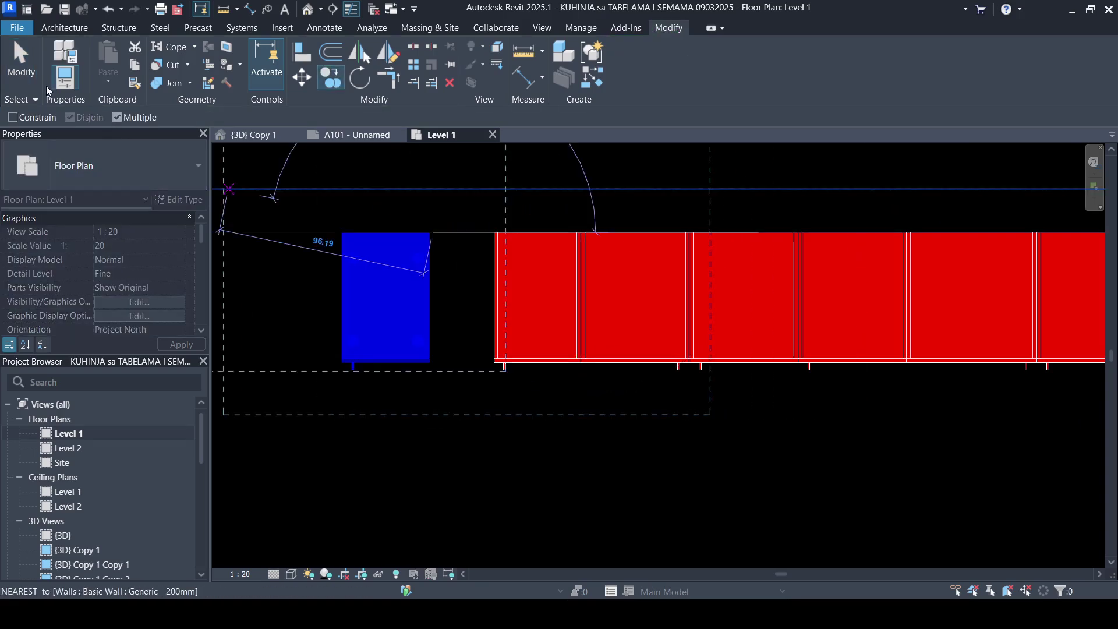
key(Escape)
key(Escape)
middle_drag(412, 281, 571, 312)
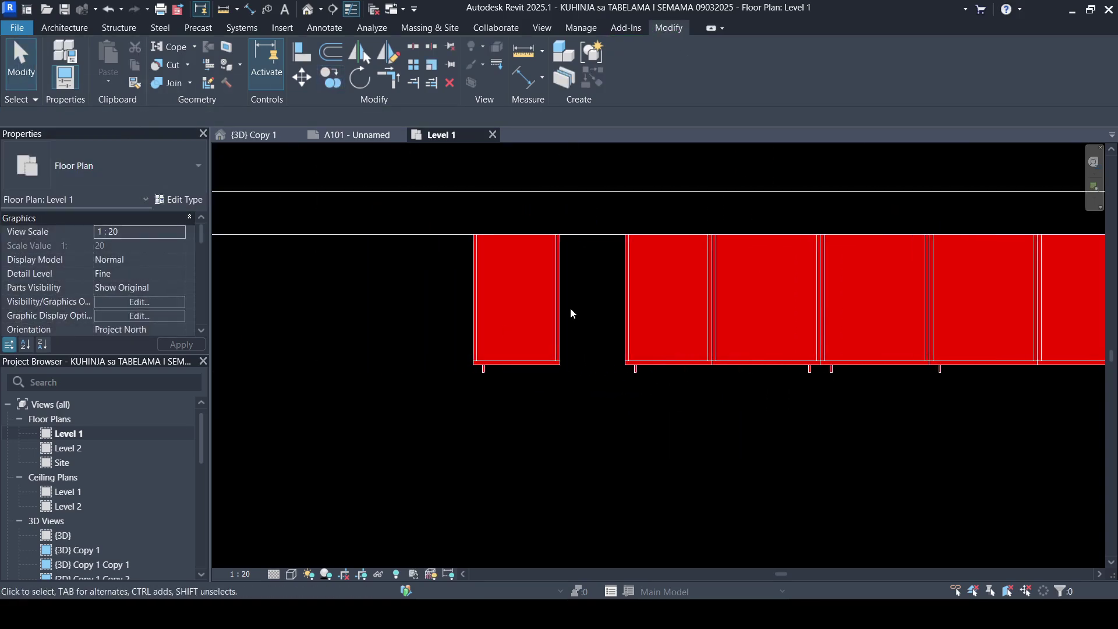
Step: Duplicate the copied cabinet's type under the name KUH. ELEMENT 70-D
click(554, 312)
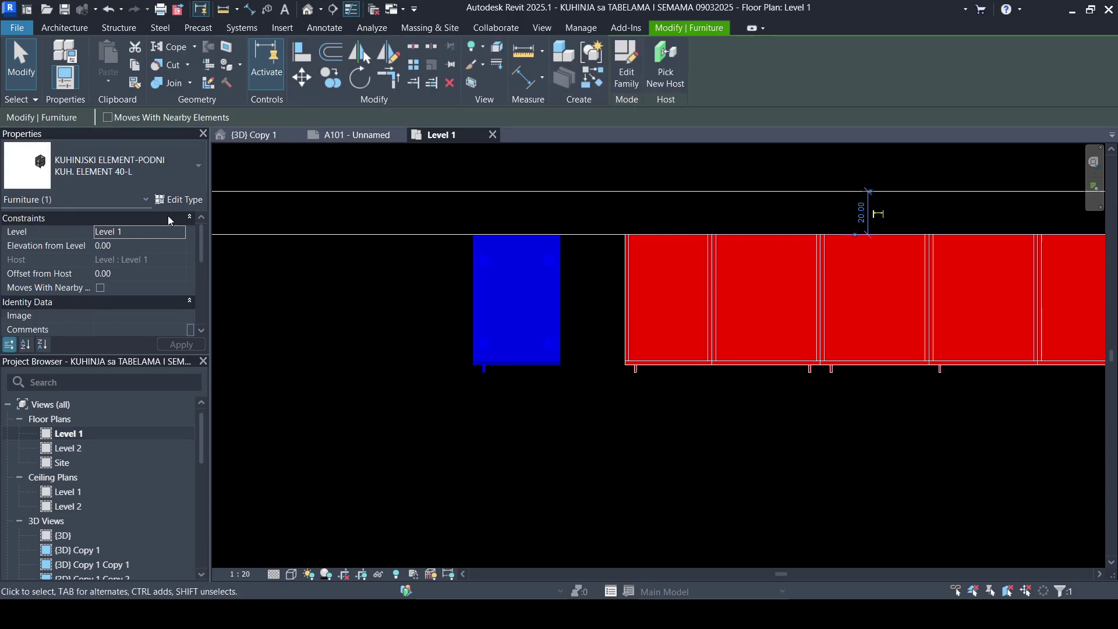
click(177, 201)
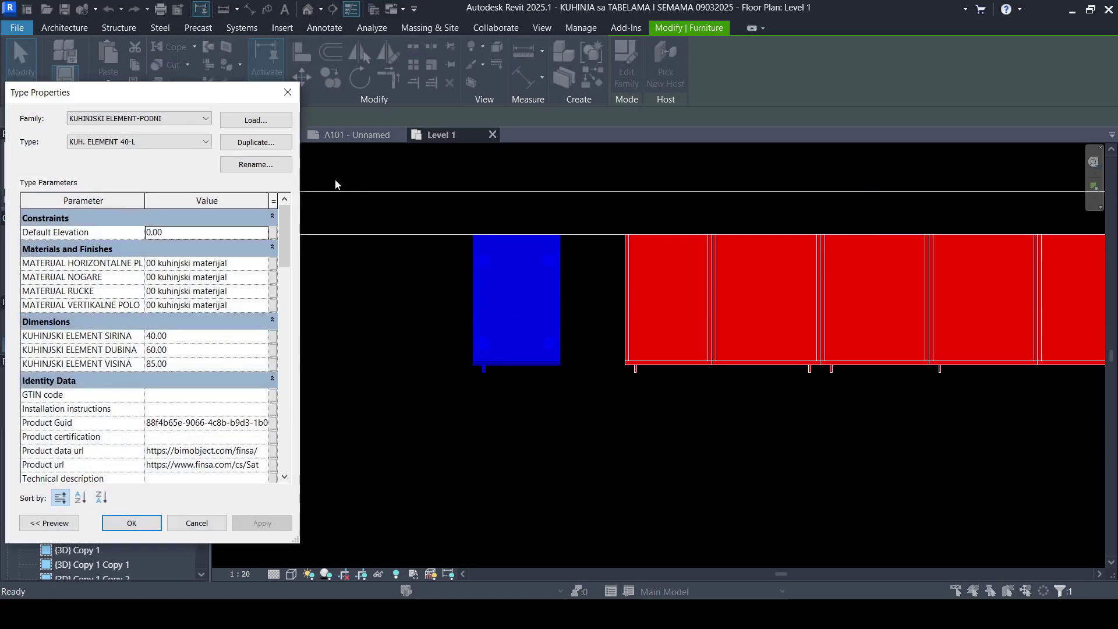
click(256, 142)
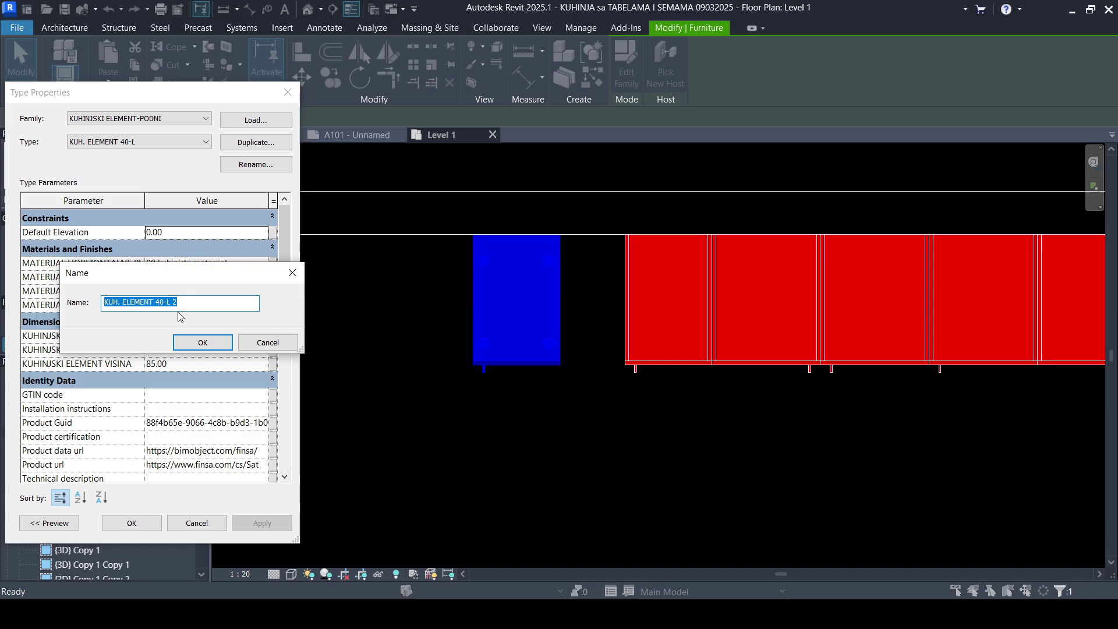
click(164, 302)
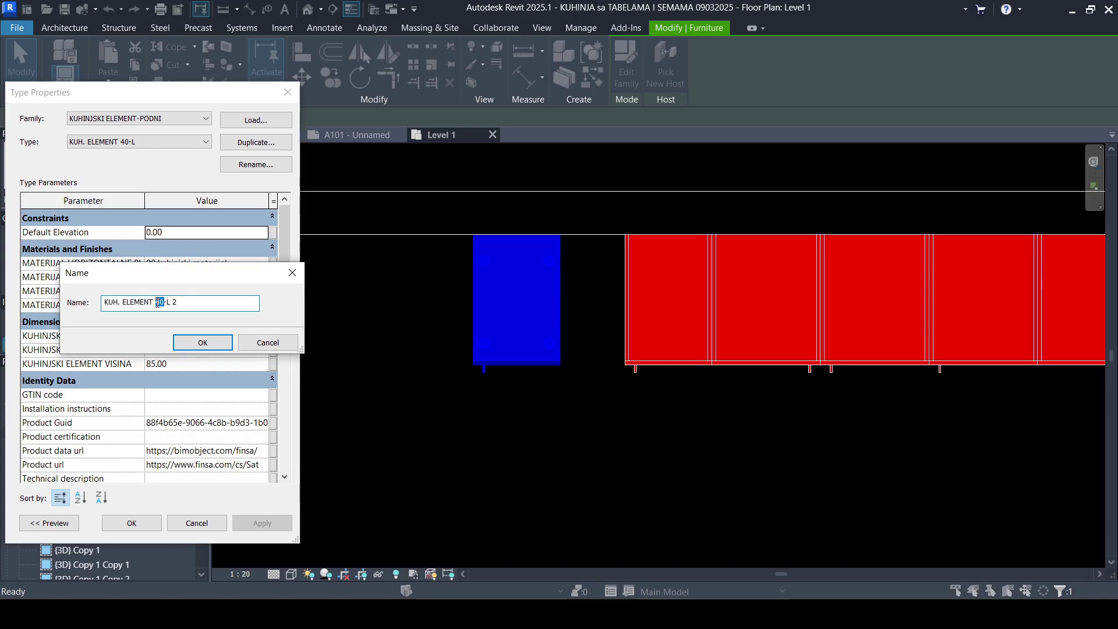
text(70)
text(d)
click(201, 343)
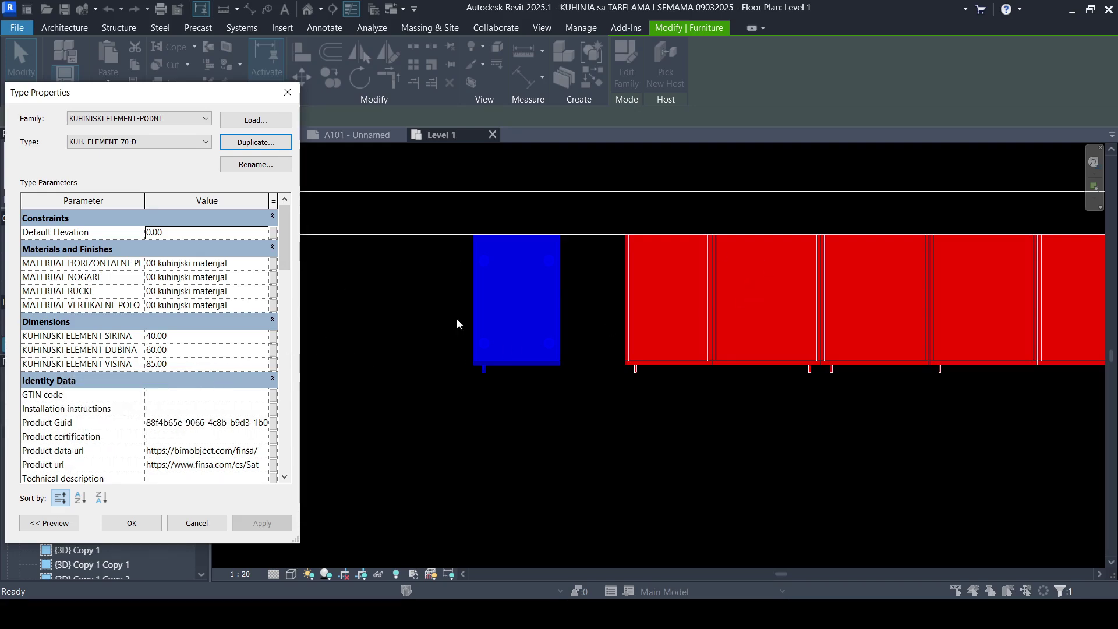
Step: Enable RUCKA D and disable RUCKA L for the KUH. ELEMENT 70-D type, and apply the change
scroll(173, 363, down, 4)
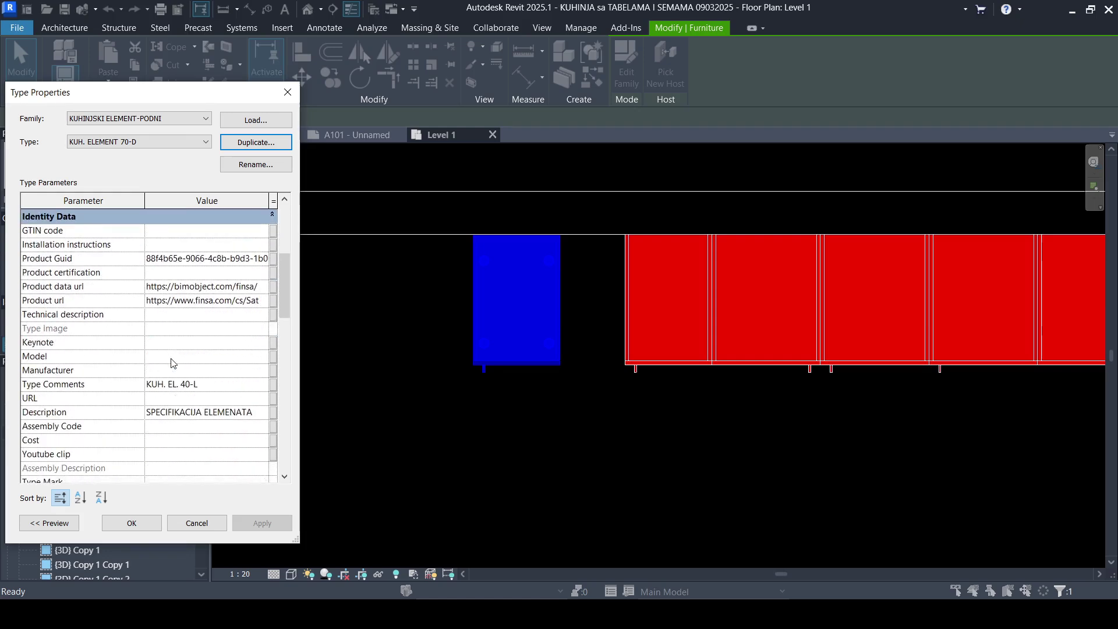
scroll(173, 363, down, 8)
scroll(173, 363, down, 10)
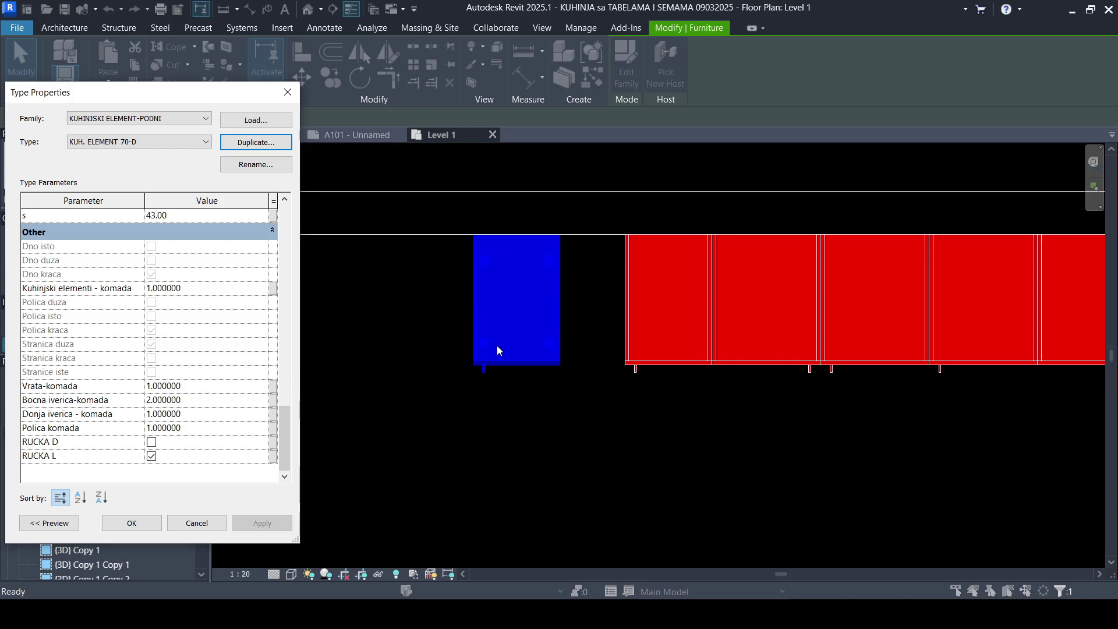
click(152, 443)
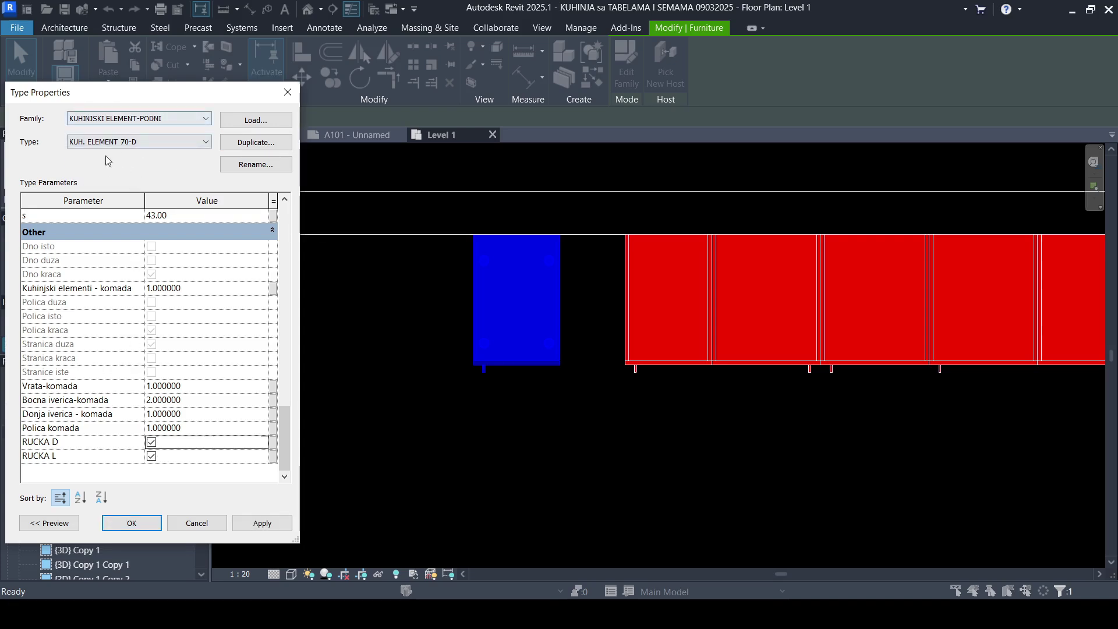
click(152, 456)
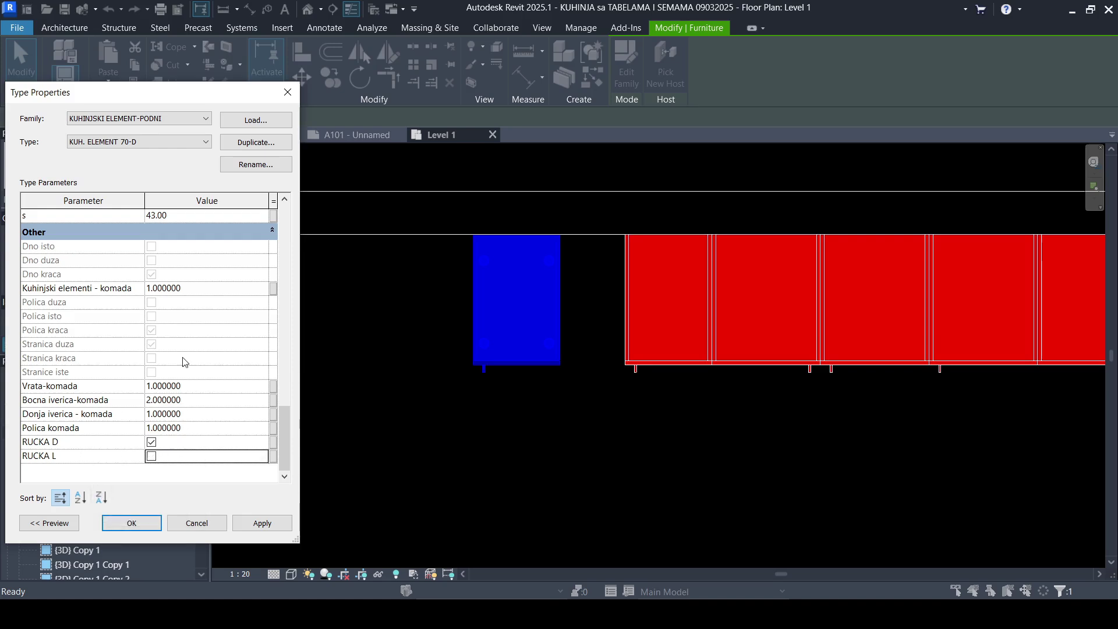
click(264, 524)
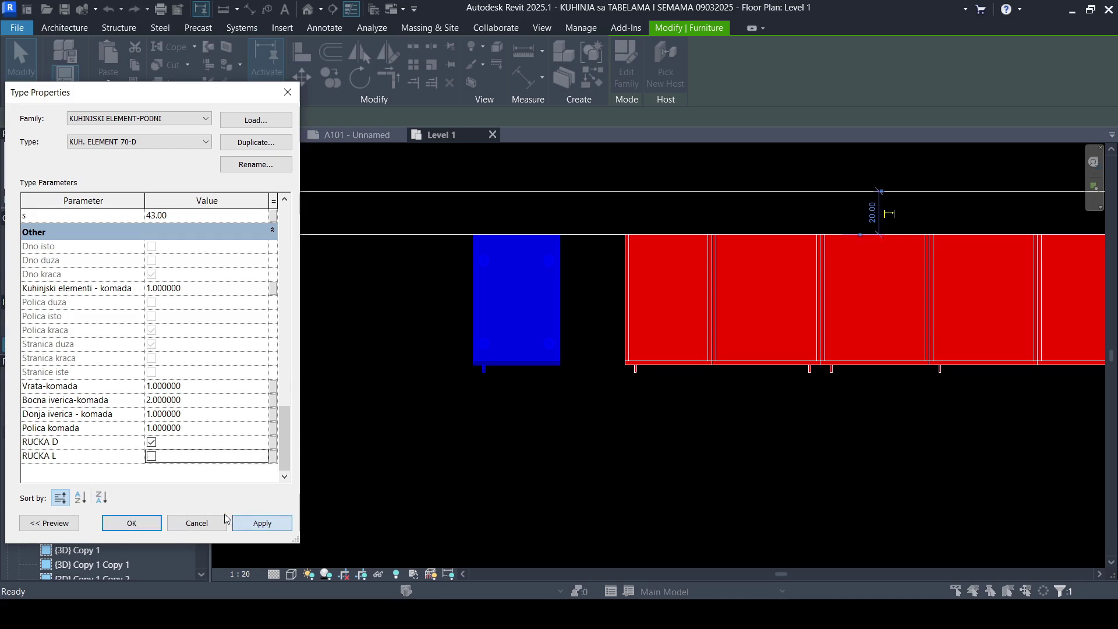
scroll(191, 303, up, 5)
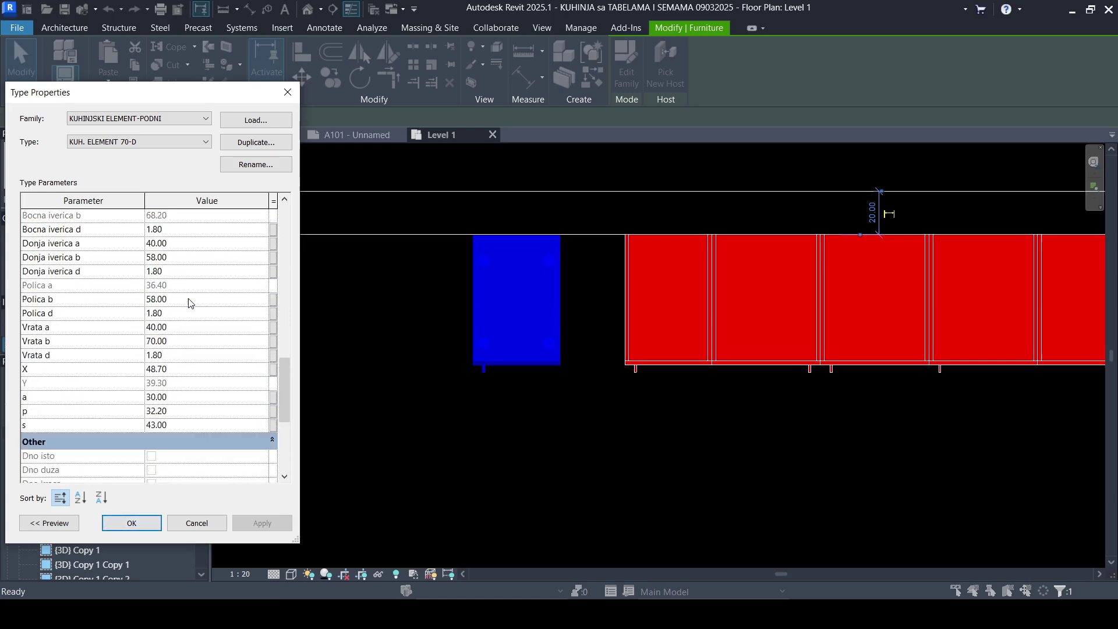
Step: Set KUHINJSKI ELEMENT SIRINA to 70 and KUHINJSKI ELEMENT VISINA to 90 for the KUH. ELEMENT 70-D type
scroll(188, 303, up, 10)
click(184, 341)
text(70)
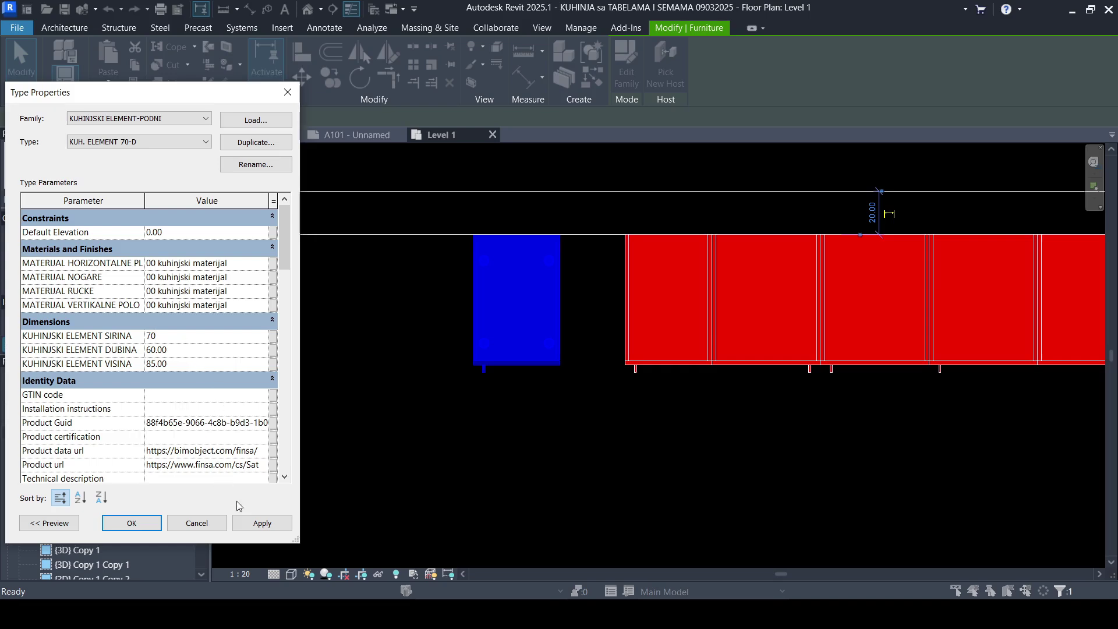
click(262, 522)
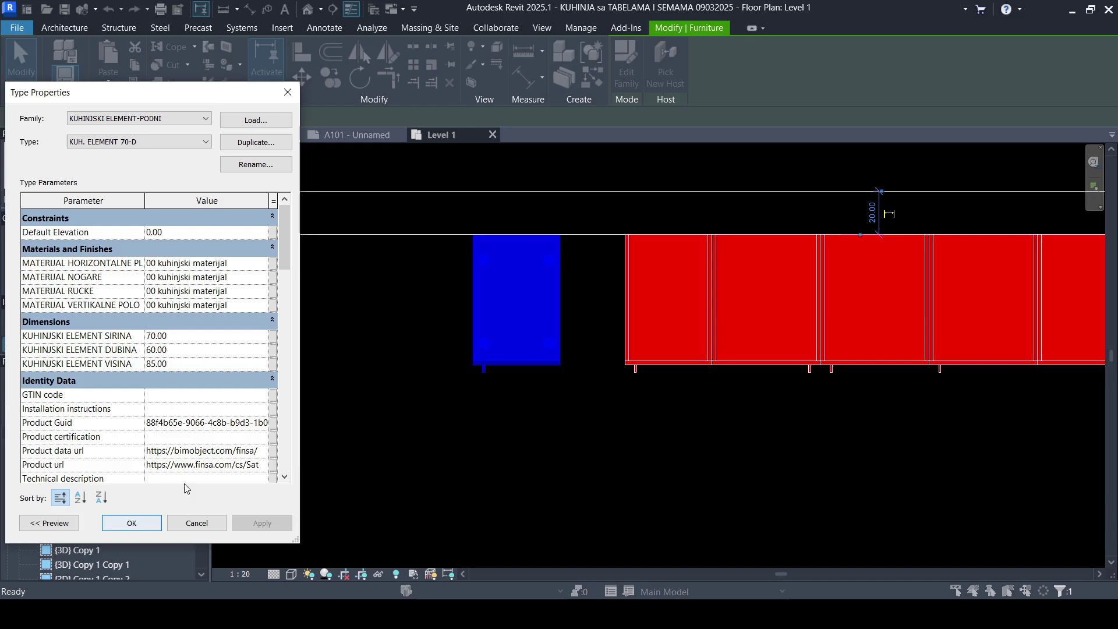
click(195, 363)
text(90)
click(150, 526)
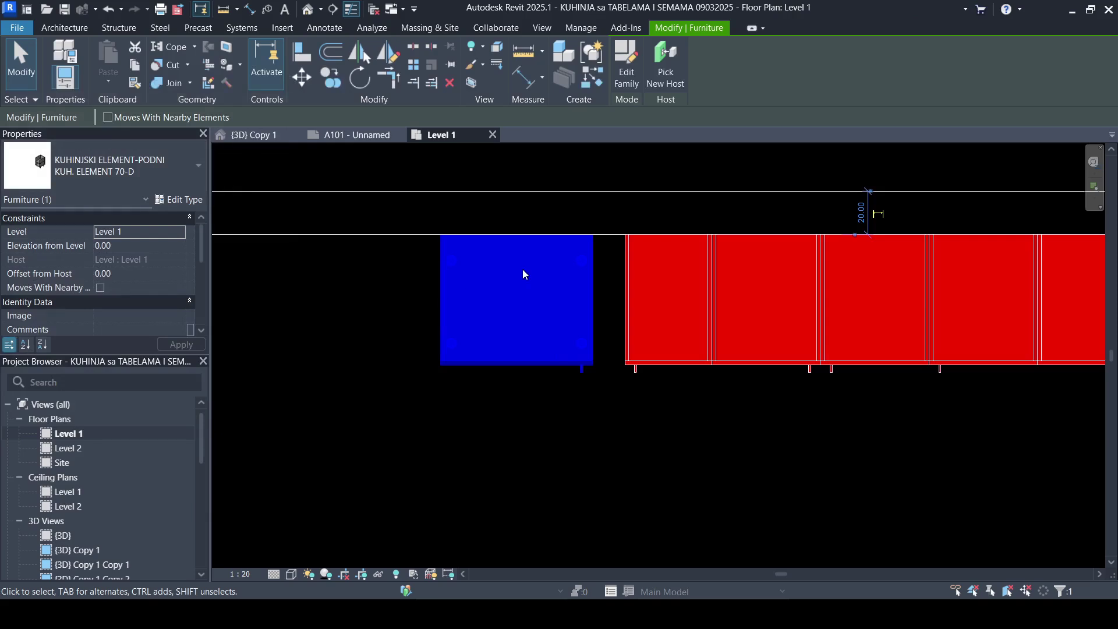
Step: Open Legend 1 and copy the KUH. EL.40-L legend component to the empty area left of the grid
scroll(552, 321, down, 1)
scroll(551, 320, down, 1)
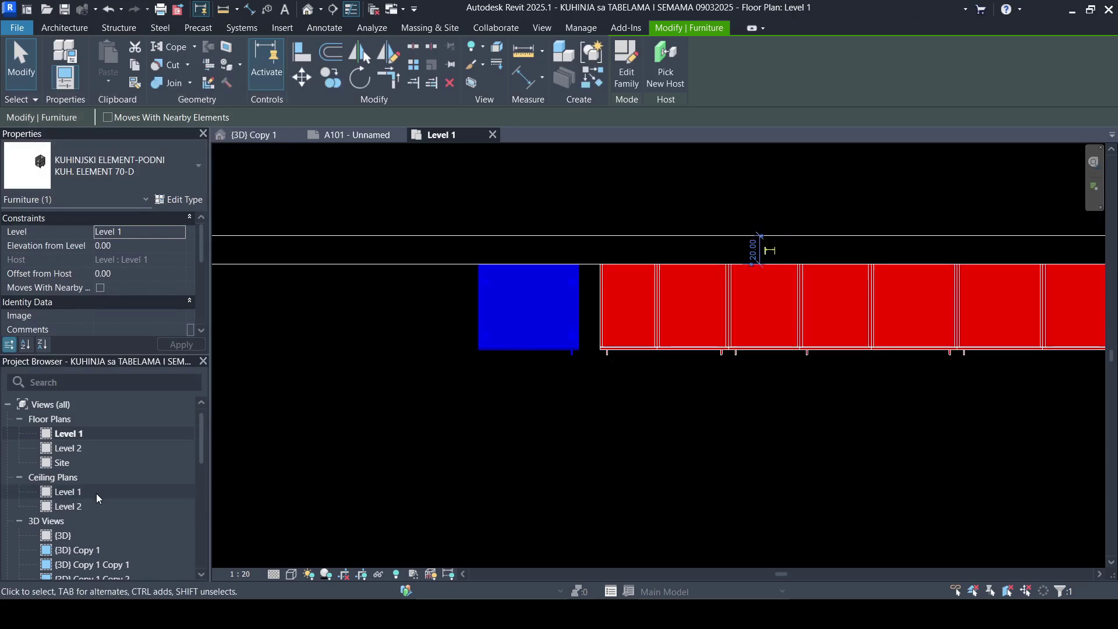
scroll(97, 494, down, 5)
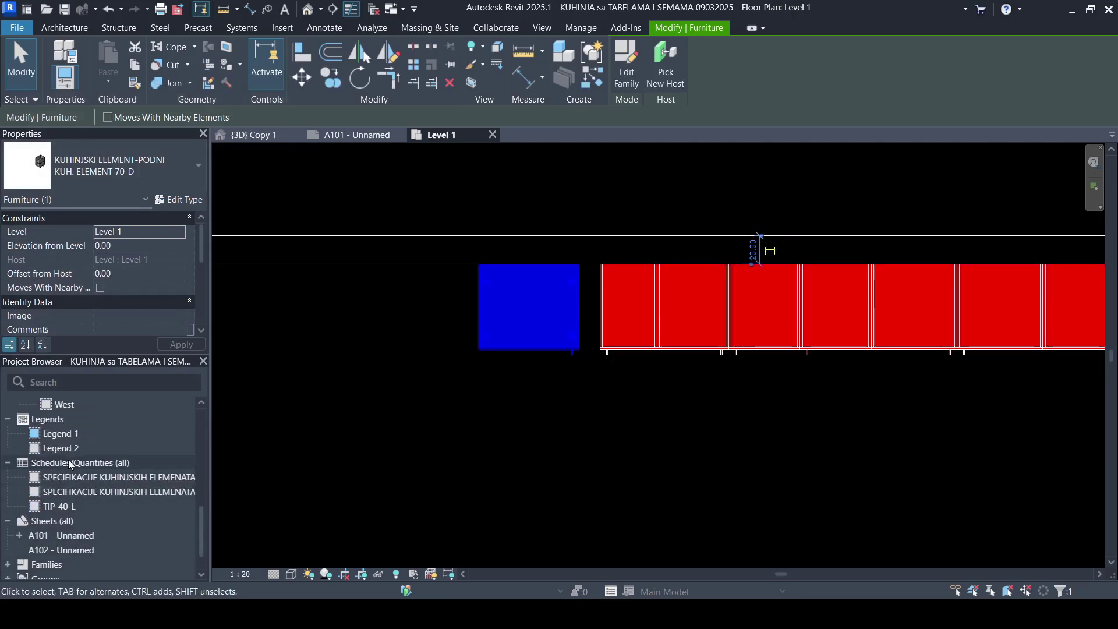
double_click(67, 433)
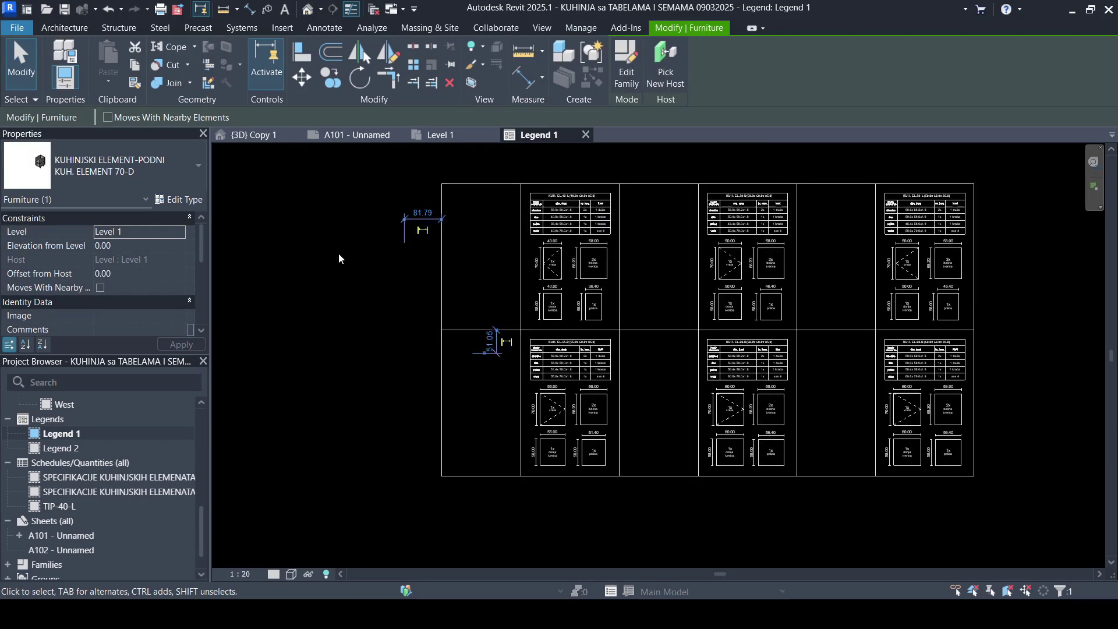
scroll(340, 198, up, 2)
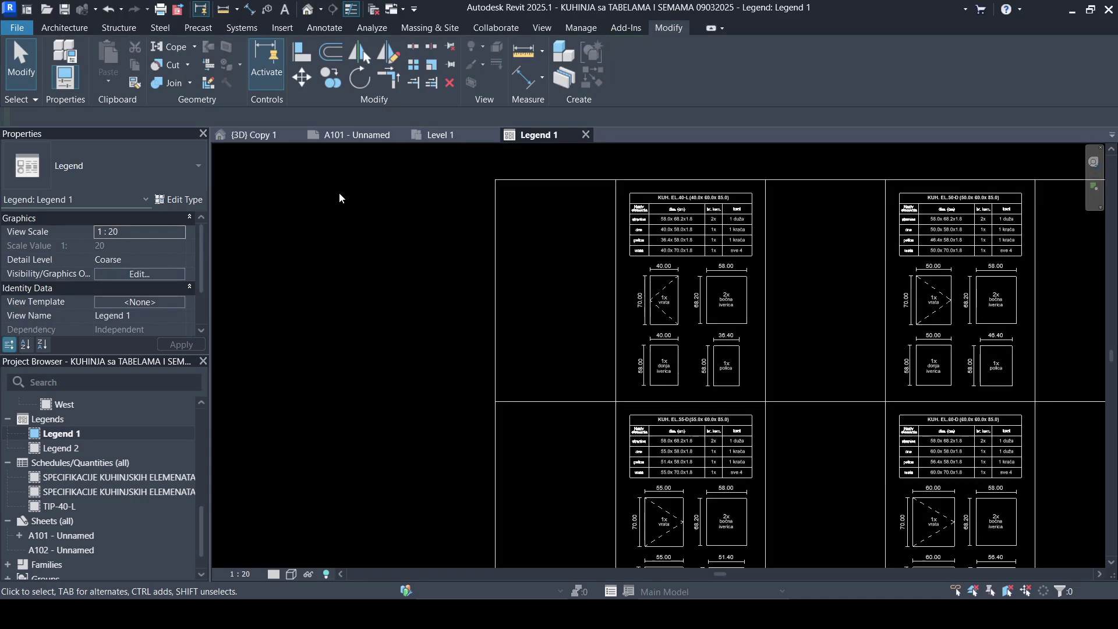
click(669, 237)
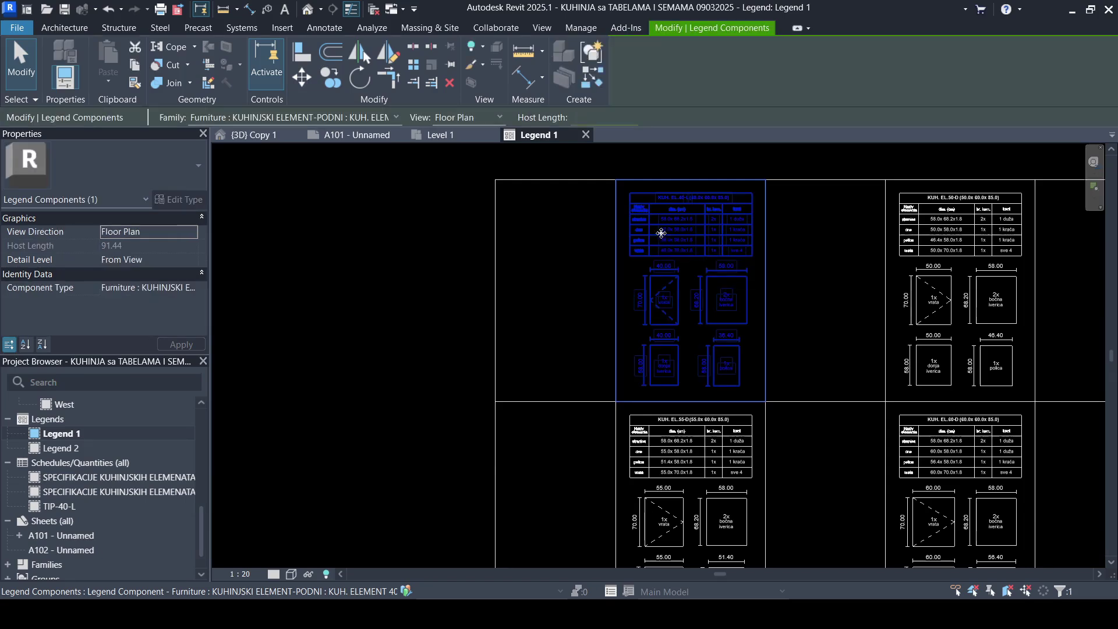
key(c)
key(o)
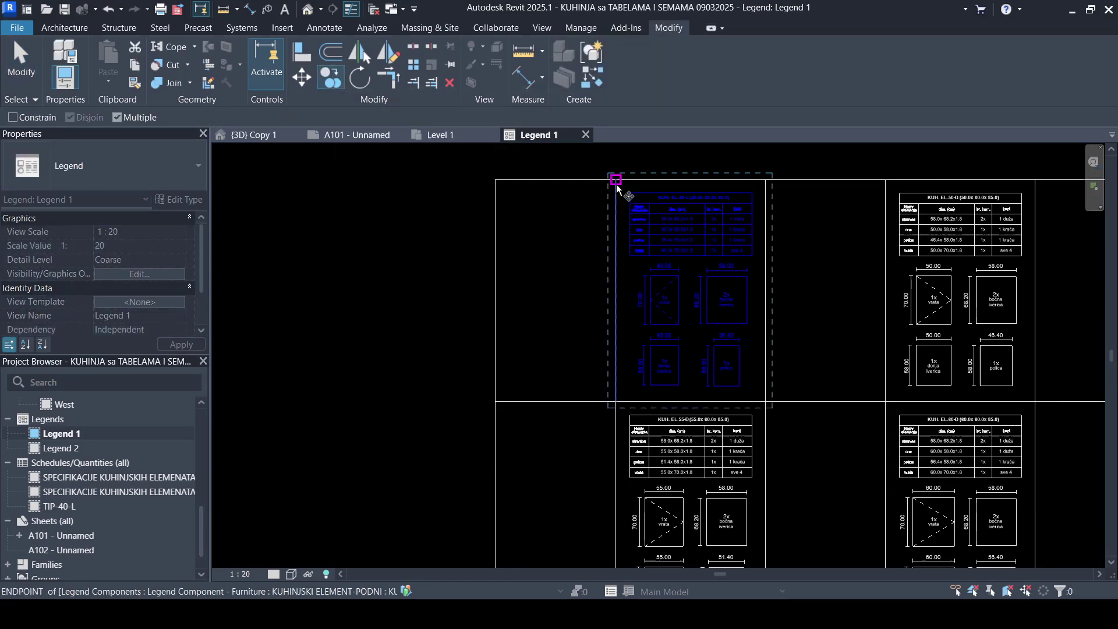
click(611, 184)
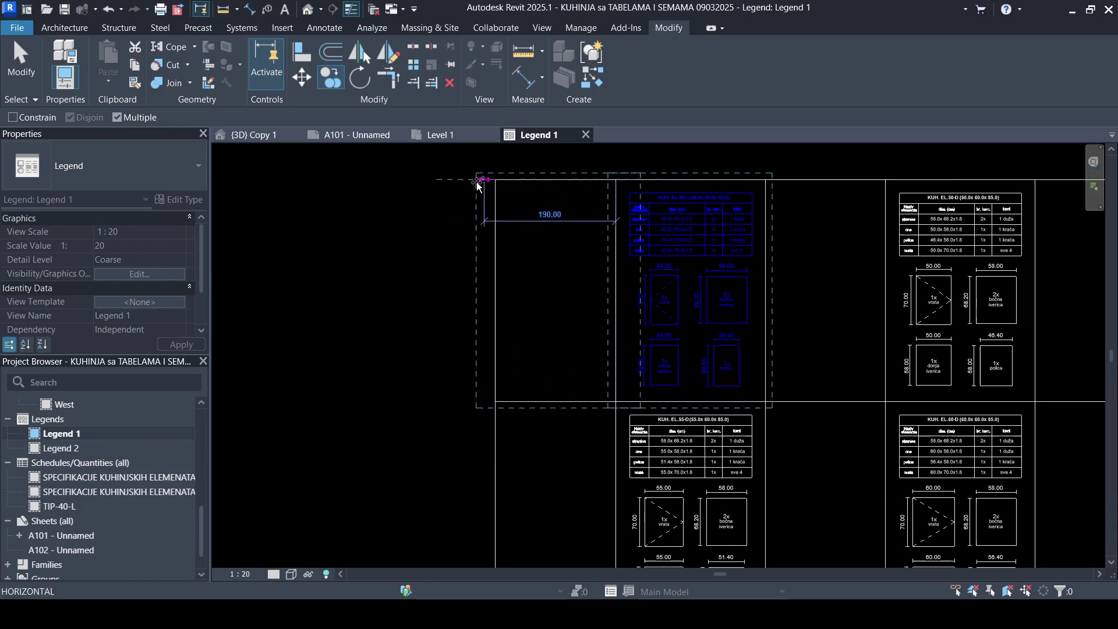
click(285, 181)
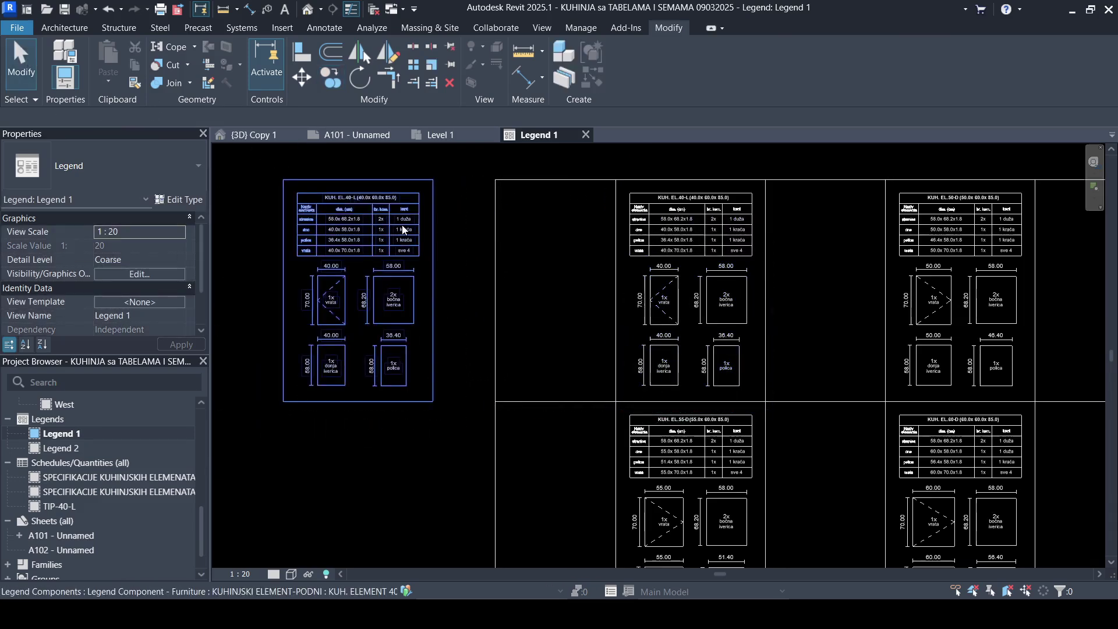
Step: Switch the copied legend component to the KUHINJSKI ELEMENT-PODNI : KUH. ELEMENT 70-D type
click(403, 228)
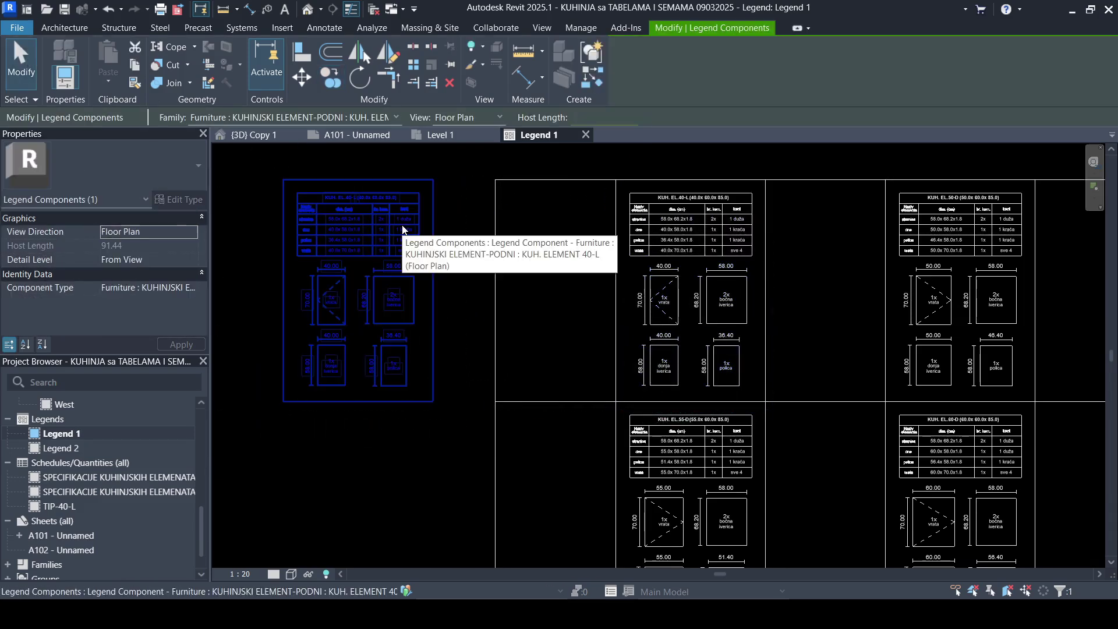
click(396, 117)
scroll(394, 191, up, 4)
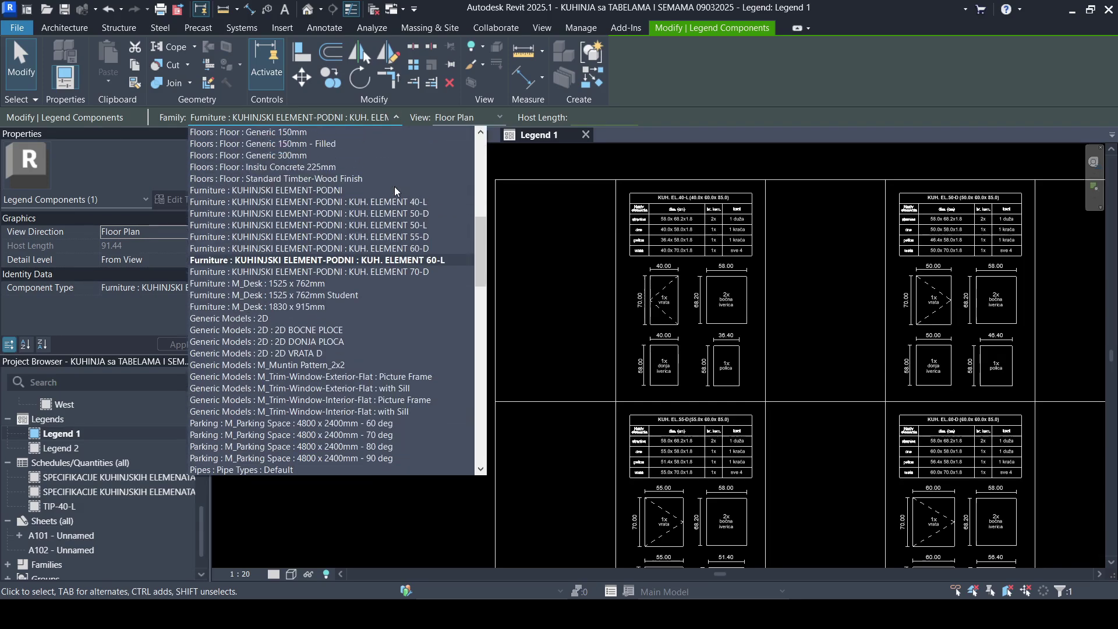
click(390, 272)
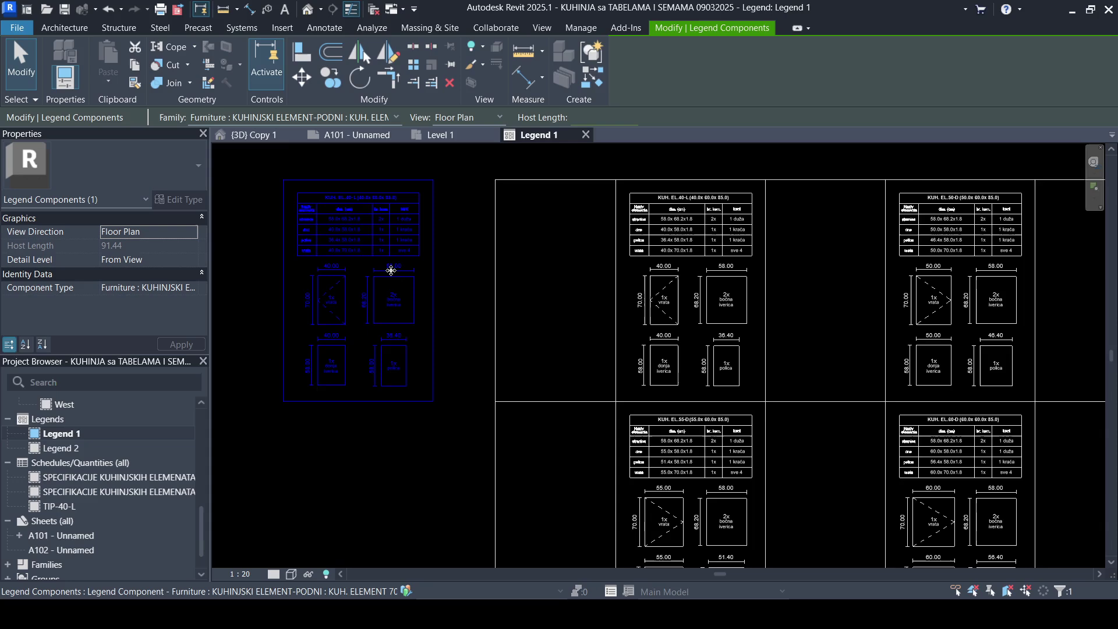
Step: Examine the 70-D legend component's part drawings and its table of part dimensions, quantities and edging
scroll(294, 282, up, 5)
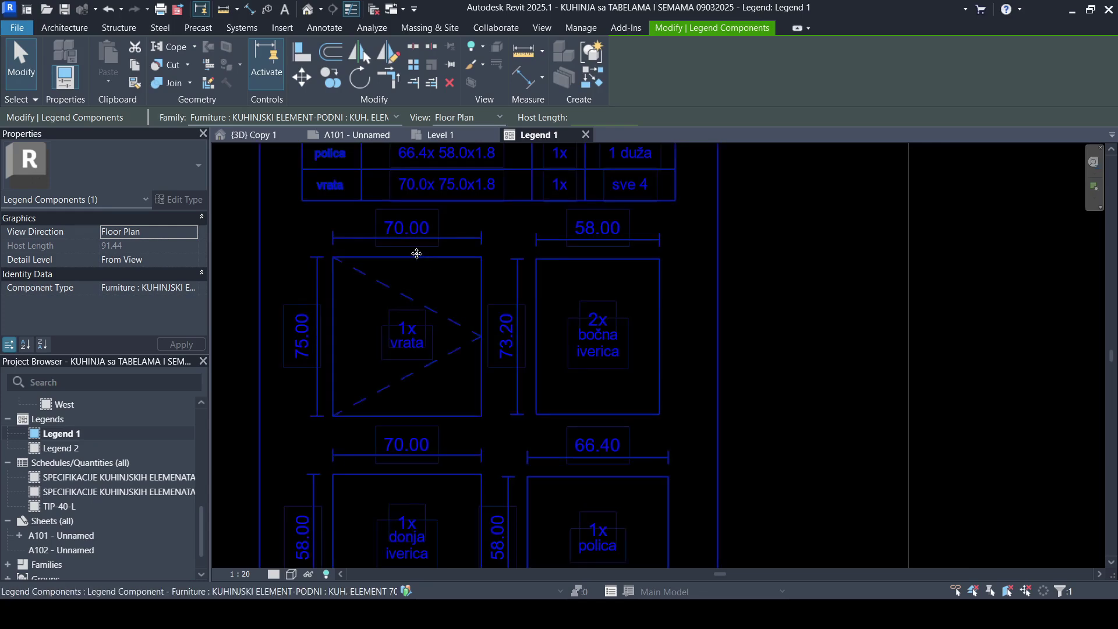
scroll(605, 220, down, 2)
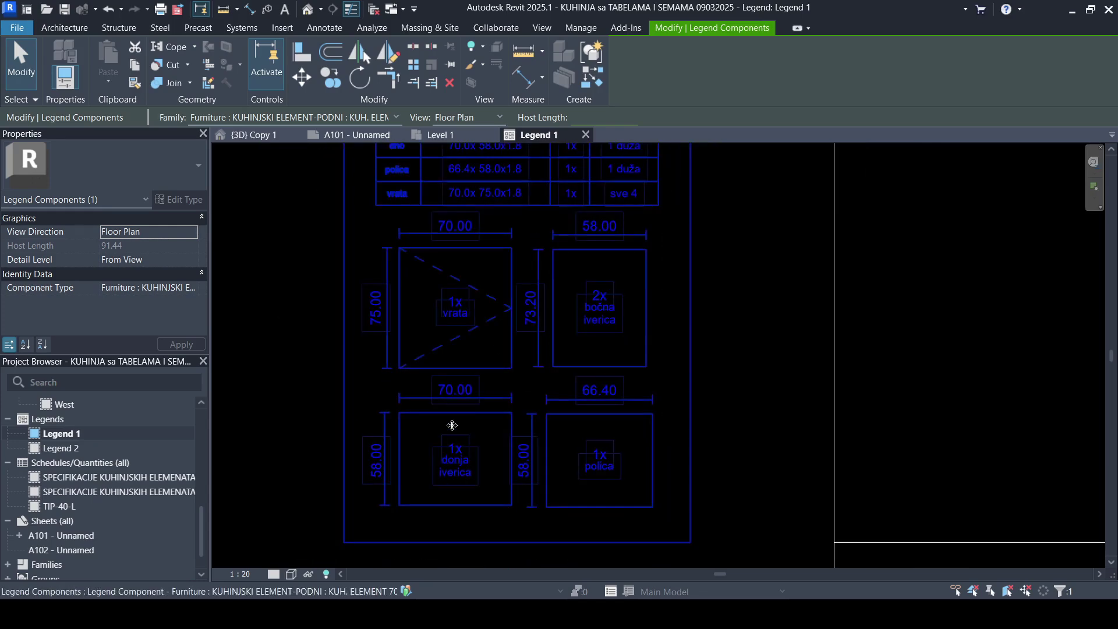
scroll(541, 334, up, 2)
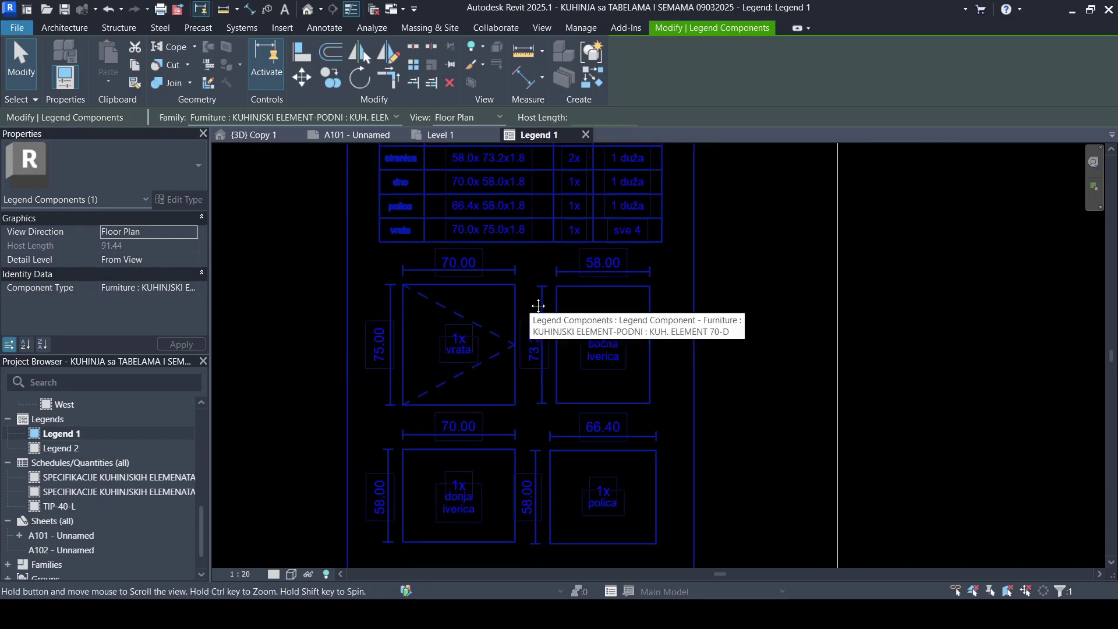
scroll(625, 373, up, 3)
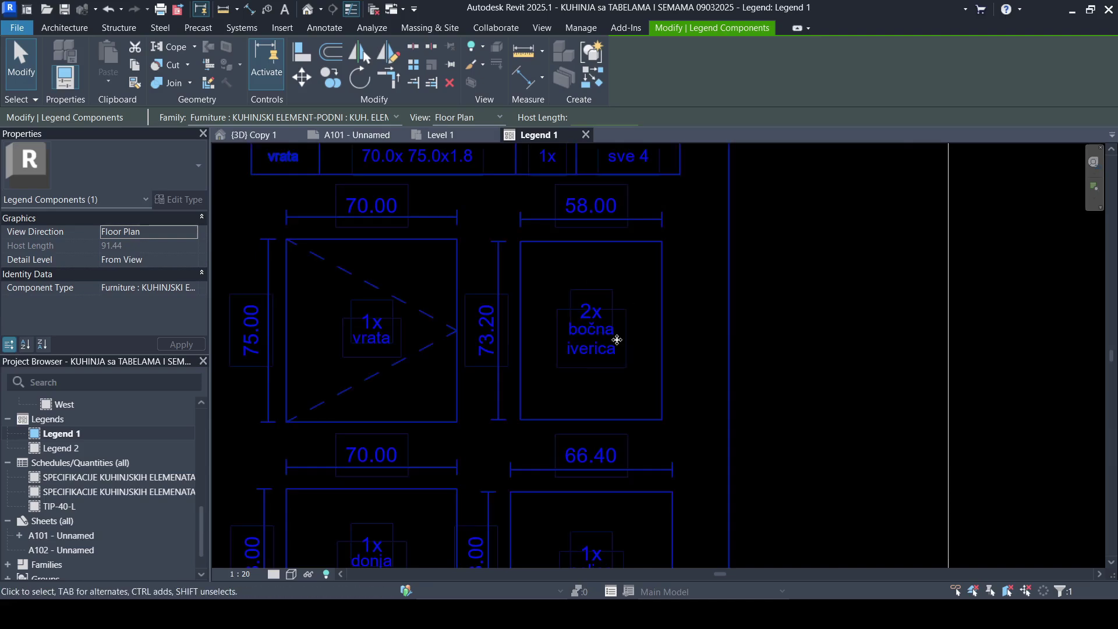
scroll(577, 349, down, 3)
middle_drag(577, 323, 580, 375)
scroll(453, 252, up, 2)
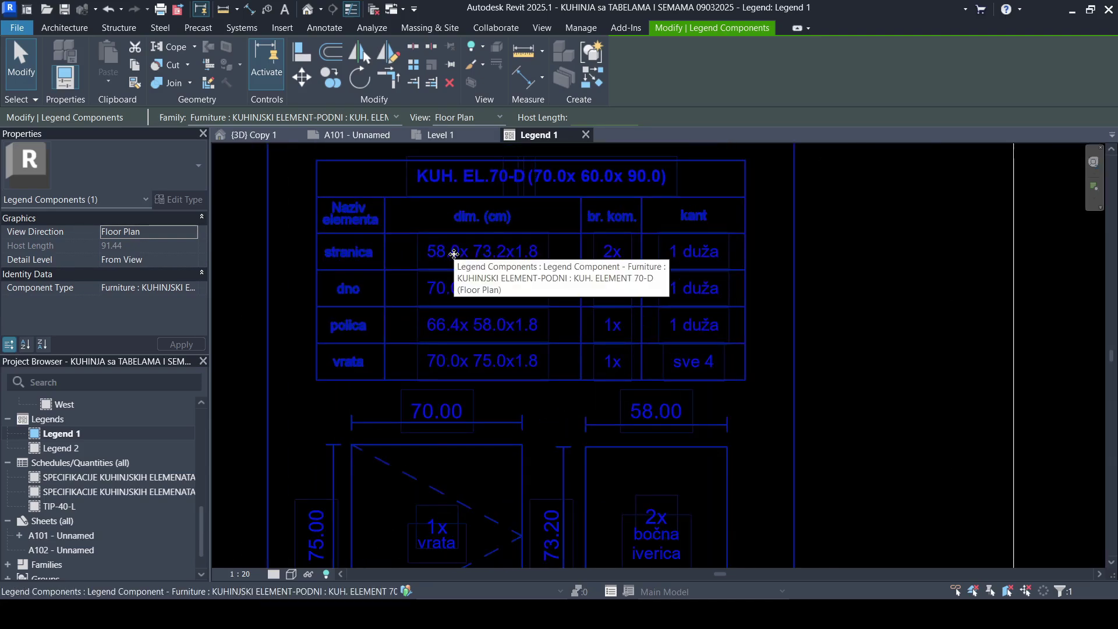
scroll(453, 253, up, 1)
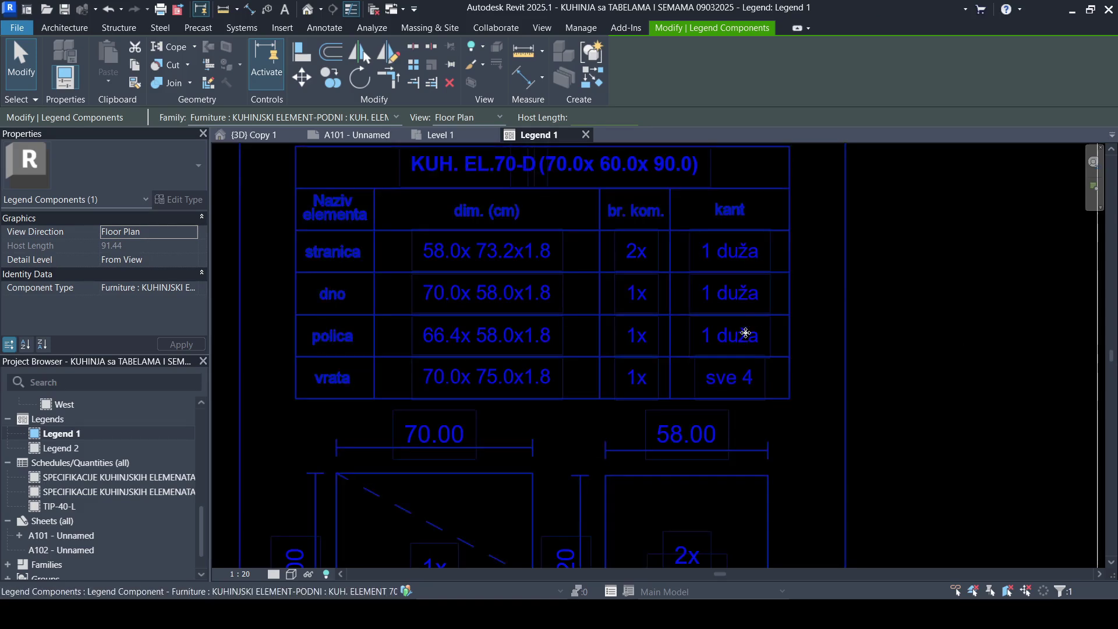
scroll(340, 227, up, 3)
scroll(825, 251, down, 2)
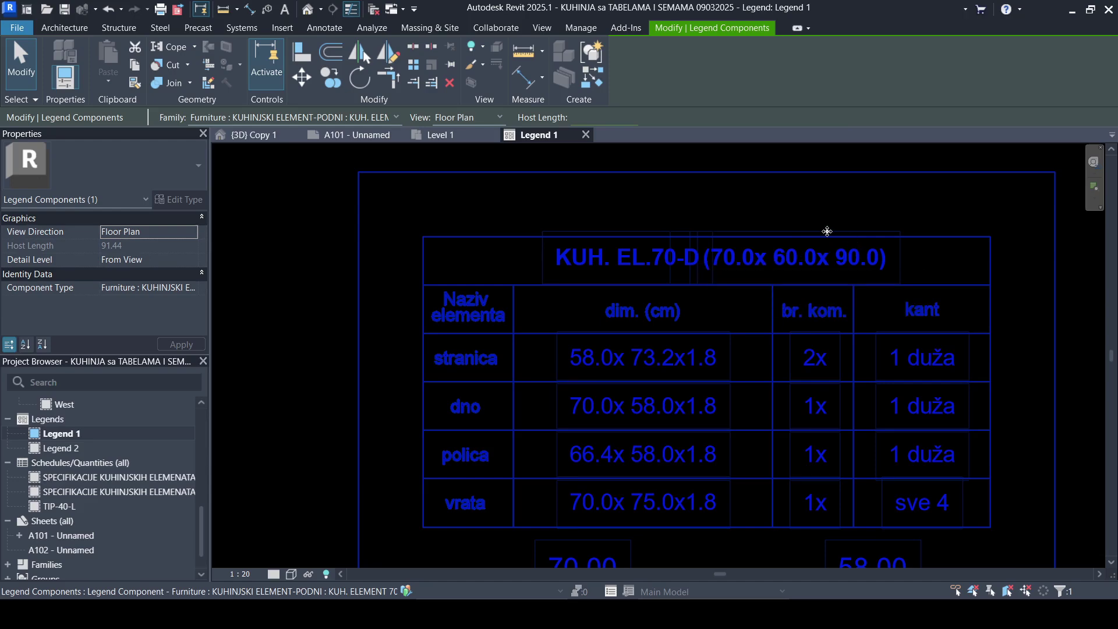
scroll(631, 215, down, 4)
scroll(631, 215, down, 2)
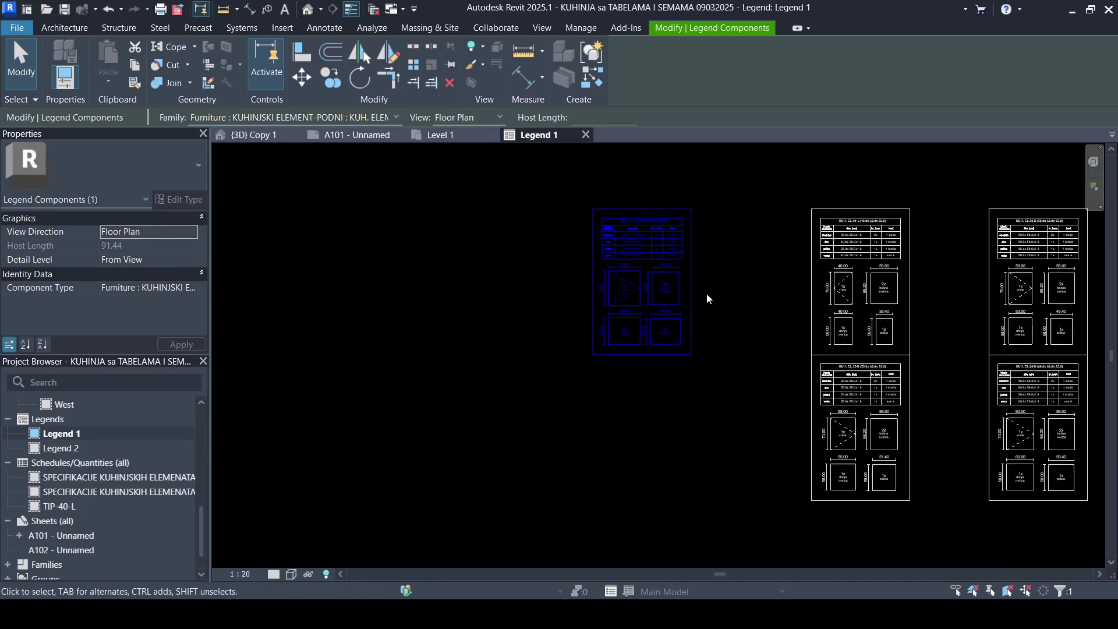
Step: Delete the 70-D component from Legend 1 and the KUH. ELEMENT 70-D cabinet from the Level 1 floor plan
right_click(670, 283)
click(716, 429)
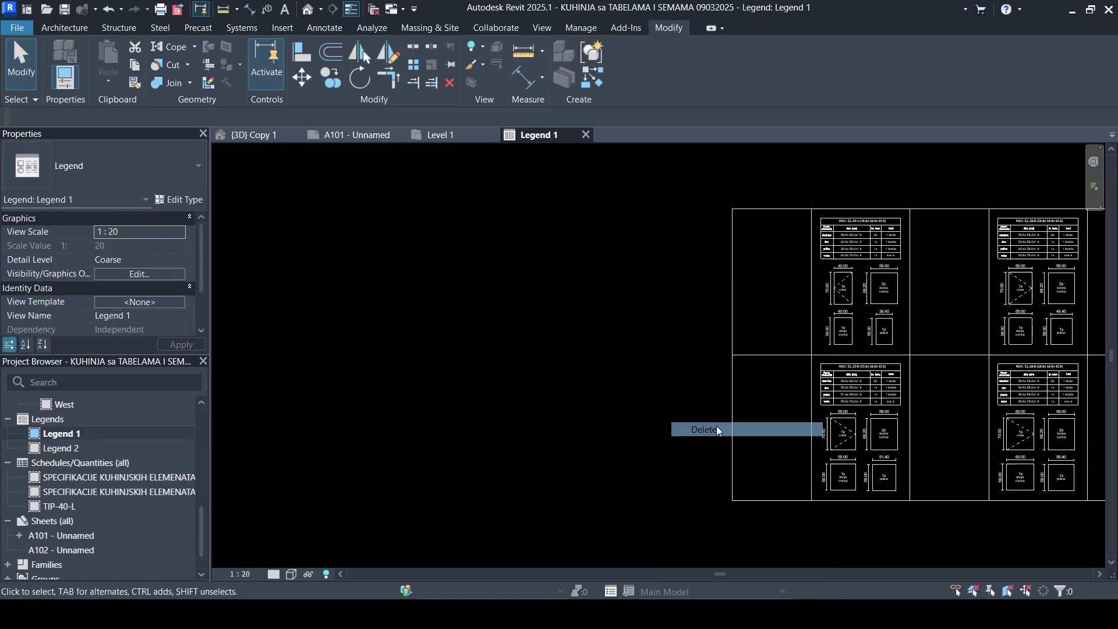
click(440, 136)
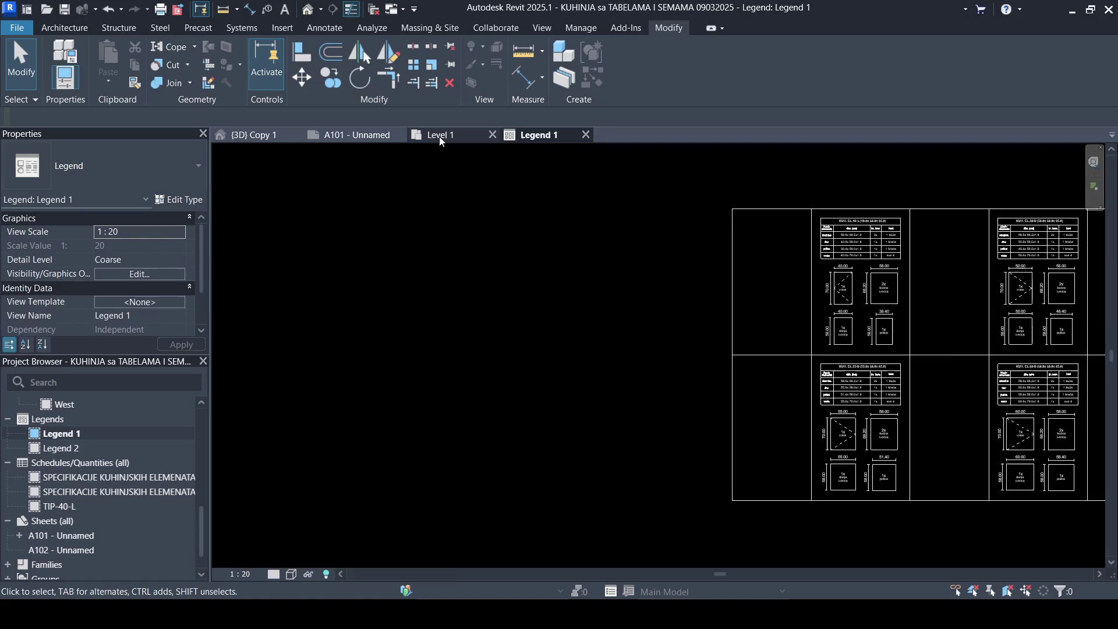
right_click(495, 310)
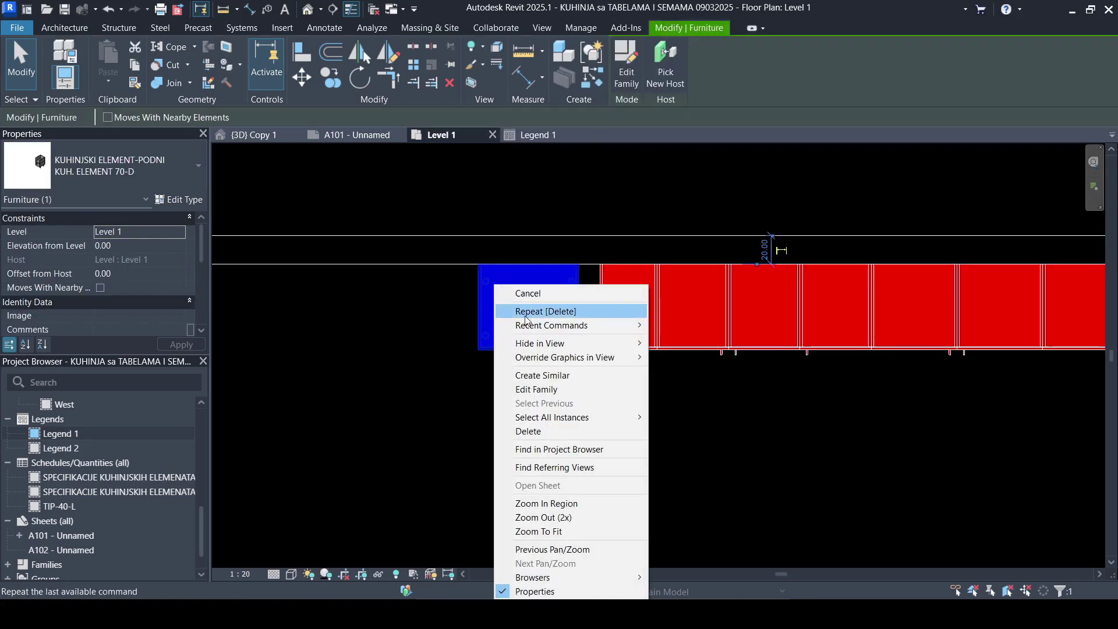
click(551, 430)
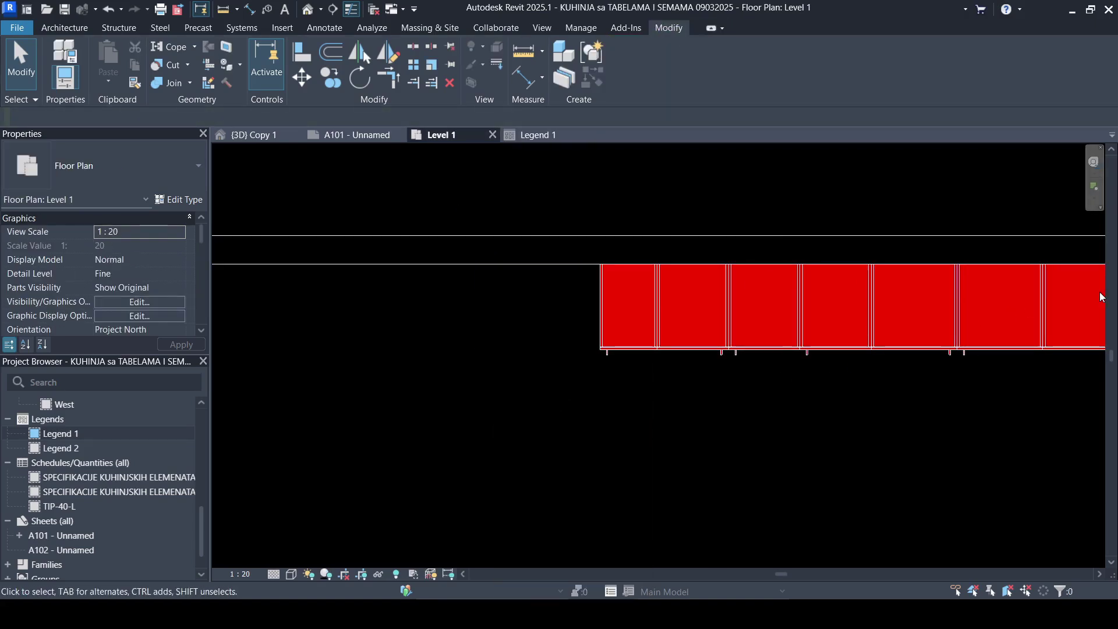
Step: Open sheet A101 and examine the 3D cabinet view beside the KUH. EL.40-L workshop drawings
middle_drag(786, 410, 590, 382)
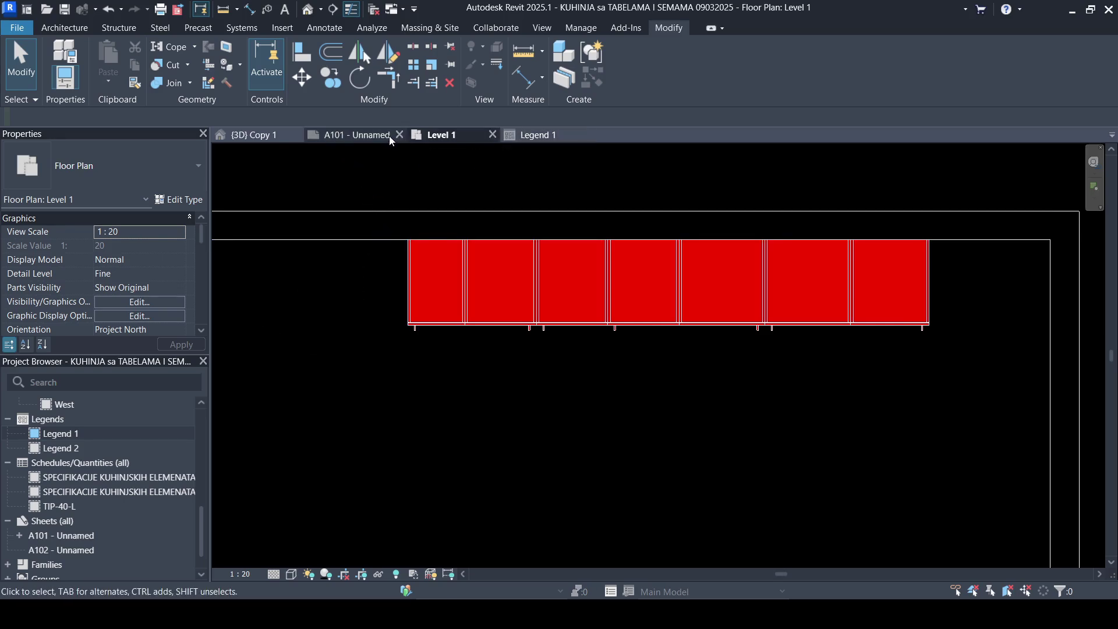
click(343, 135)
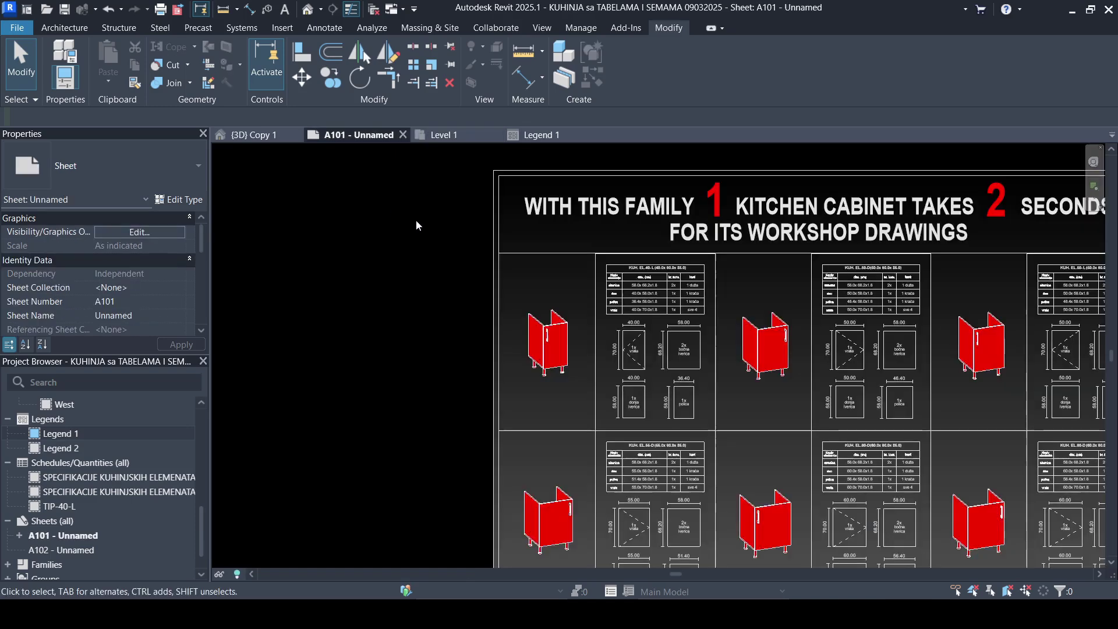
scroll(795, 323, up, 2)
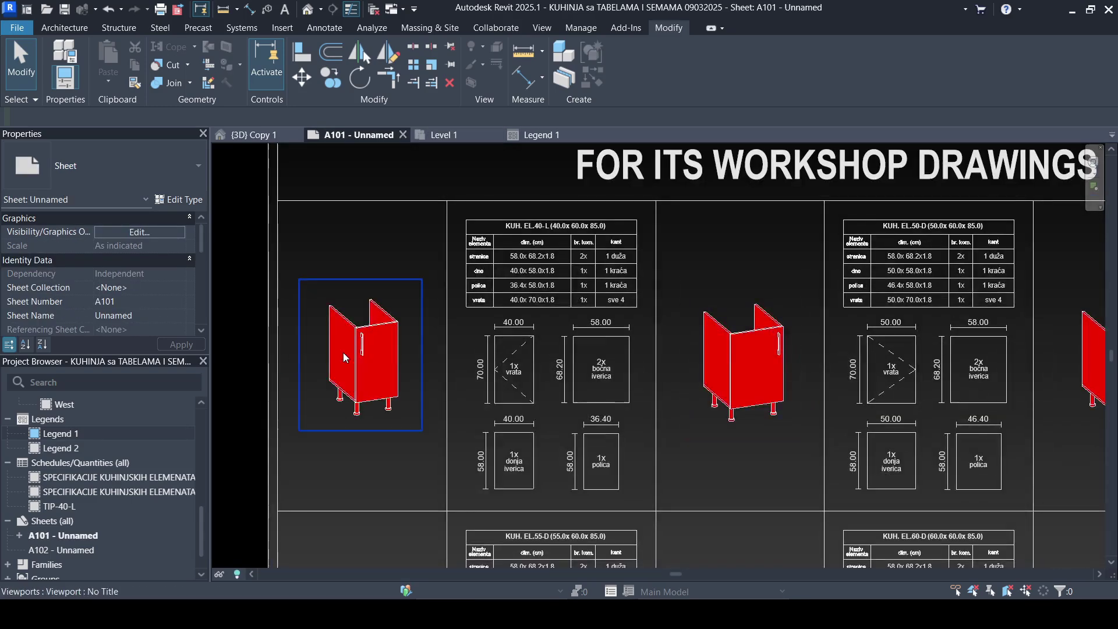
scroll(344, 358, up, 2)
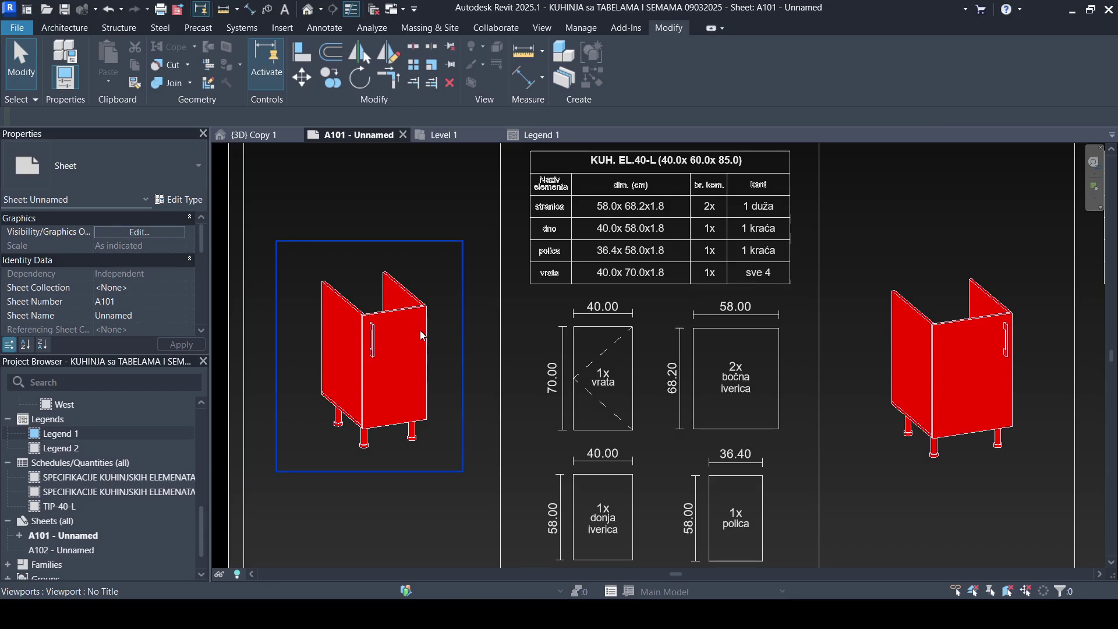
scroll(415, 323, down, 3)
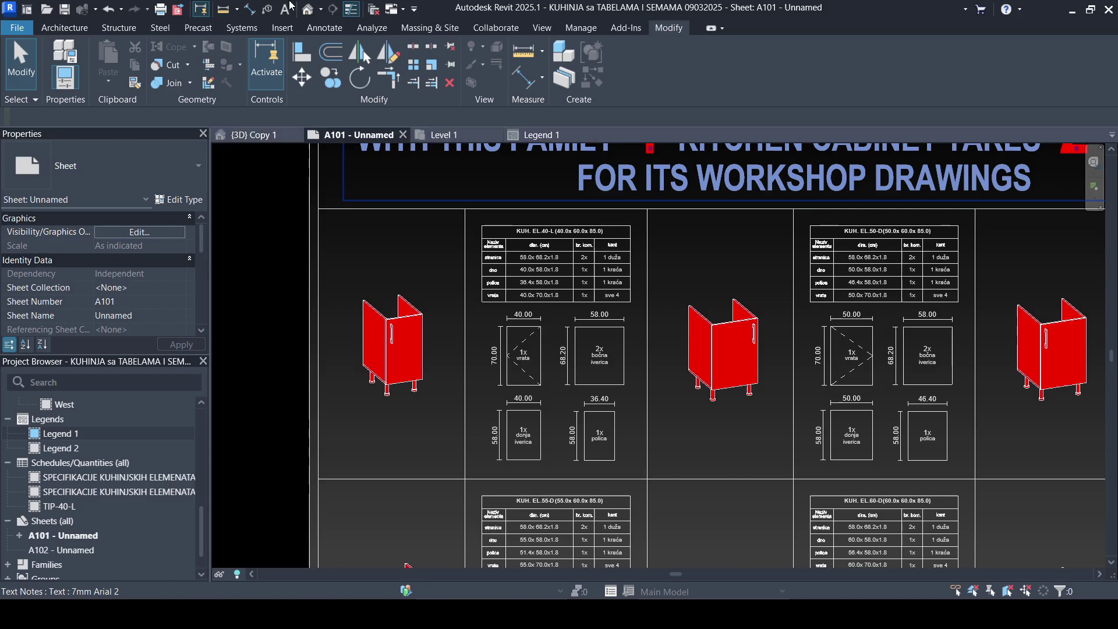
Step: Open the default 3D view and look through the temporary hide/isolate options for the KUH. ELEMENT 40-L cabinet
click(308, 9)
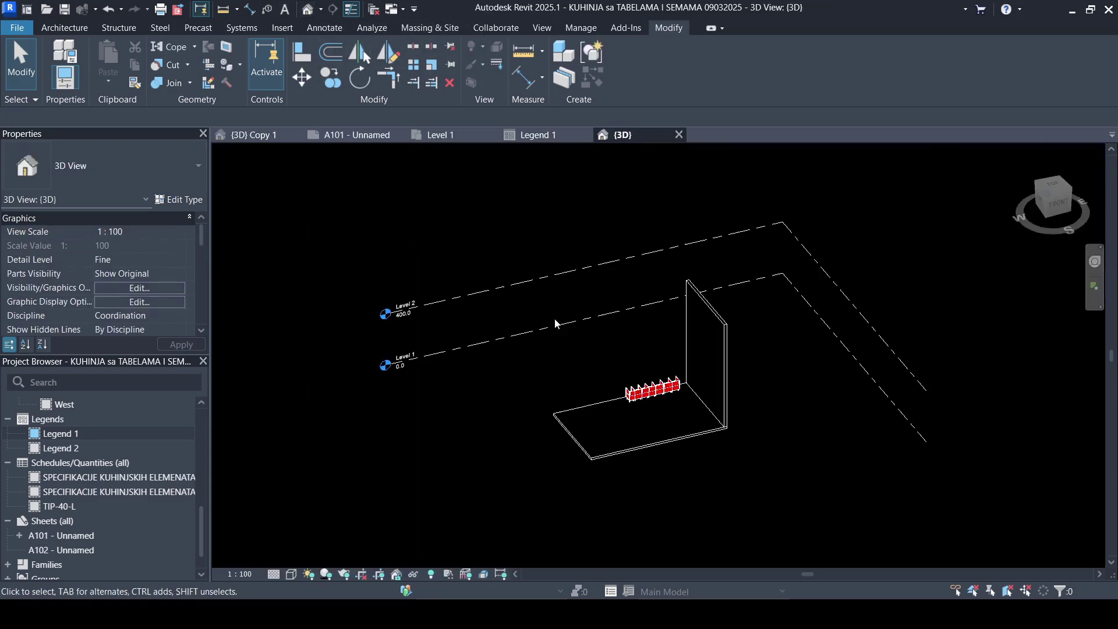
scroll(672, 399, up, 10)
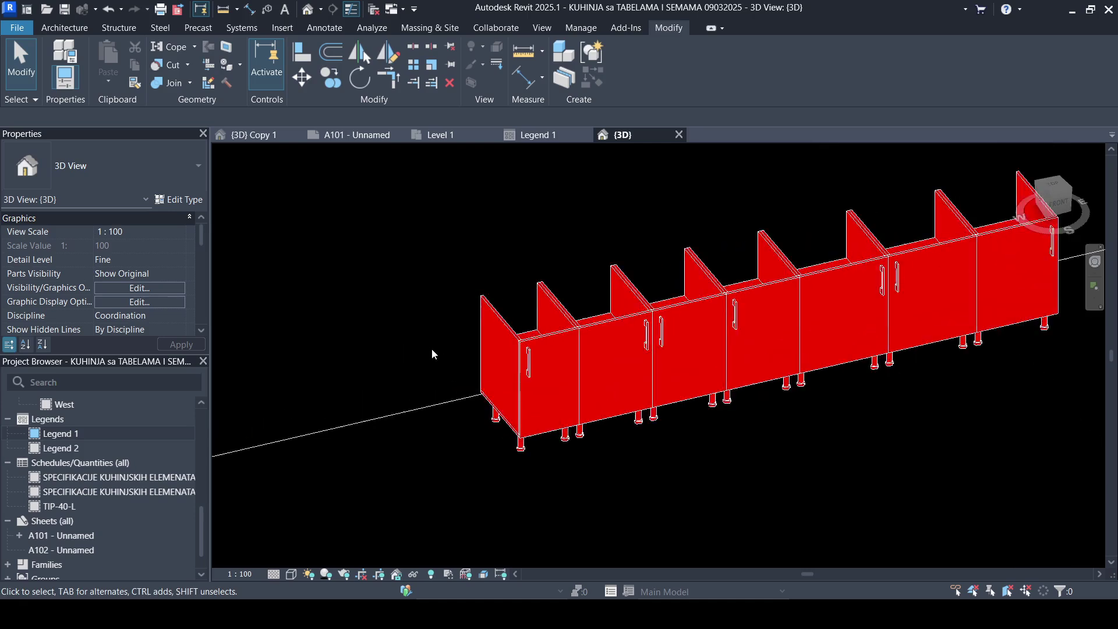
click(526, 361)
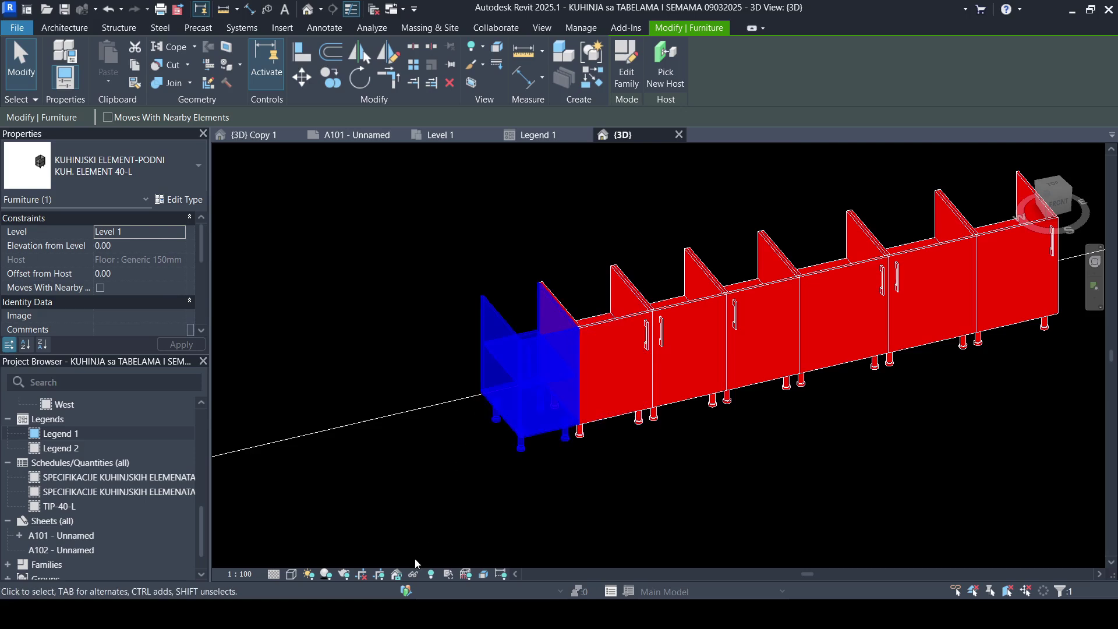
click(413, 575)
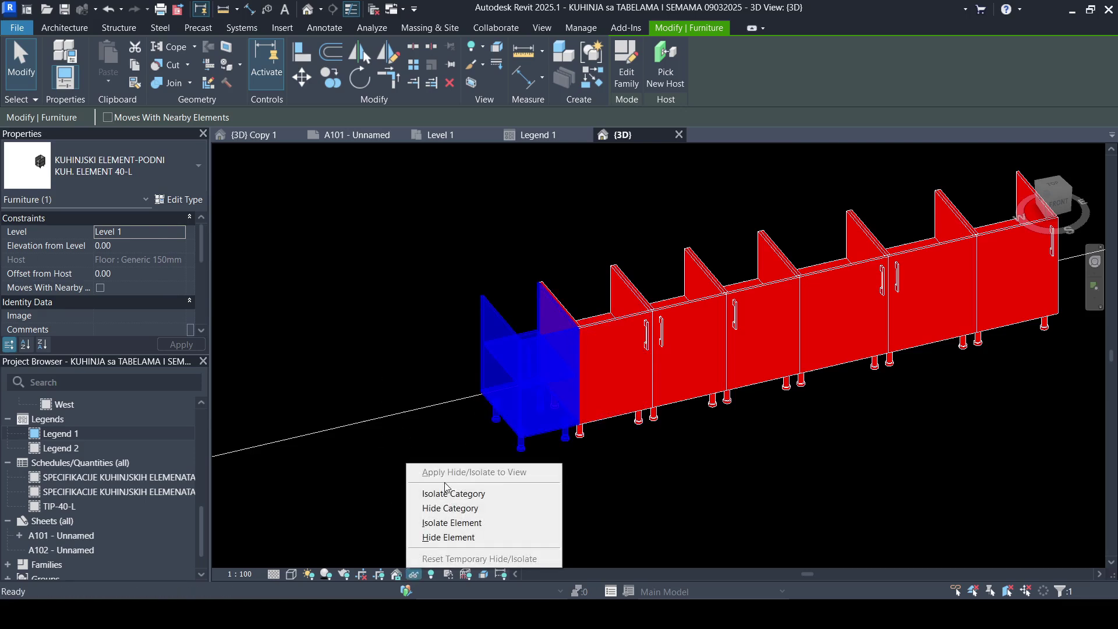
click(449, 536)
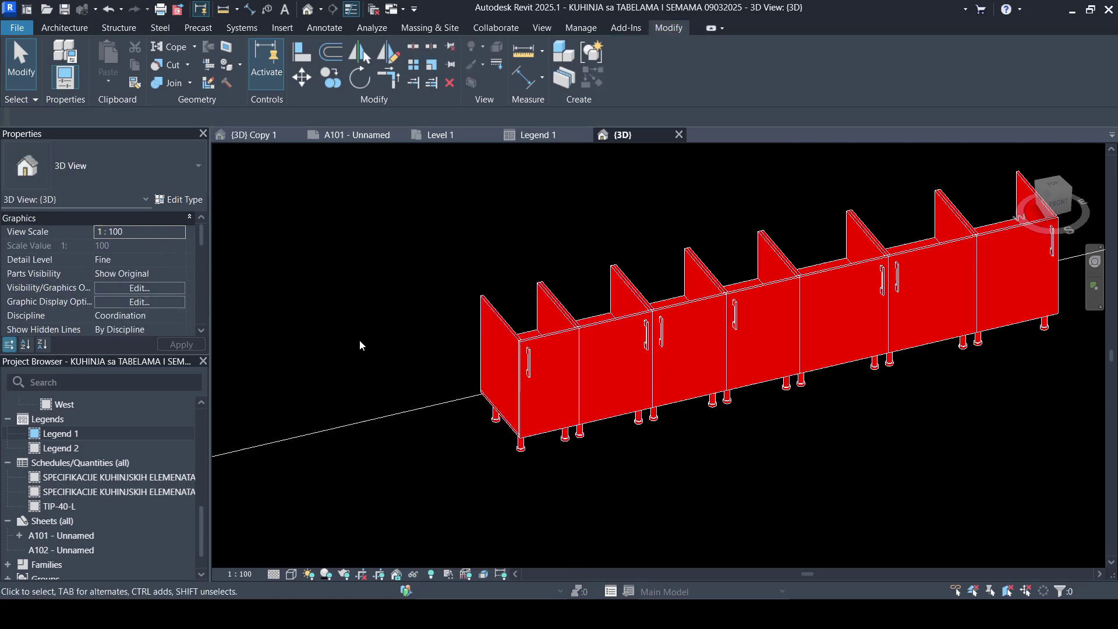
Step: Duplicate the {3D} view with detailing
scroll(106, 499, down, 1)
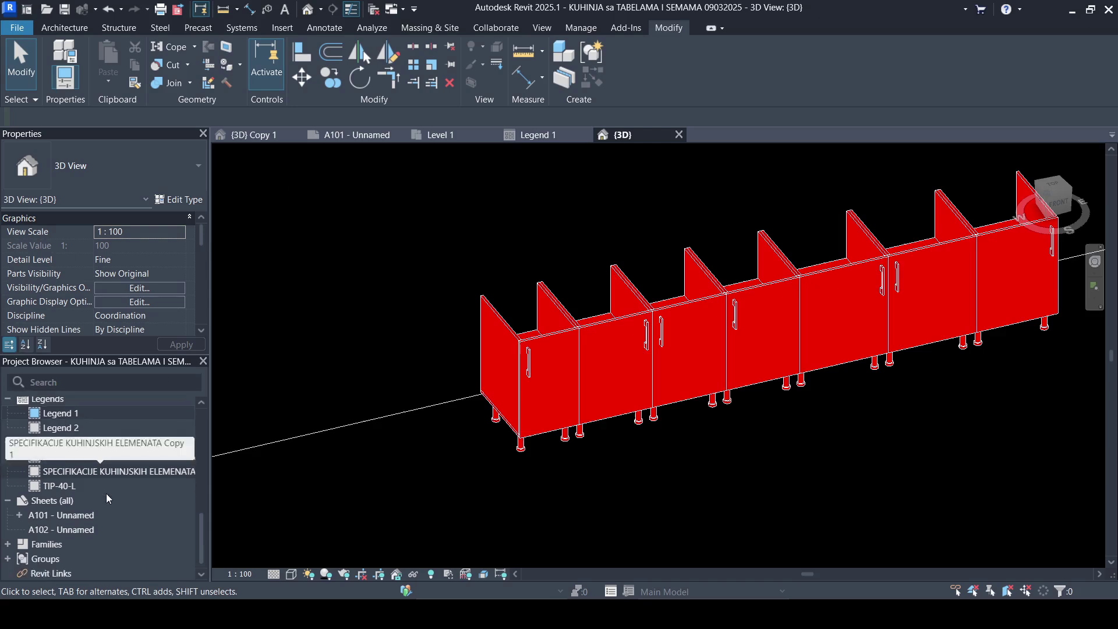
scroll(106, 494, up, 5)
click(80, 443)
right_click(79, 442)
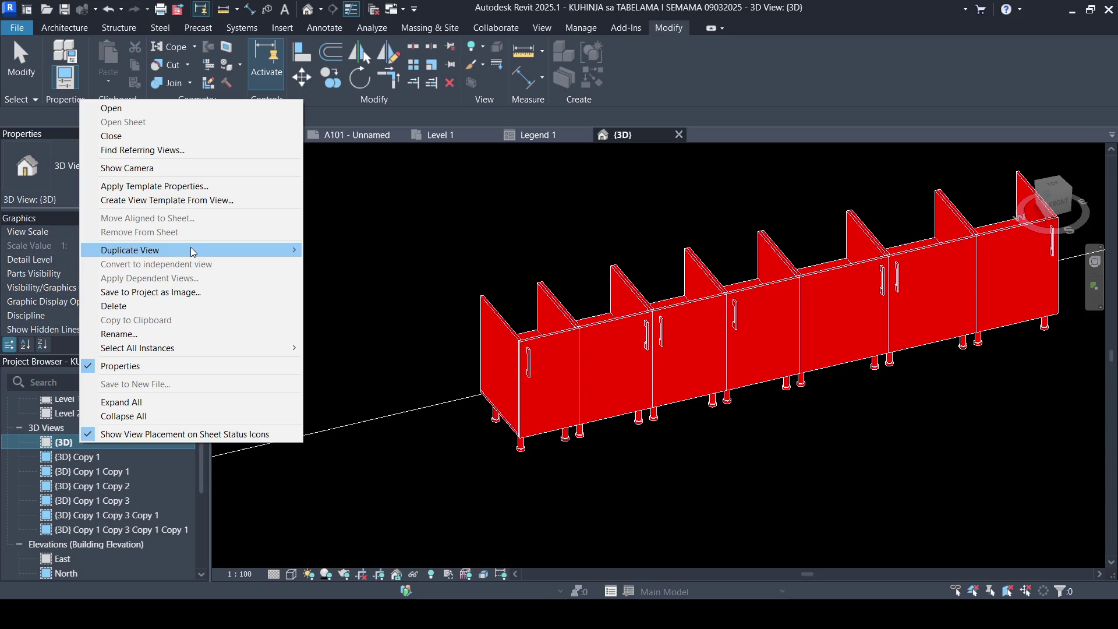
mouse_move(190, 251)
click(402, 265)
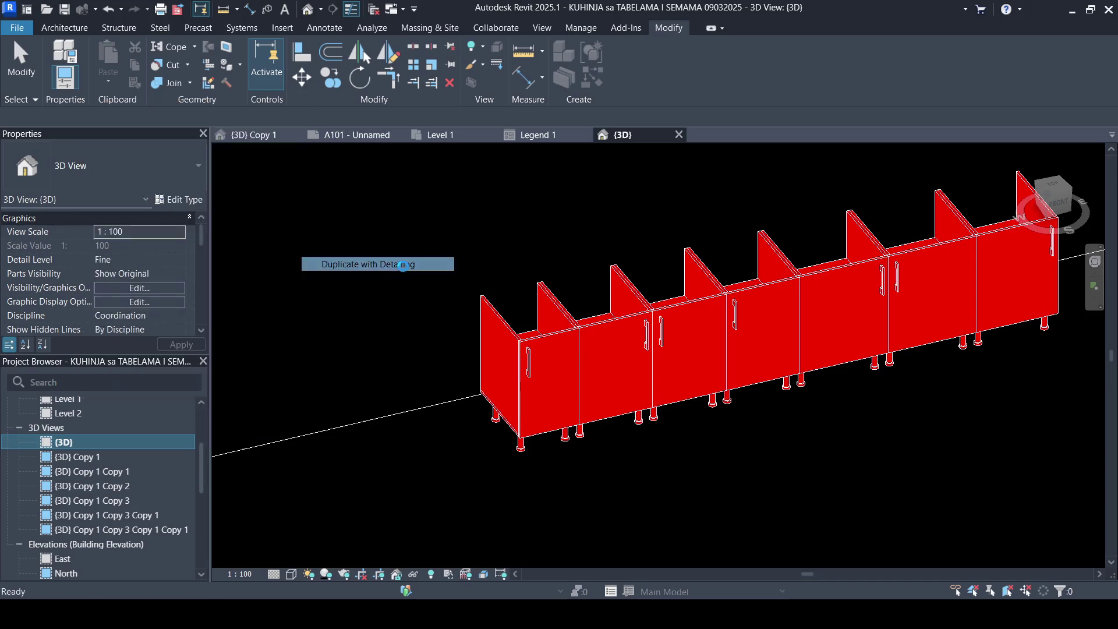
click(520, 343)
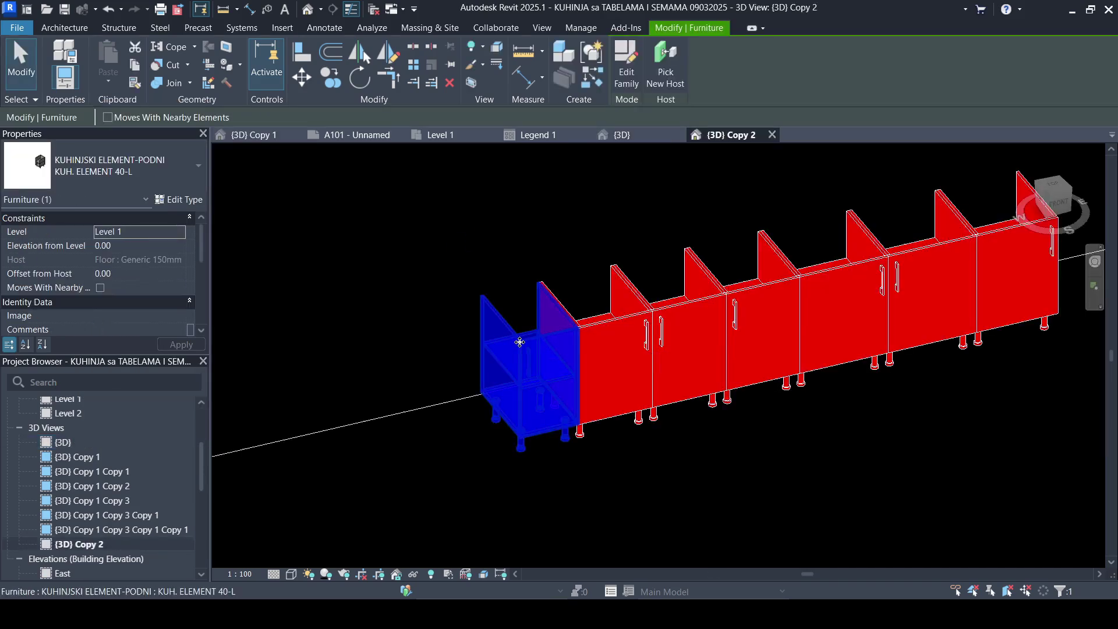
Step: Rename the duplicated 3D view as 40-L
click(89, 546)
right_click(89, 546)
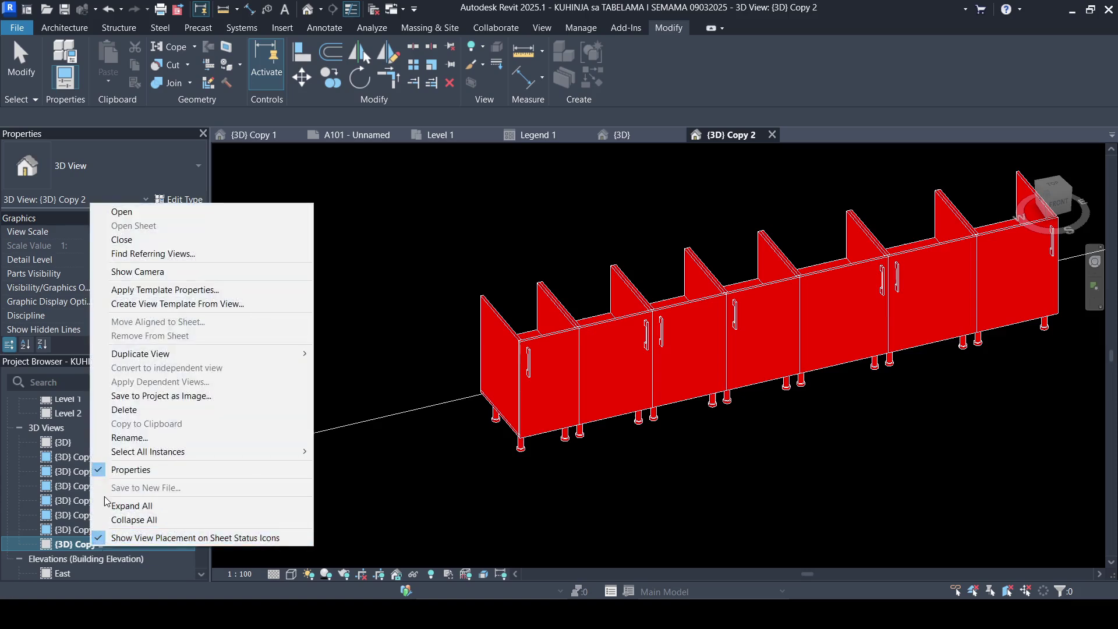
click(121, 439)
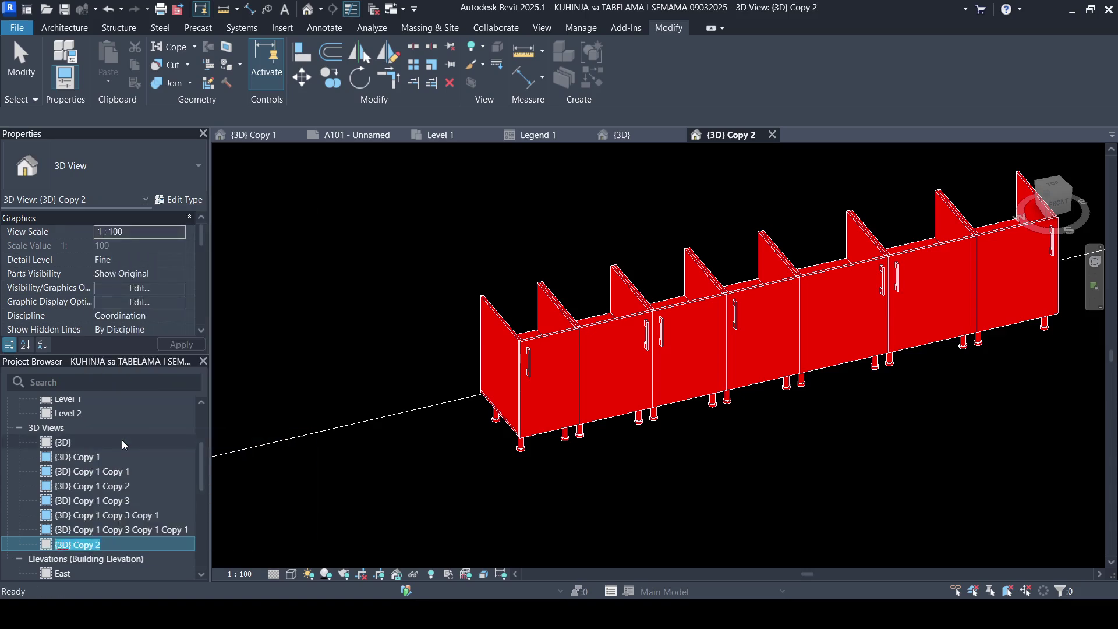
text(40-L)
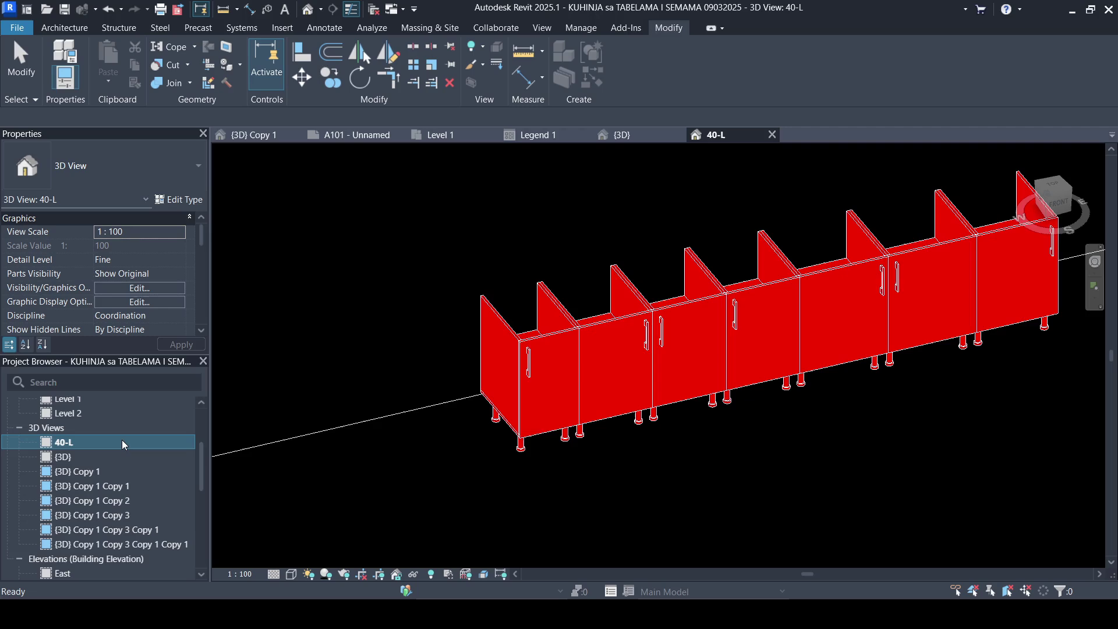
Step: Isolate the KUH. ELEMENT 40-L cabinet in the 40-L view and apply the isolation permanently to the view
click(516, 361)
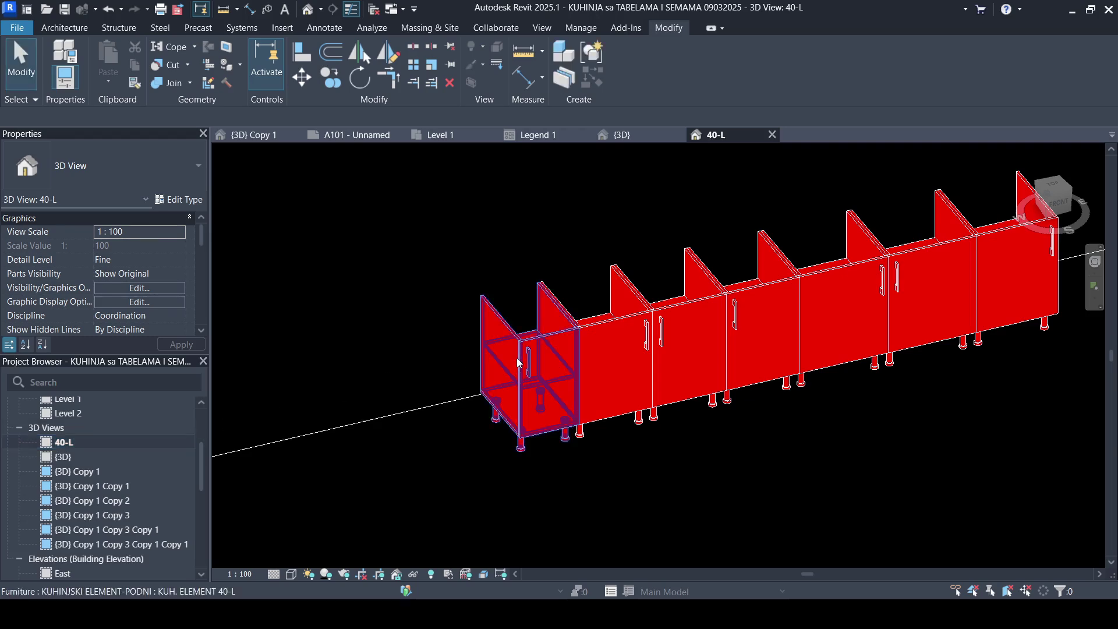
right_click(515, 357)
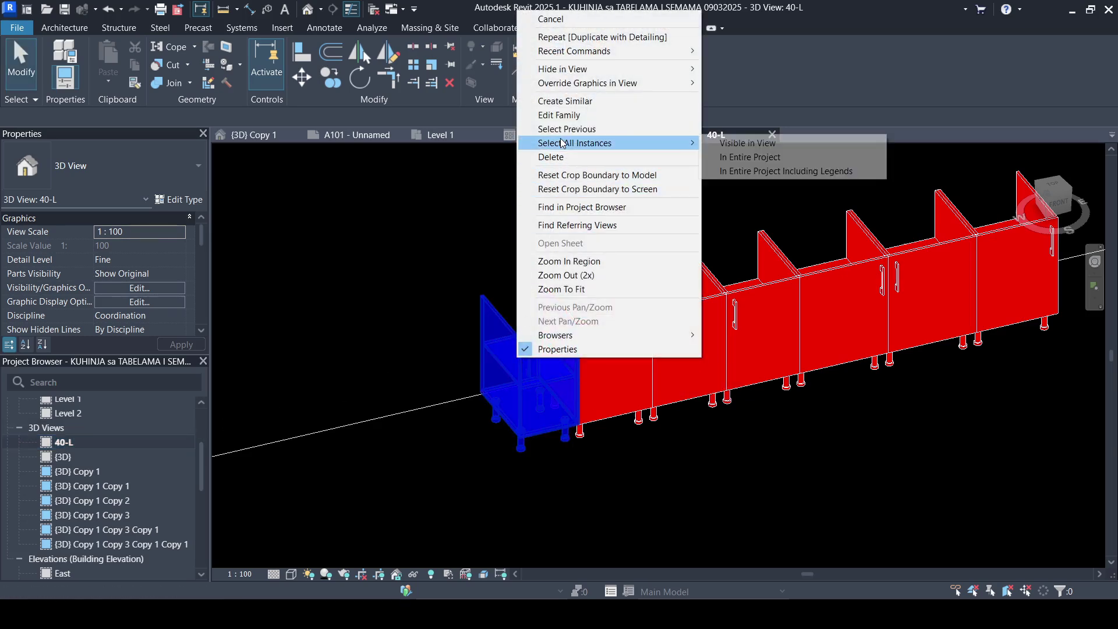
click(410, 291)
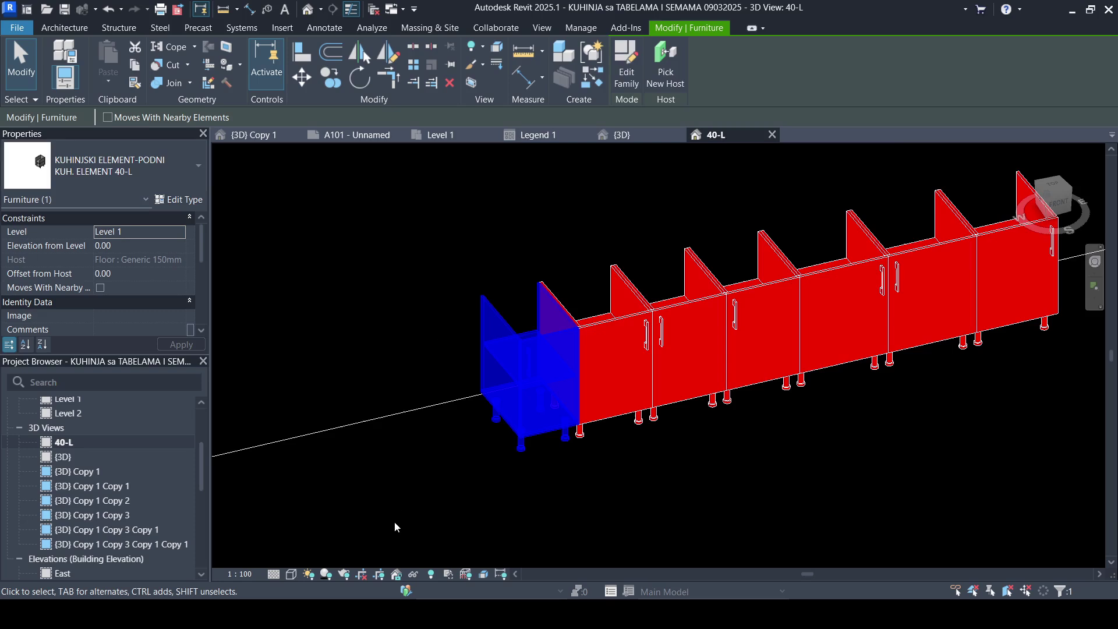
click(413, 574)
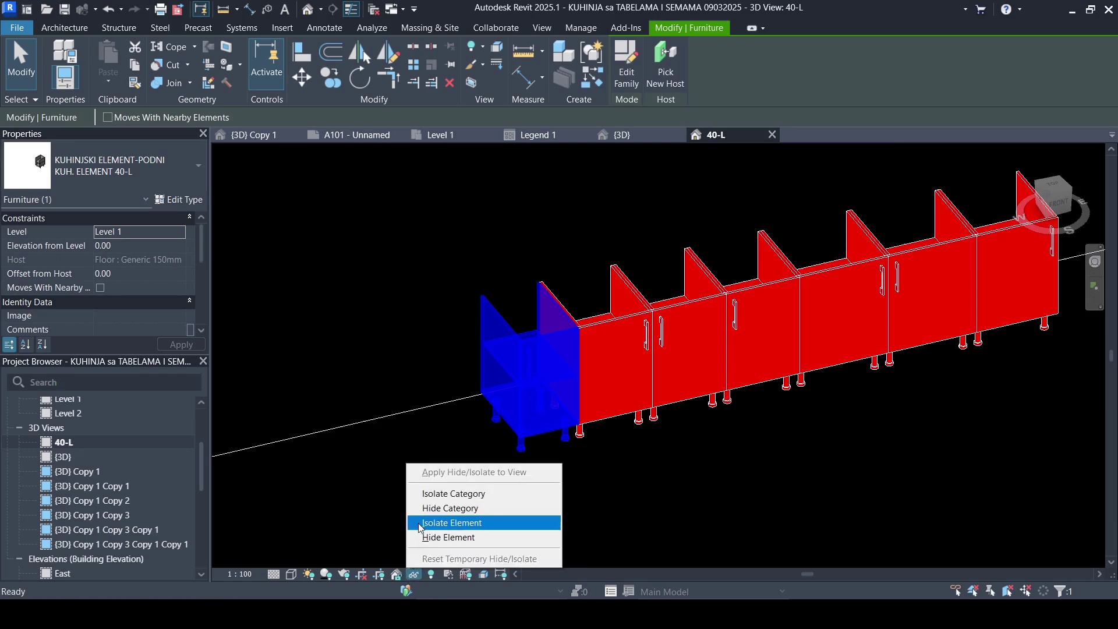
click(450, 523)
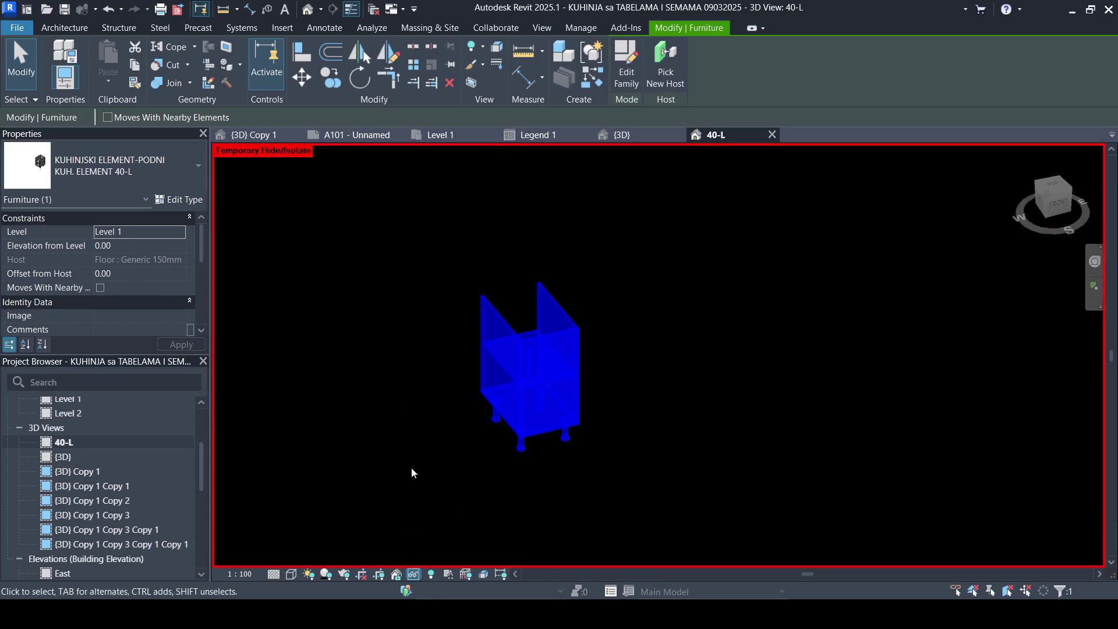
click(412, 575)
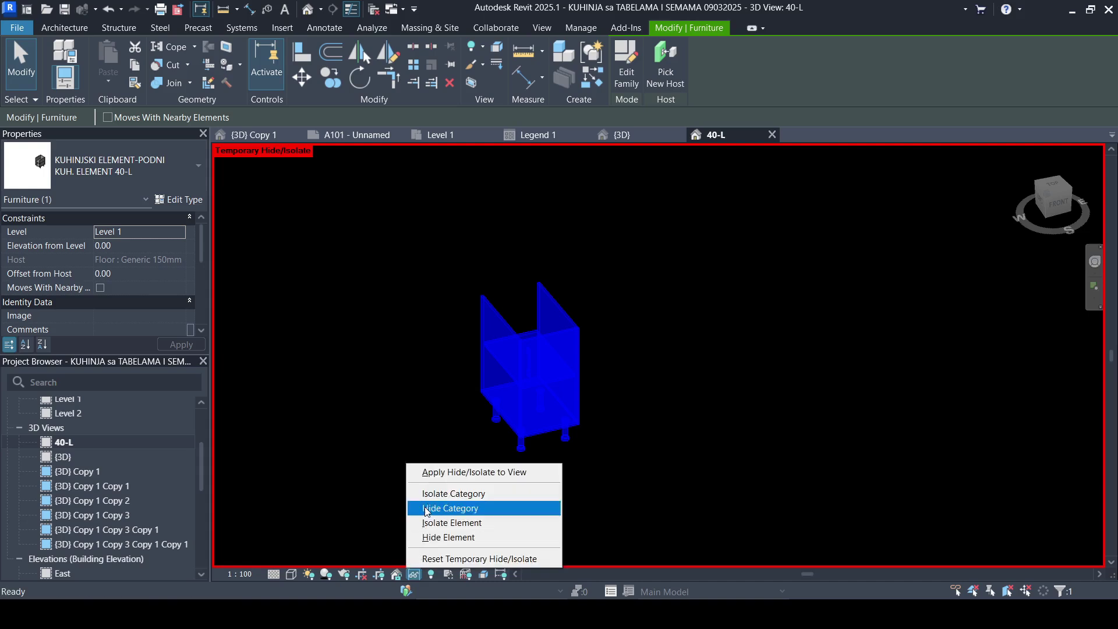
click(448, 470)
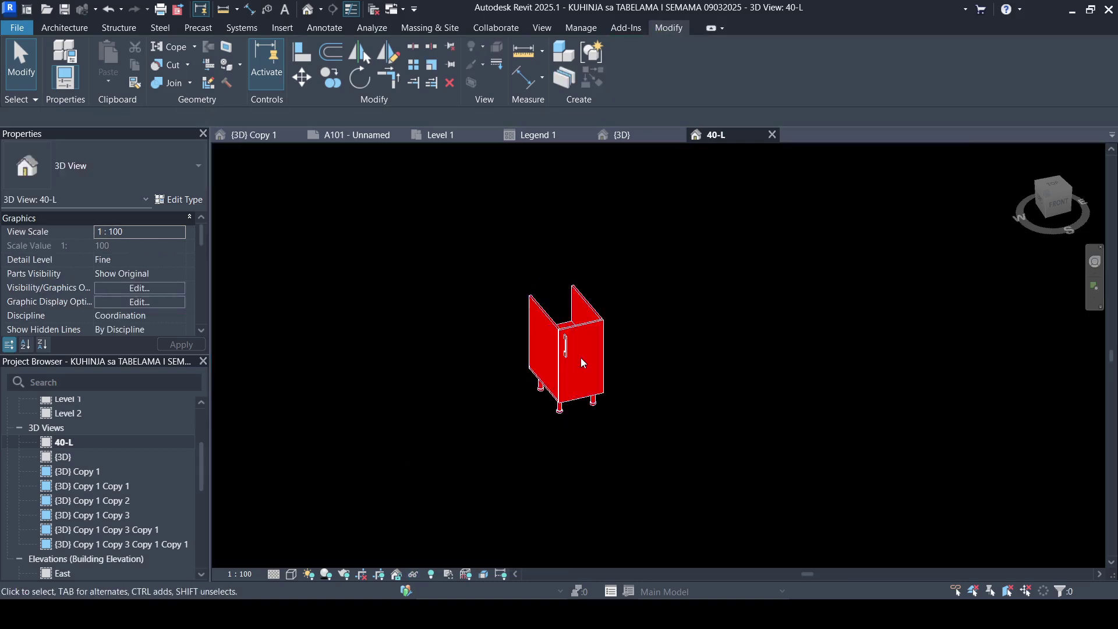
Step: Place the 40-L view on sheet A101 above the existing cabinet view beside the KUH. EL.40-L drawings
click(361, 139)
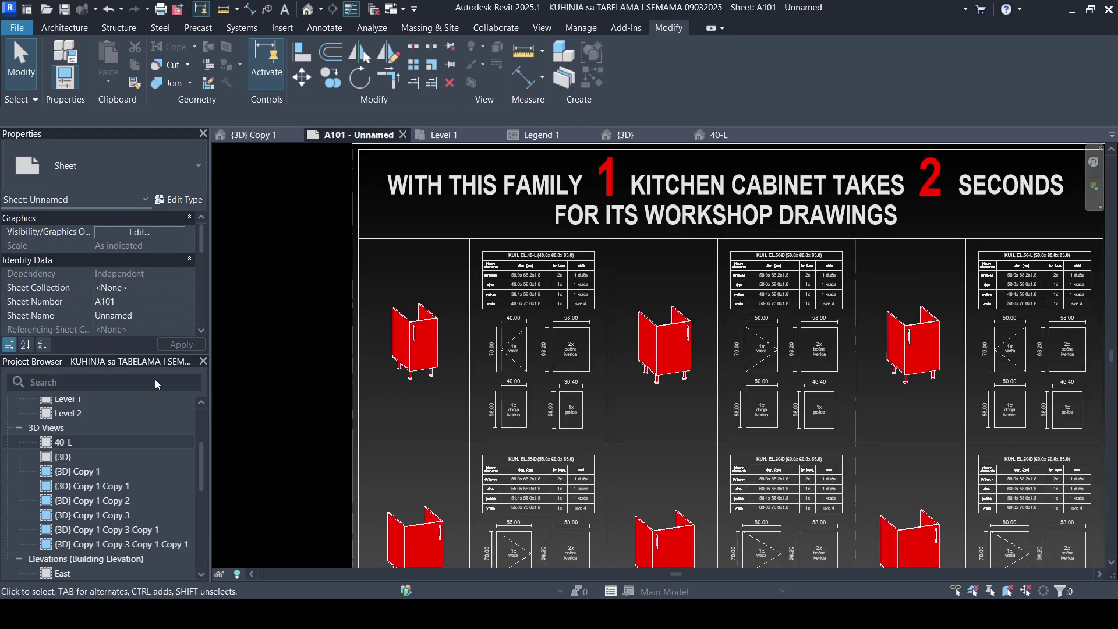
drag(62, 442, 455, 379)
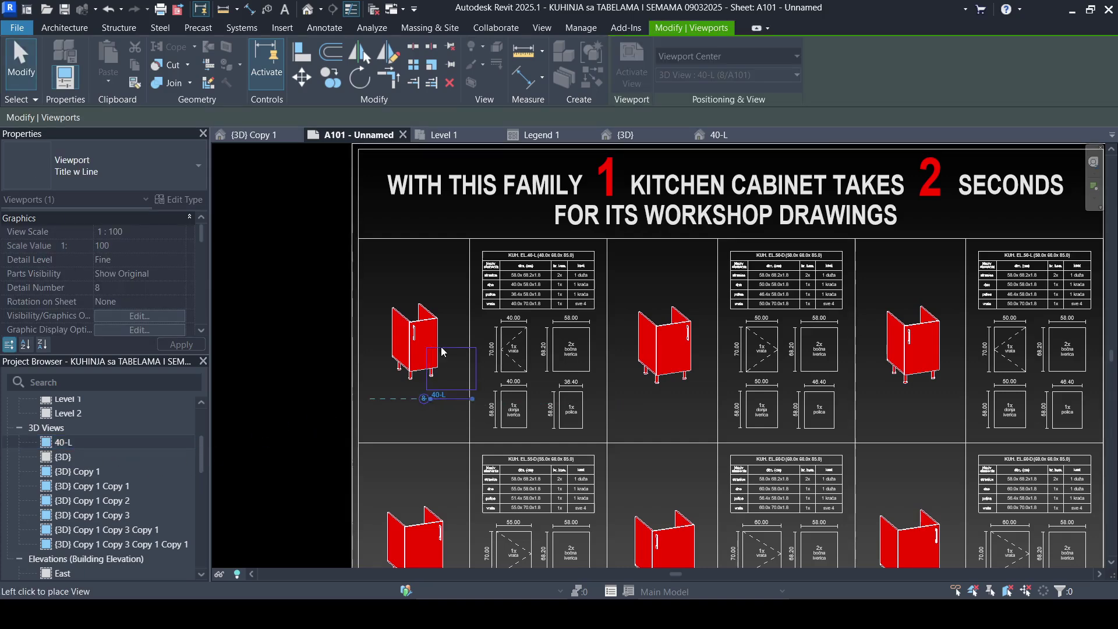
click(417, 280)
Step: Set the 40-L viewport's scale to 1:20 and move it into the cell beside the KUH. EL.40-L drawings
scroll(417, 280, up, 3)
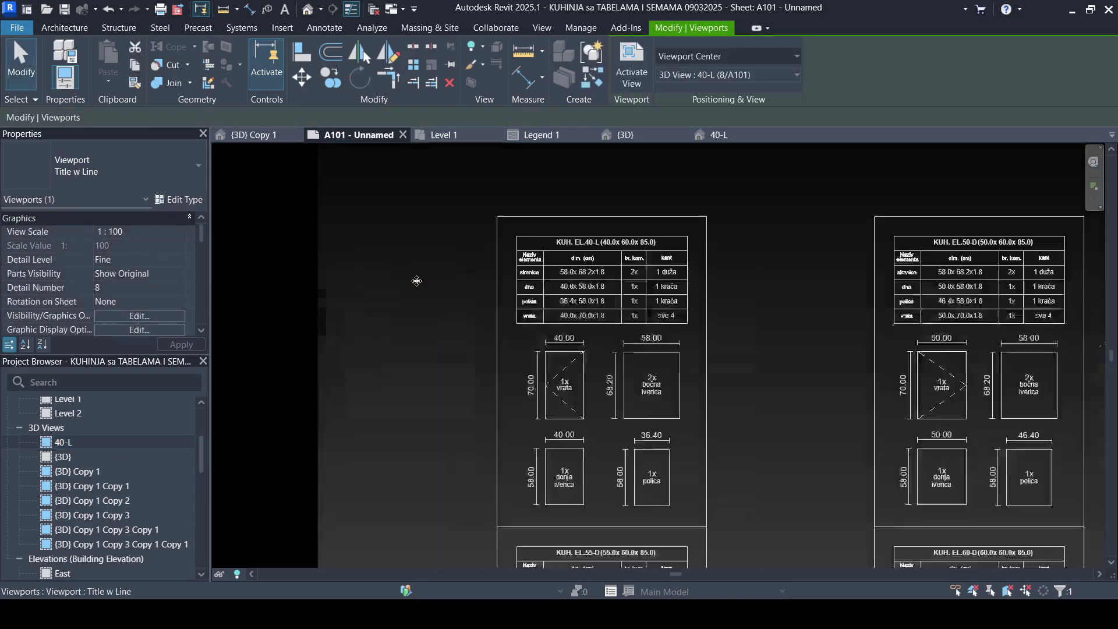
click(175, 230)
scroll(120, 260, up, 2)
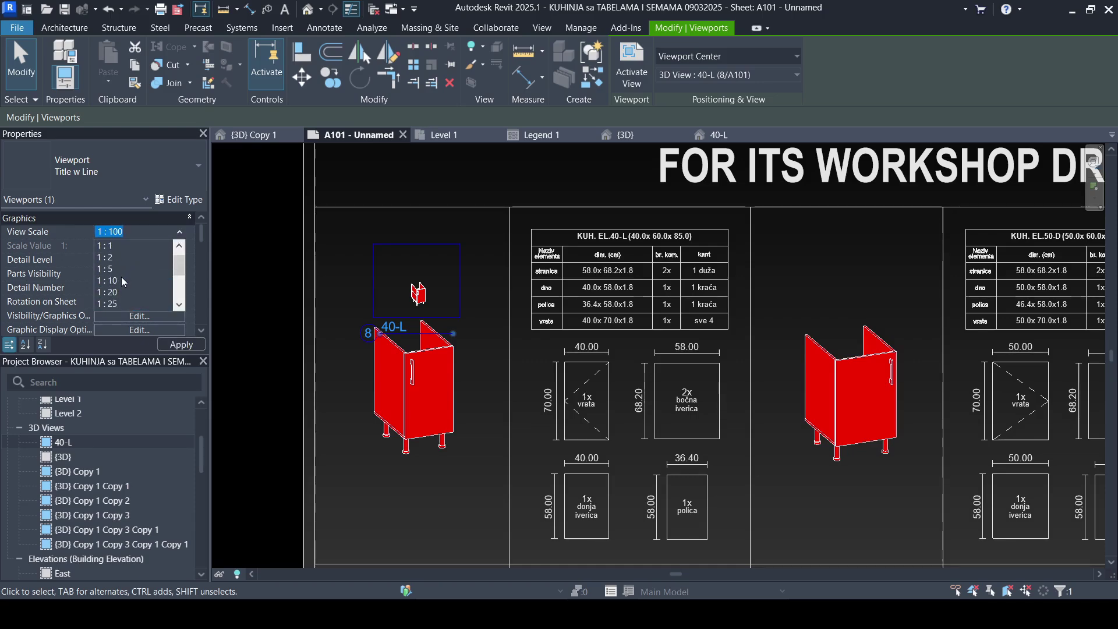
click(107, 292)
scroll(487, 389, down, 3)
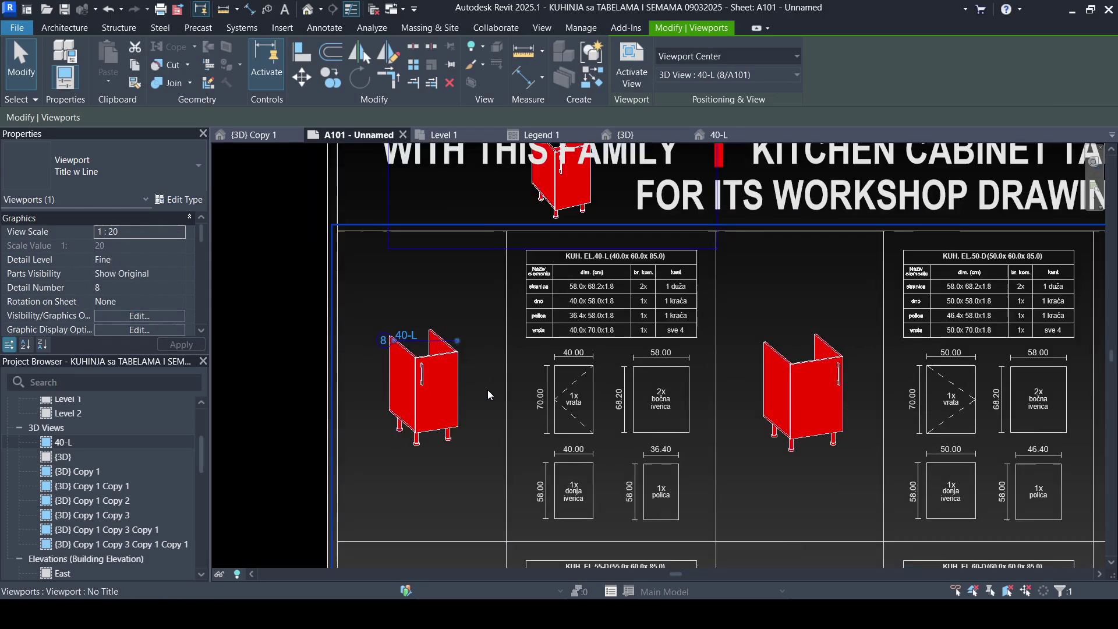
drag(505, 271, 382, 376)
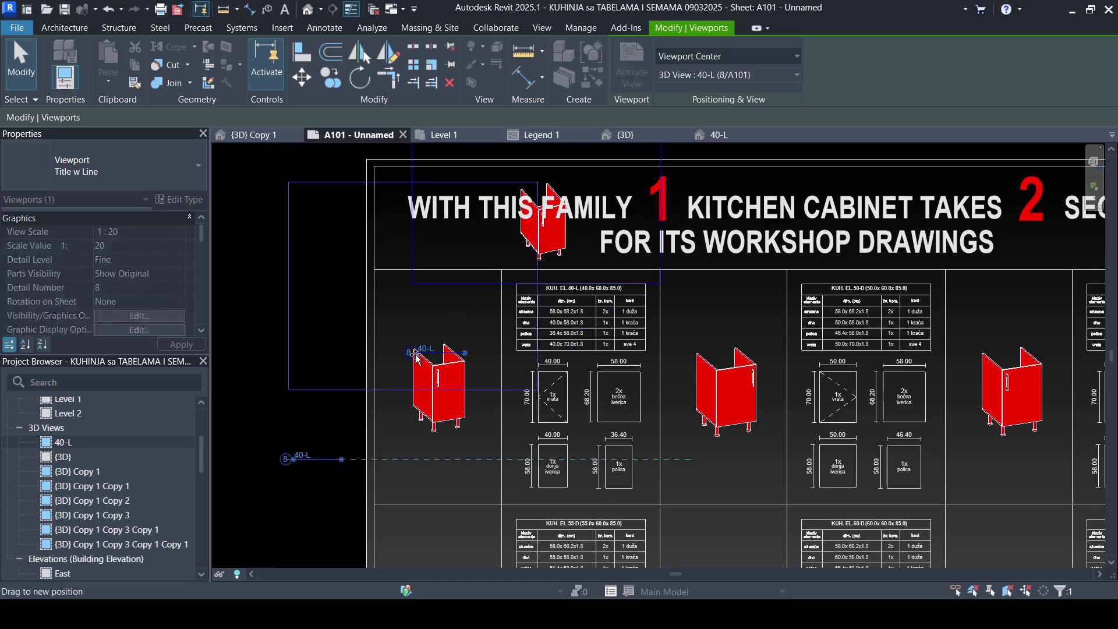
scroll(311, 456, up, 2)
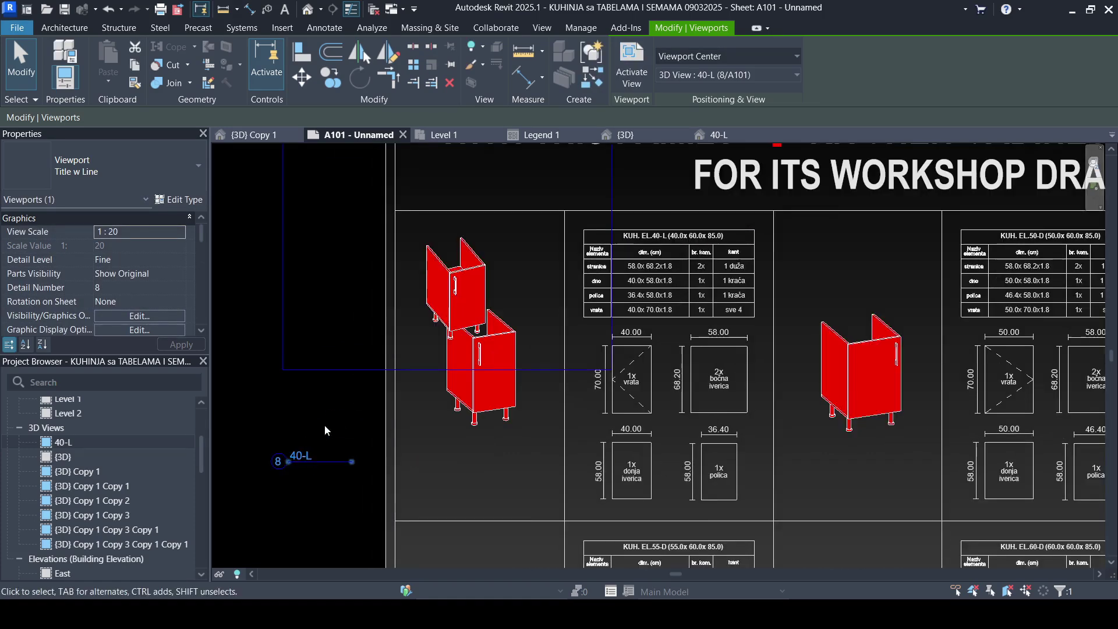
Step: Change the 40-L viewport's type to Title No Line and finally to No Title
click(112, 174)
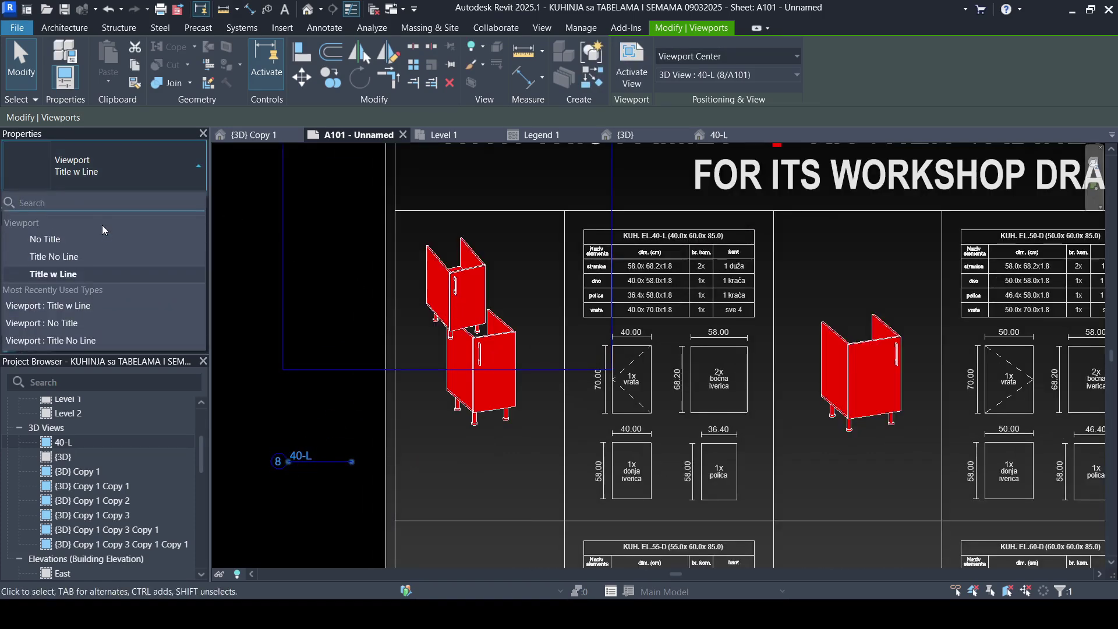
click(110, 256)
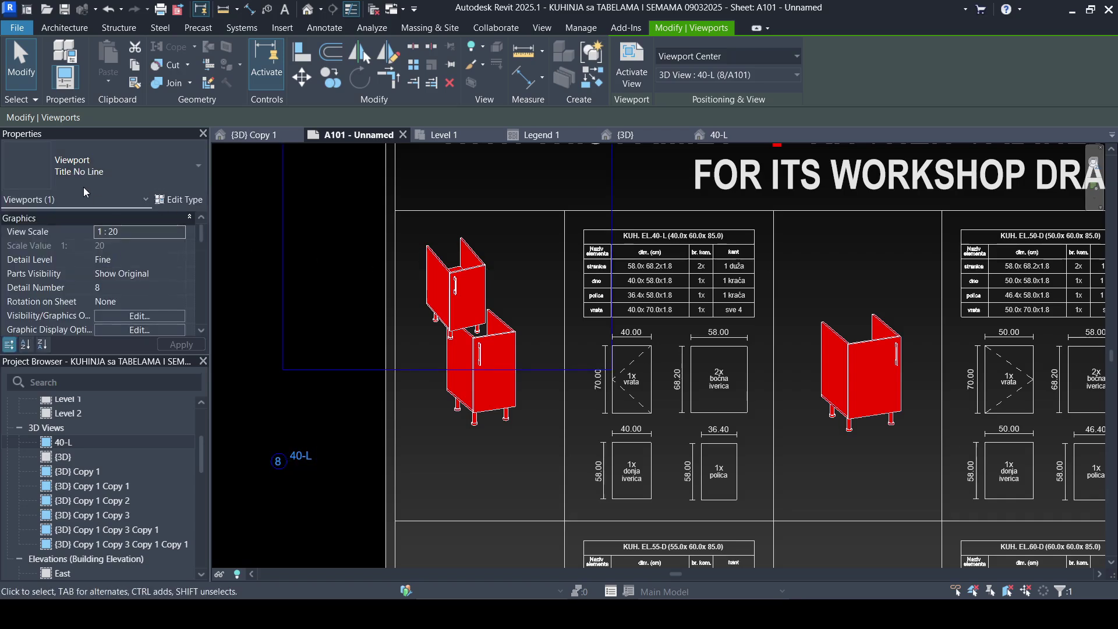
click(77, 173)
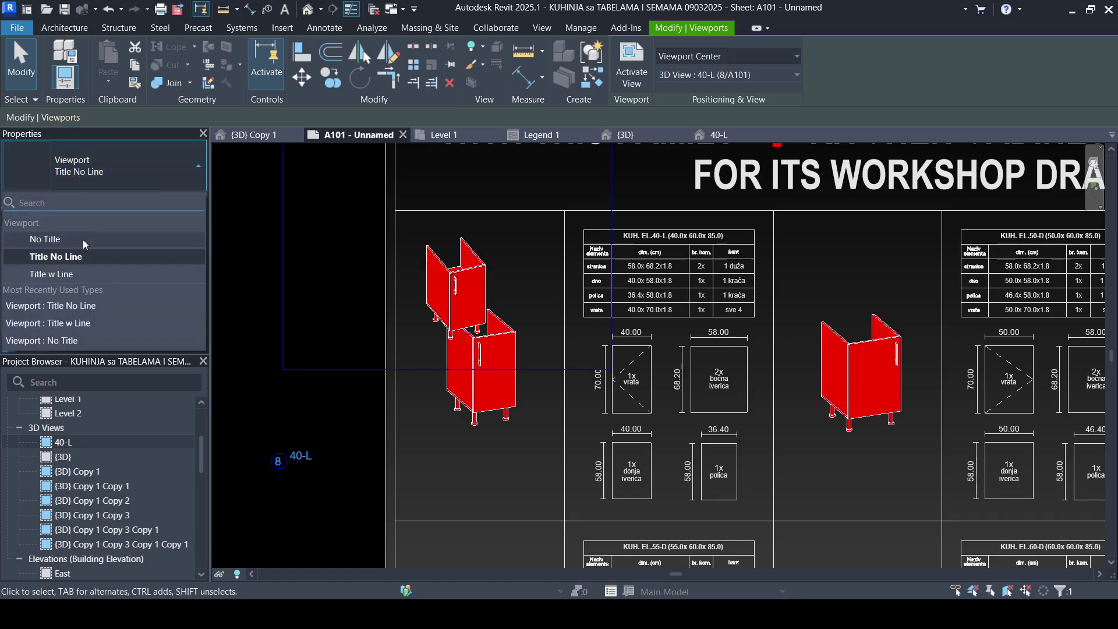
click(83, 239)
Step: Set the 40-L view's scale to 1:10
scroll(489, 279, up, 1)
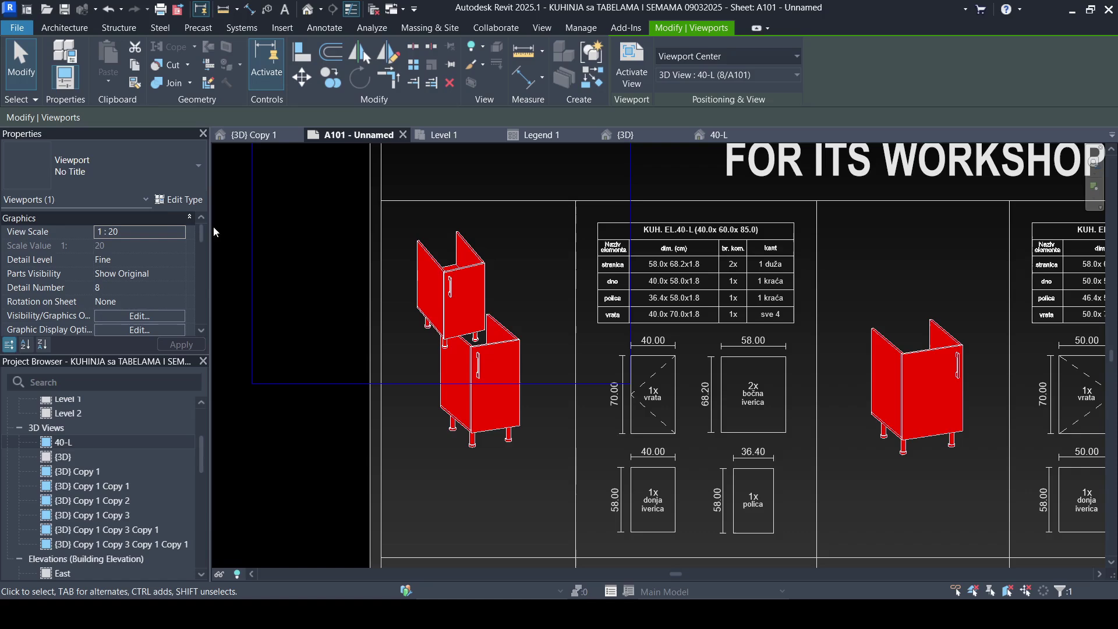
click(181, 233)
click(117, 295)
Step: Move the 40-L viewport over the existing cabinet beside the KUH. EL.40-L drawings, and delete it from the sheet
scroll(542, 294, down, 2)
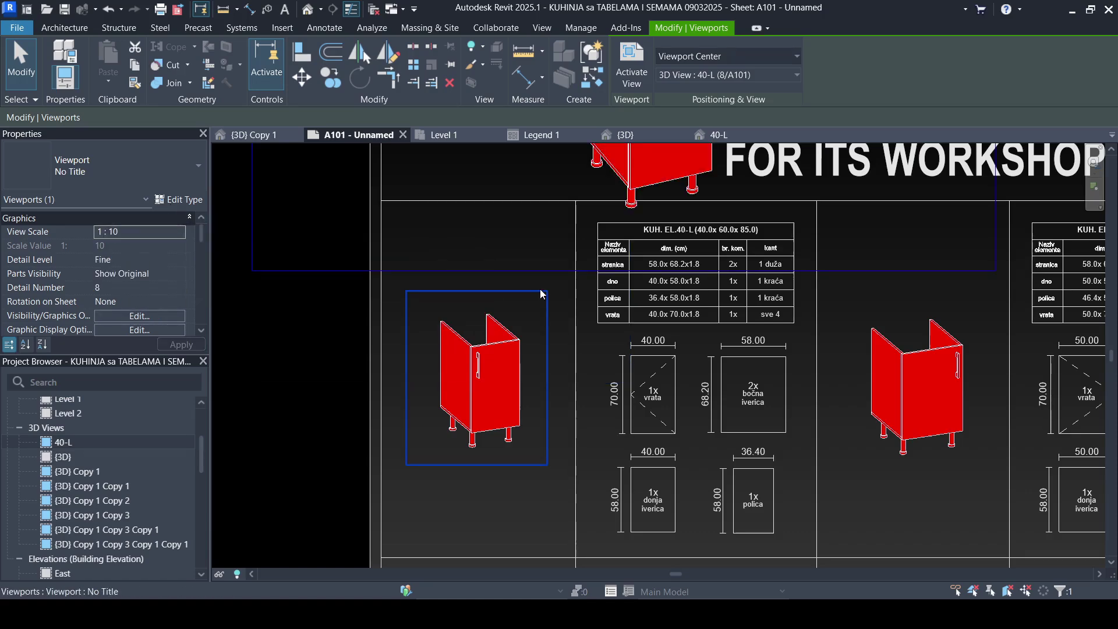
right_click(616, 173)
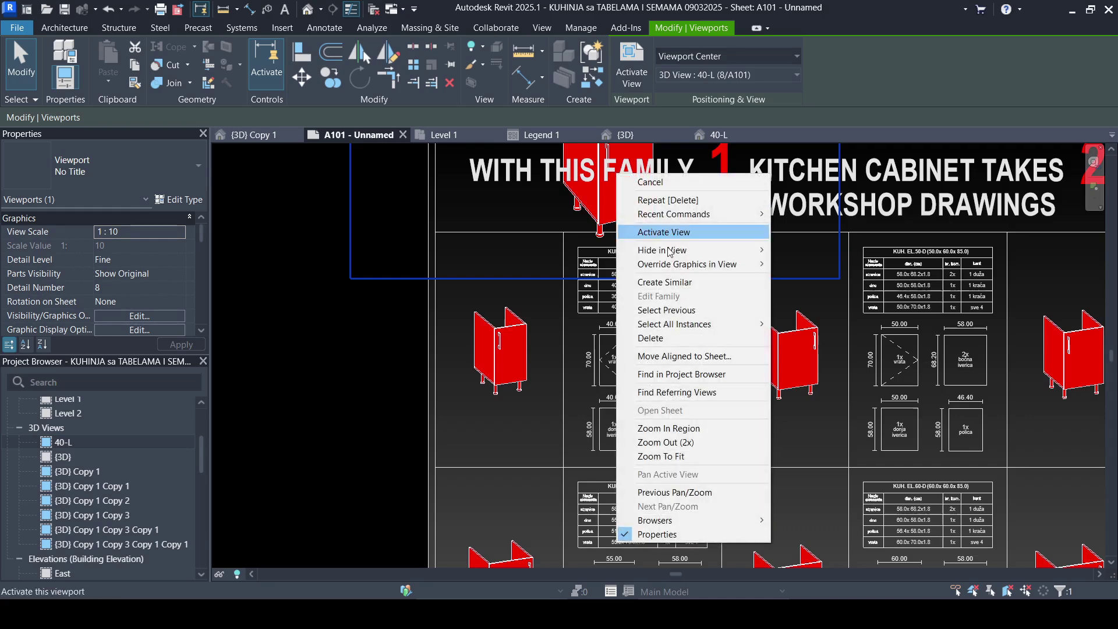
click(593, 214)
drag(582, 250, 492, 440)
right_click(531, 359)
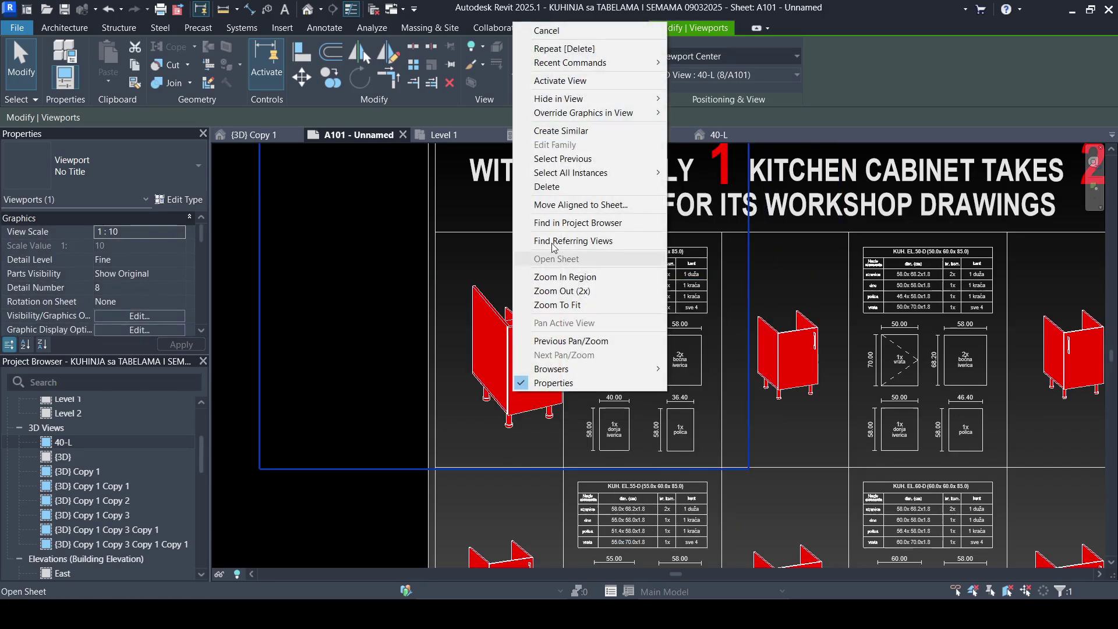
click(547, 186)
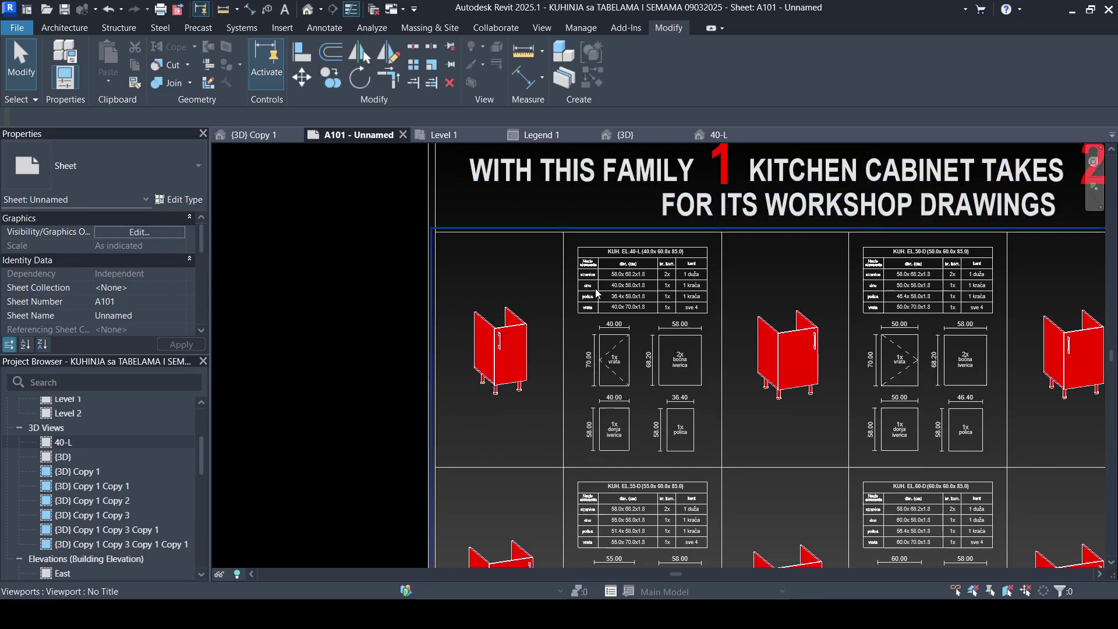
scroll(596, 293, up, 2)
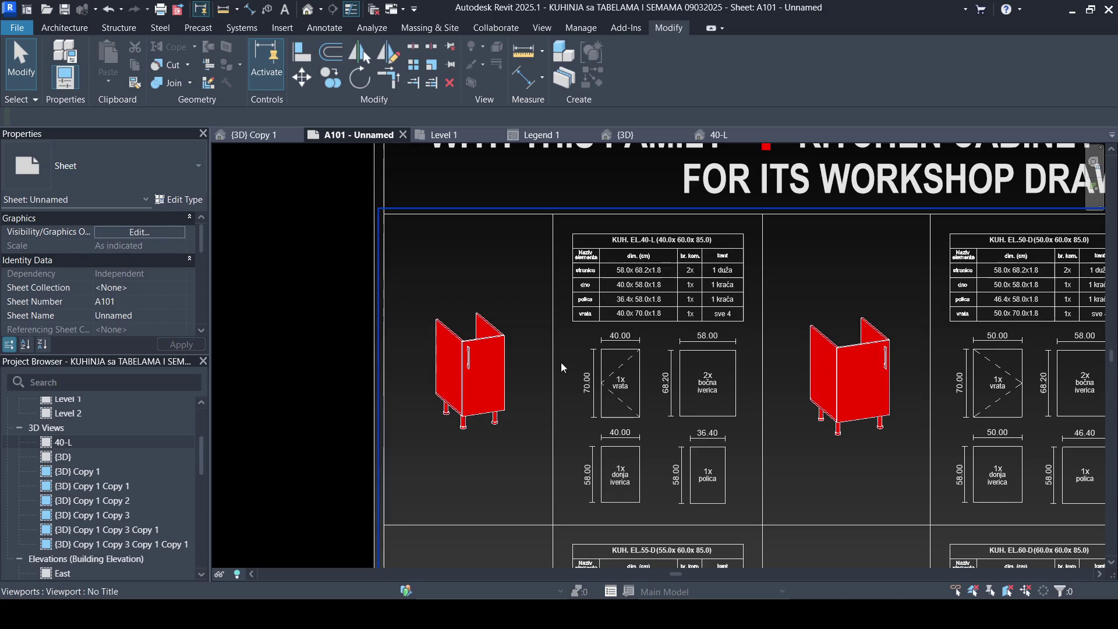
Step: Close the A101 sheet and the 40-L, {3D} and Level 1 views
scroll(476, 390, up, 2)
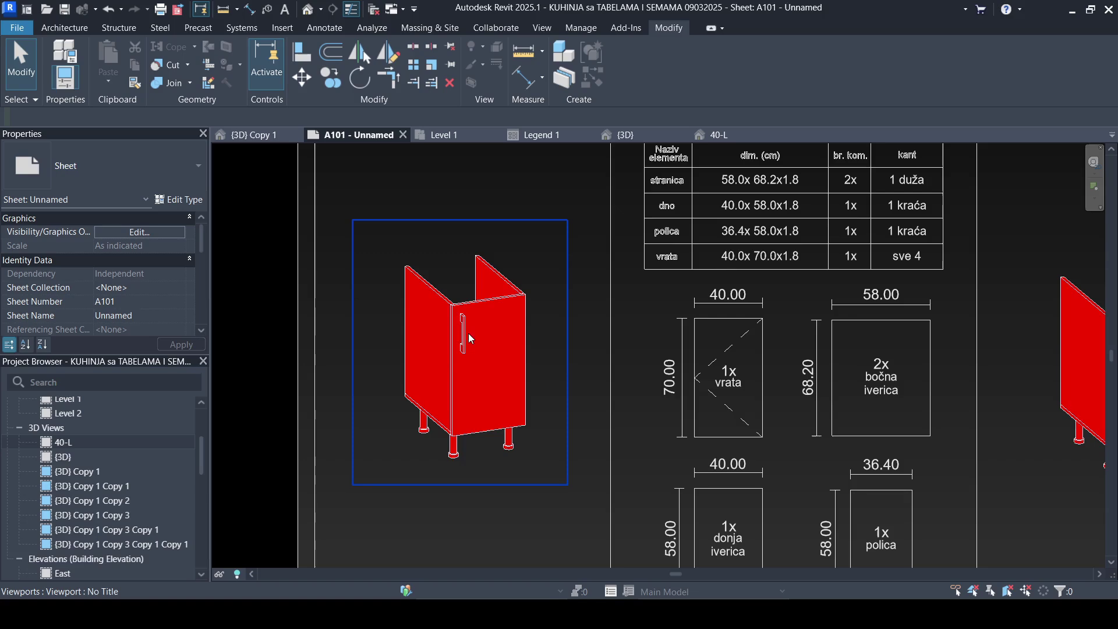
scroll(465, 338, down, 3)
scroll(708, 317, up, 2)
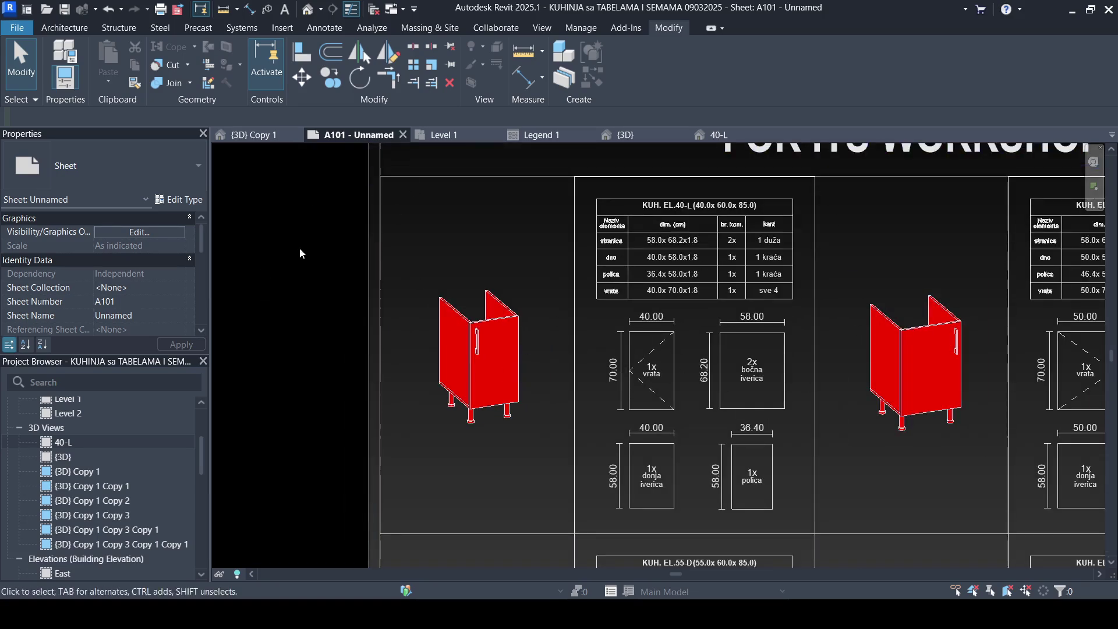
click(403, 134)
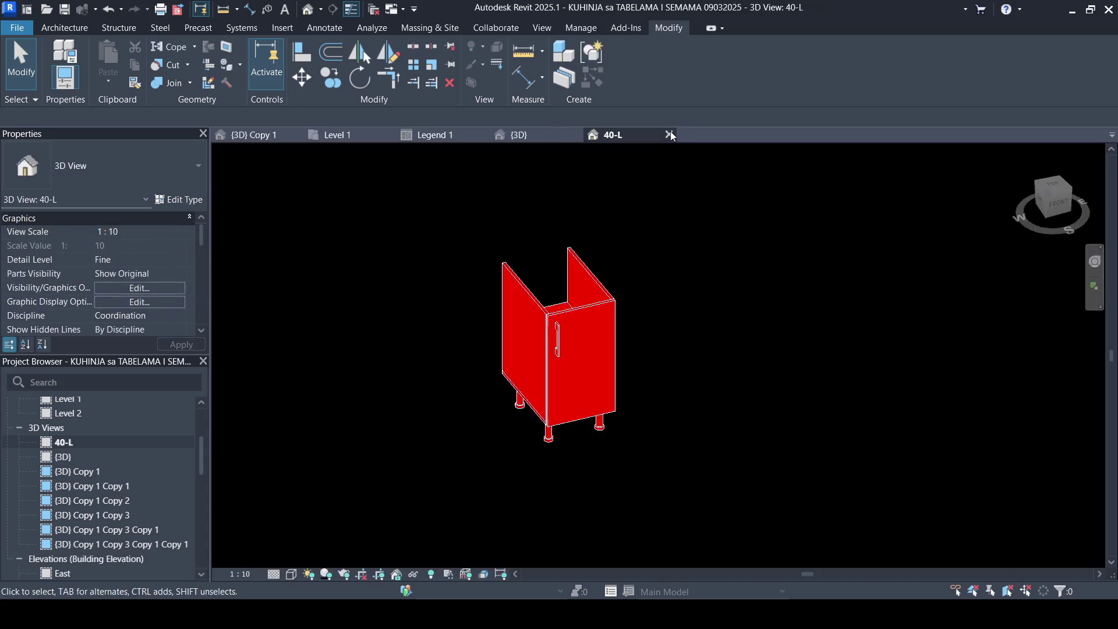
click(669, 135)
click(574, 135)
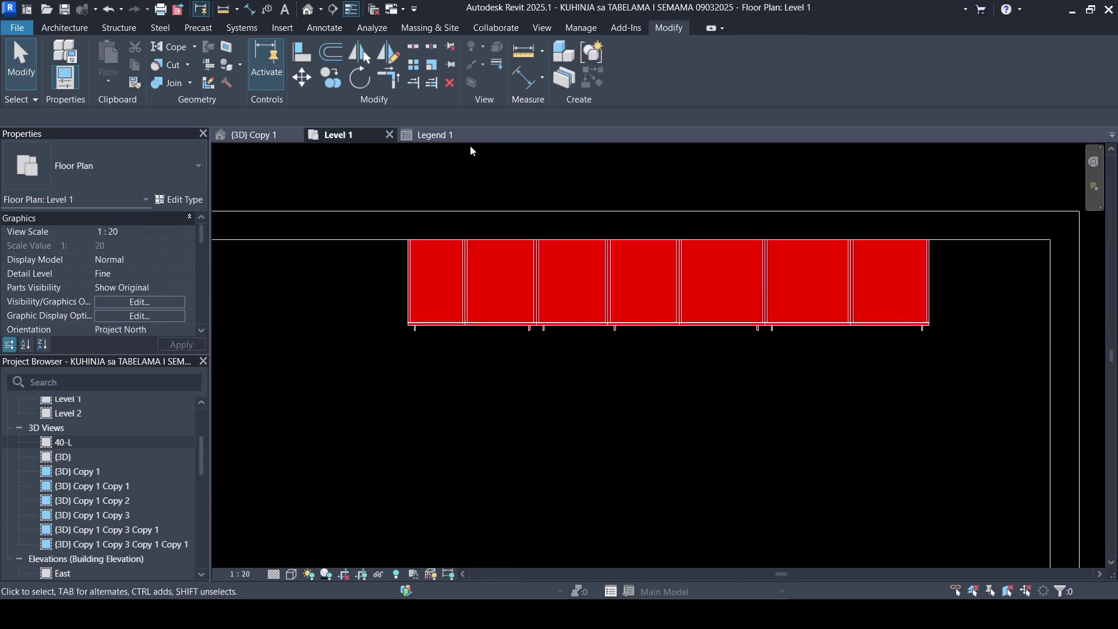
click(388, 134)
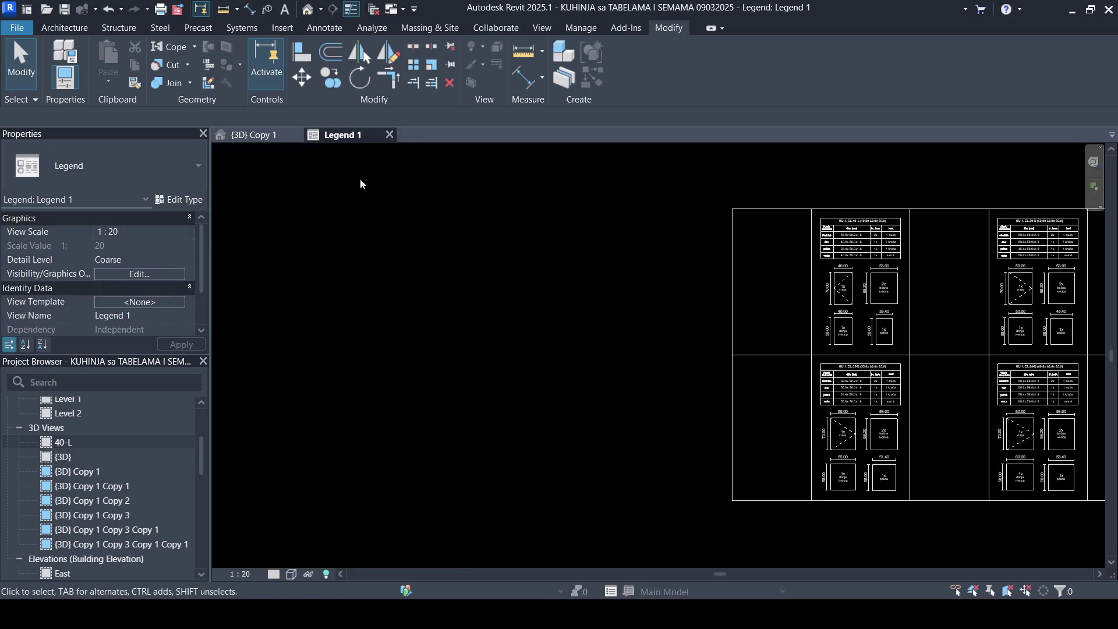
Step: Tile the {3D} Copy 1 and Legend 1 views side by side and fit their contents to the windows
click(250, 135)
click(350, 135)
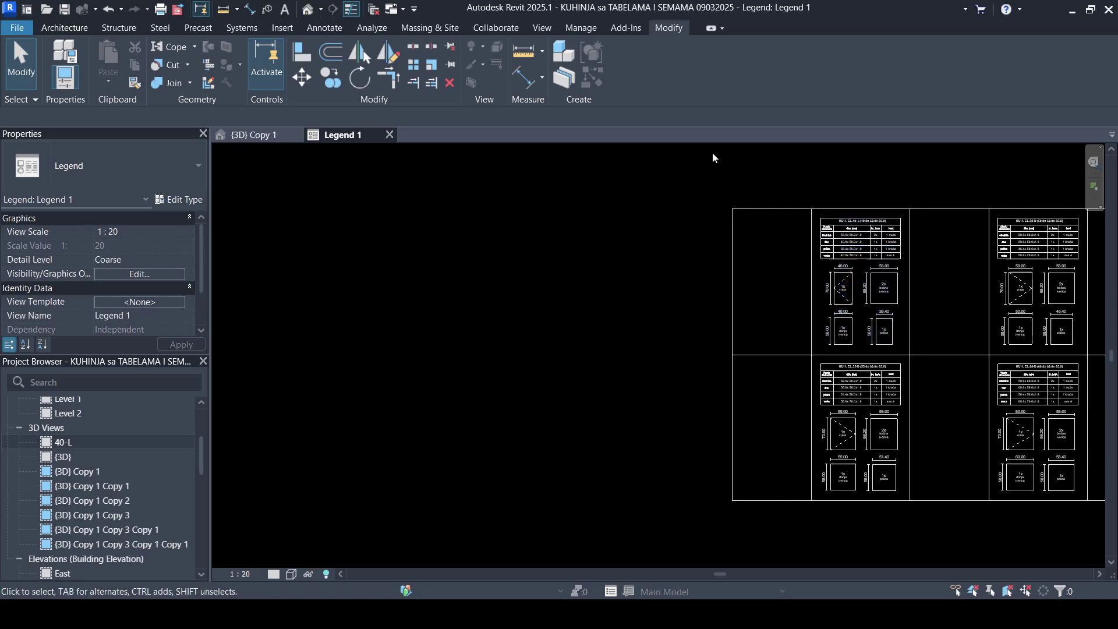
click(254, 137)
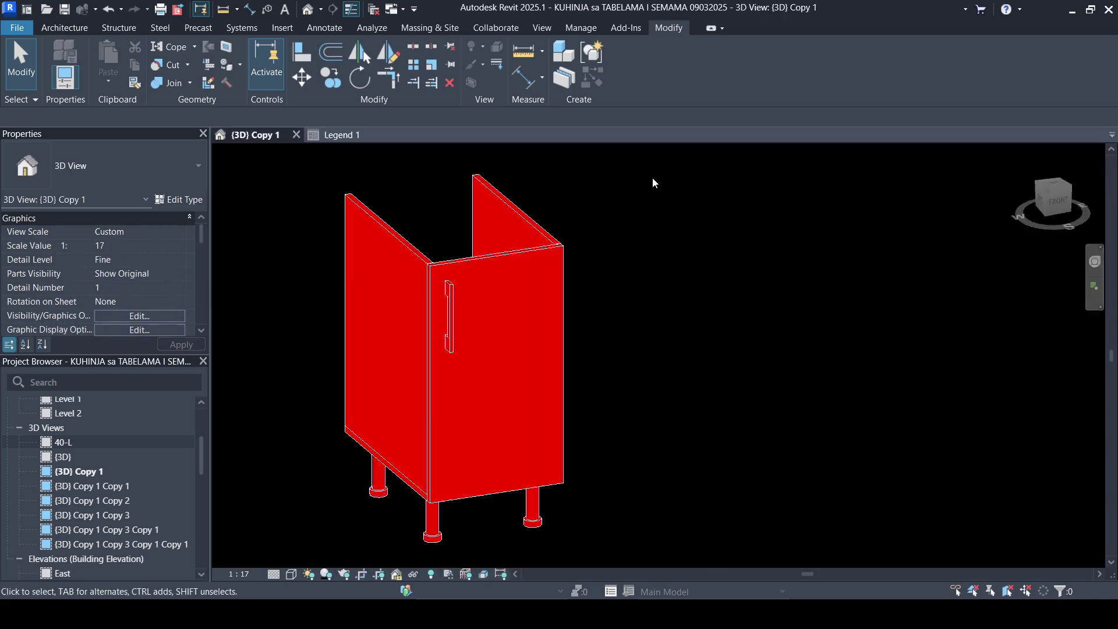
click(542, 28)
click(1003, 67)
key(z)
key(a)
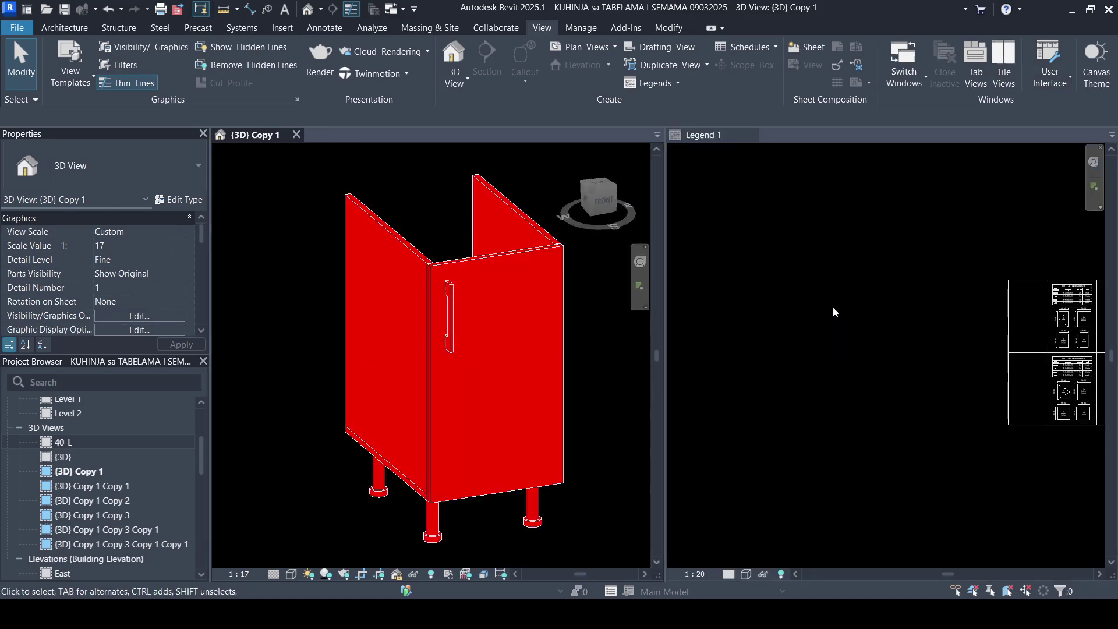
Step: Examine the KUH. EL.40-L parts table and panel drawings in Legend 1
scroll(929, 312, up, 5)
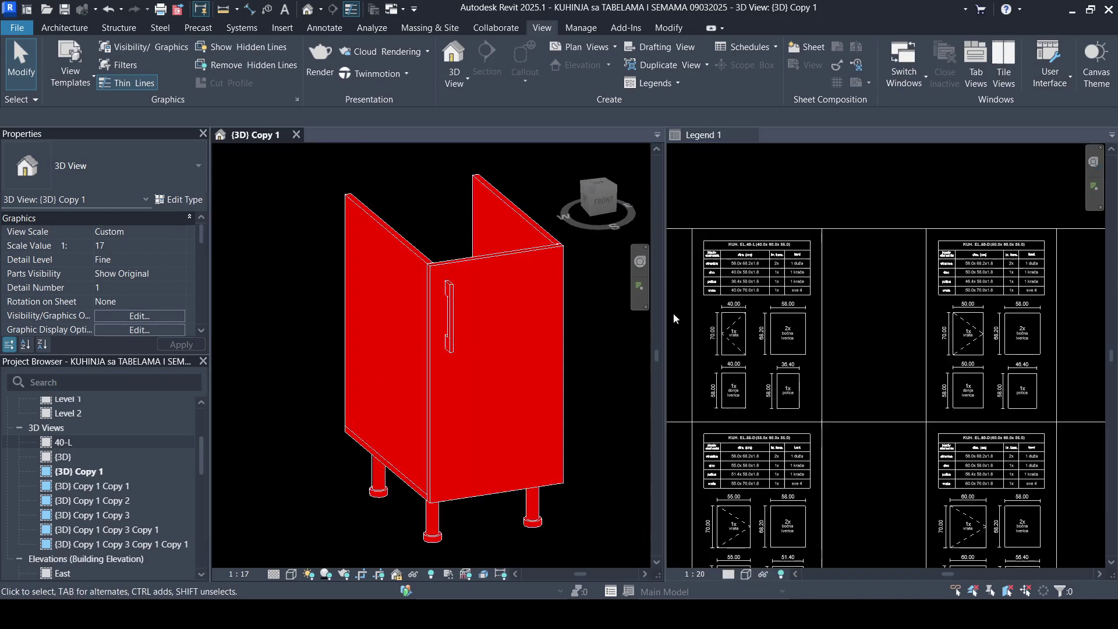
scroll(707, 317, up, 2)
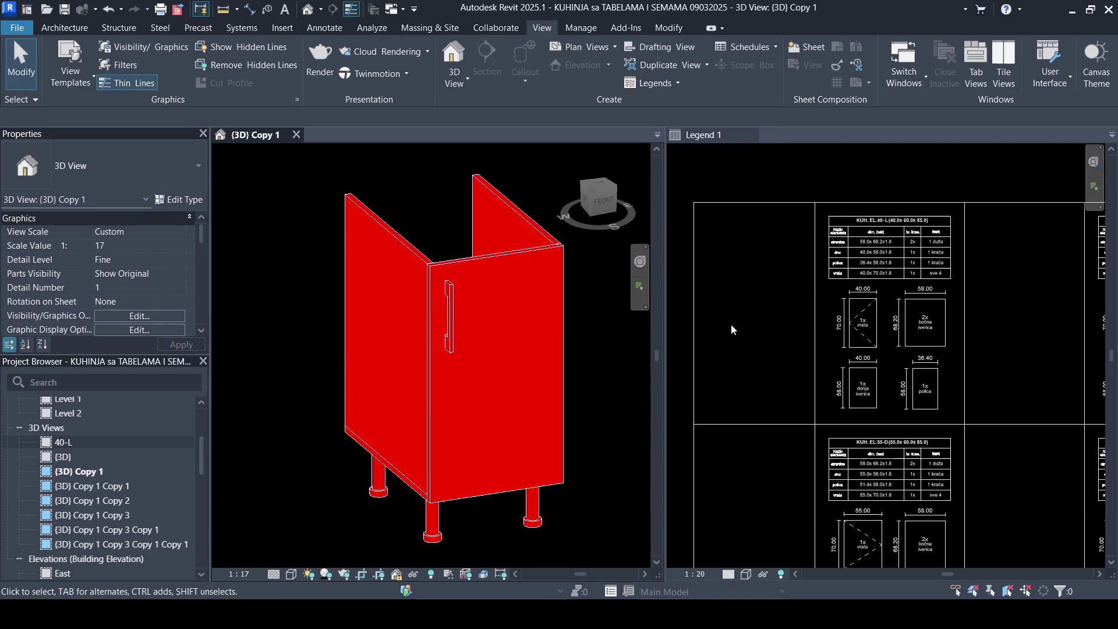
scroll(932, 297, up, 2)
scroll(878, 244, up, 1)
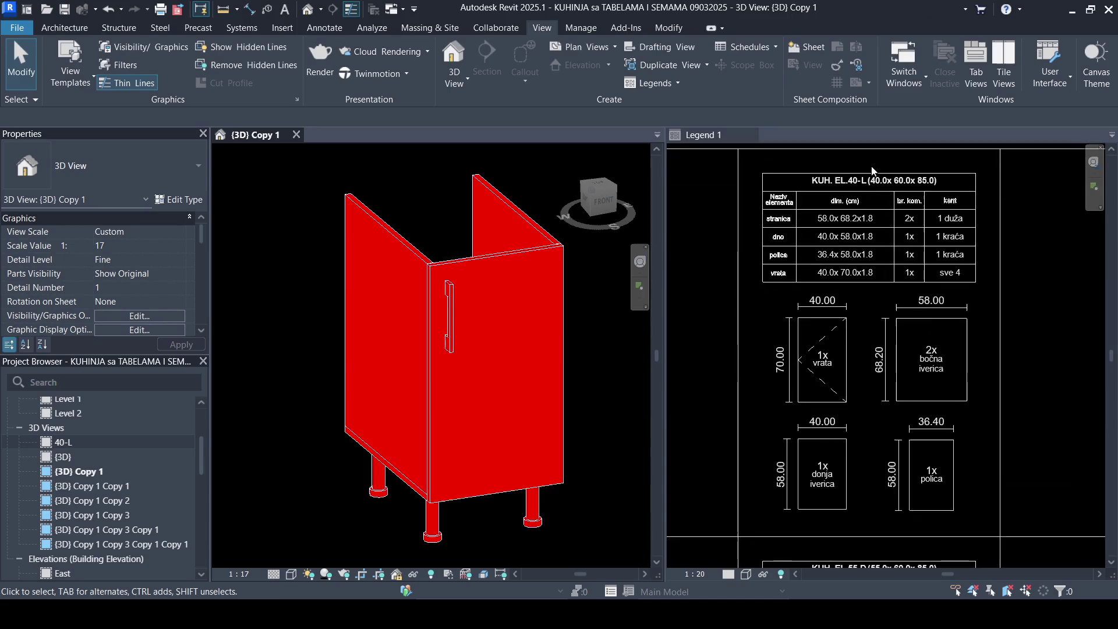
scroll(871, 170, up, 1)
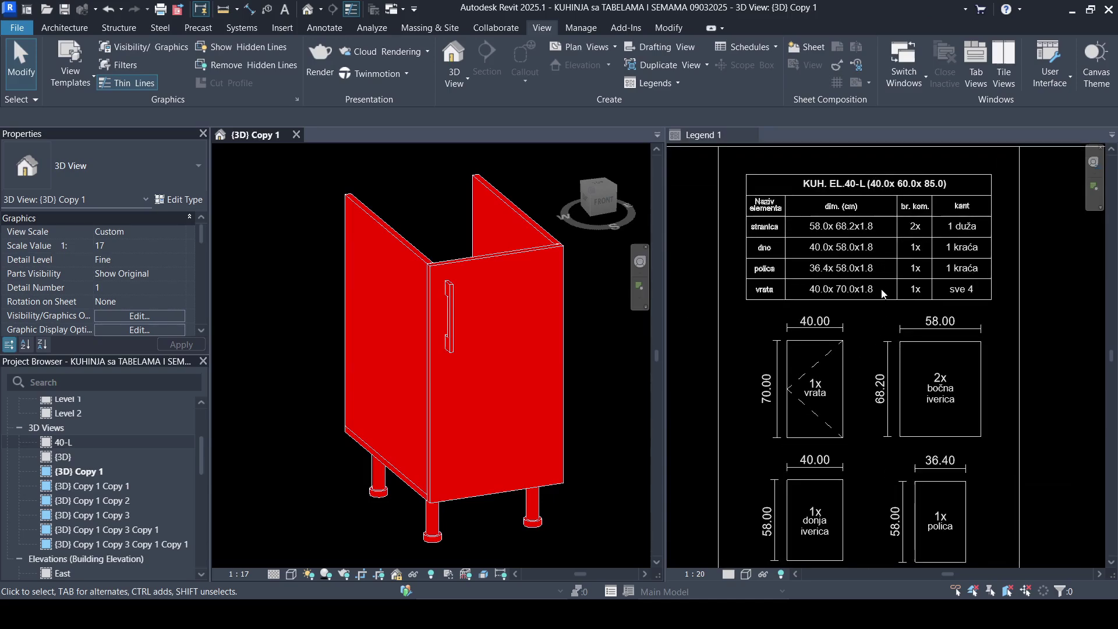
scroll(881, 287, down, 1)
click(874, 370)
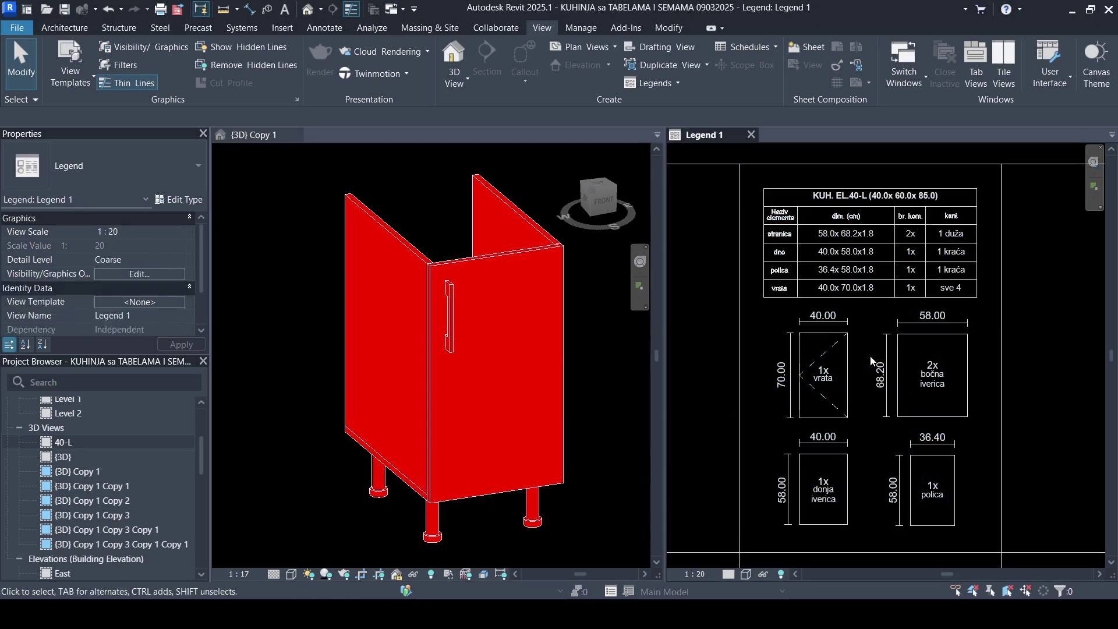
scroll(872, 366, up, 1)
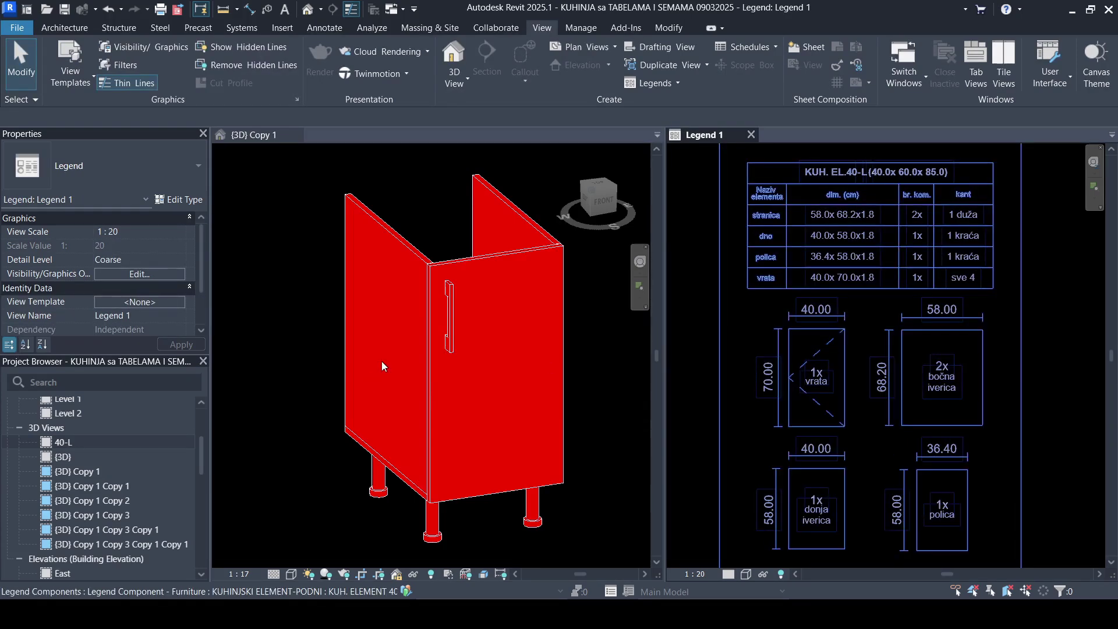
scroll(908, 245, down, 1)
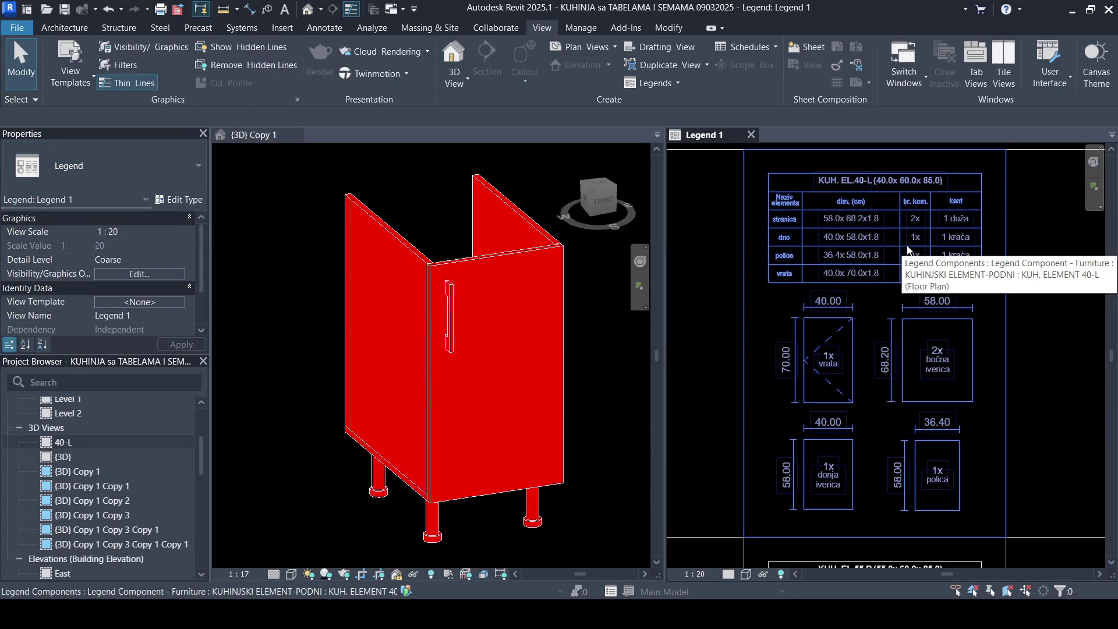
Step: Set KUHINJSKI ELEMENT SIRINA to 50 in the type properties of the cabinet shown in {3D} Copy 1, and apply it
click(479, 305)
click(451, 300)
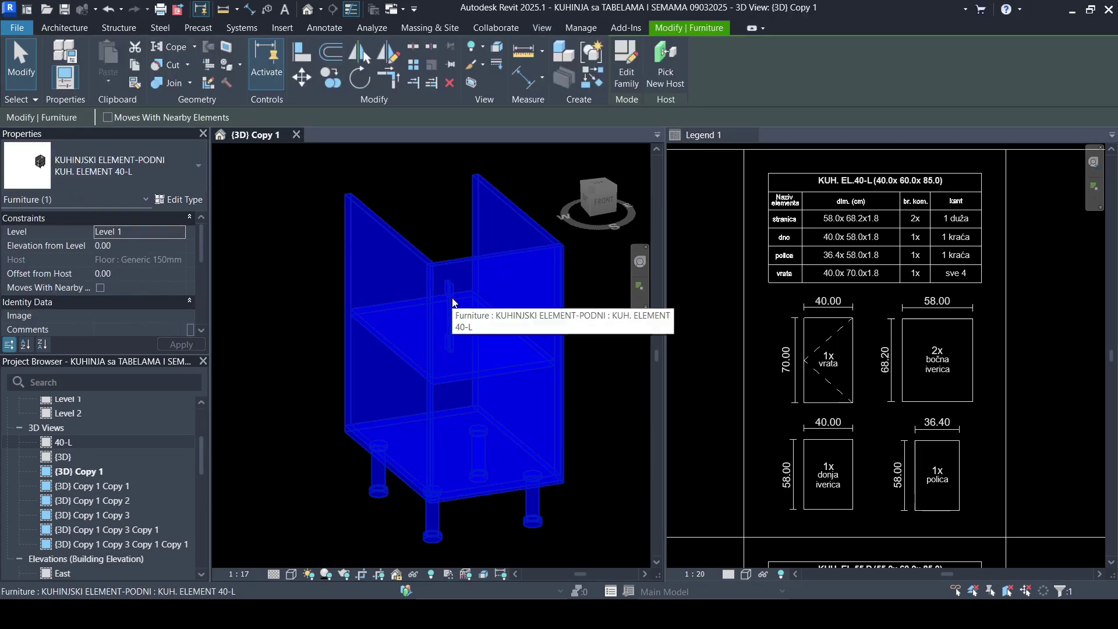
click(183, 201)
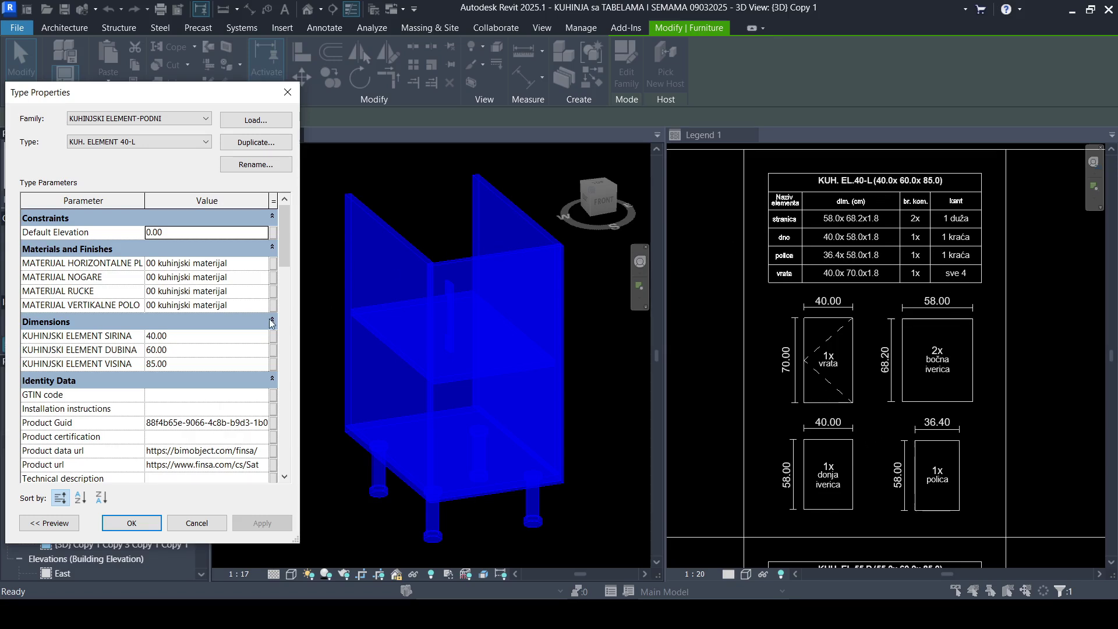
click(187, 336)
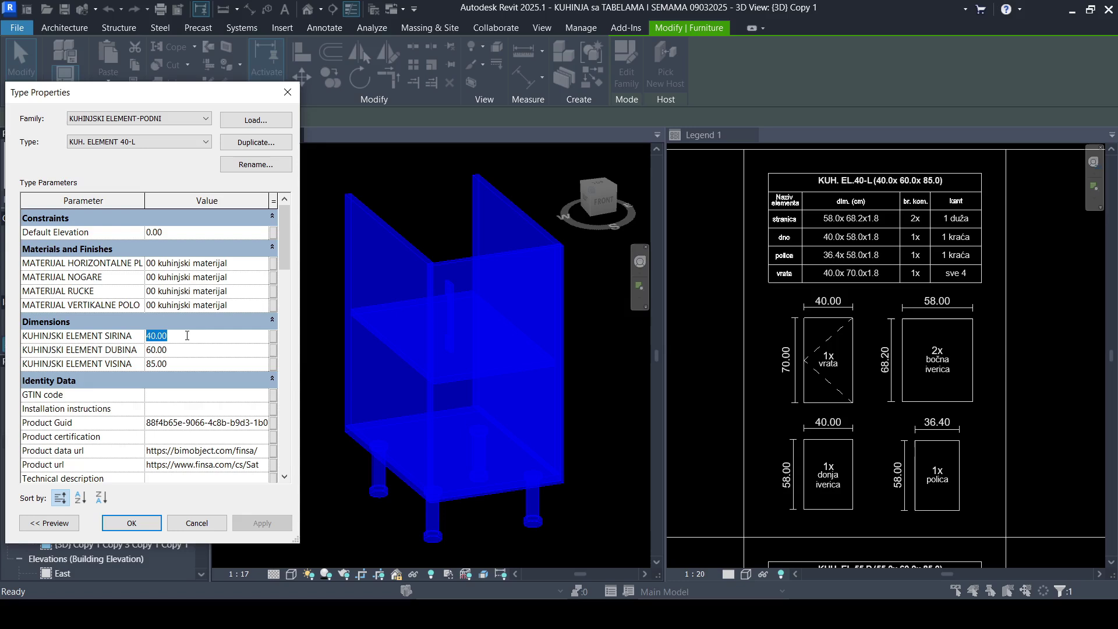
text(50)
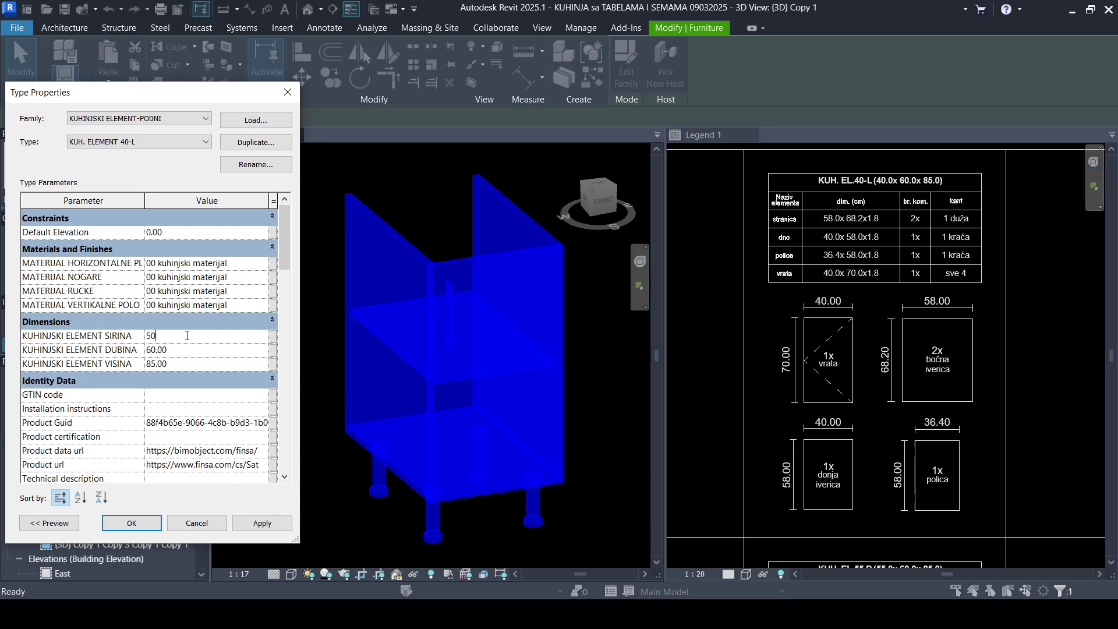
click(273, 524)
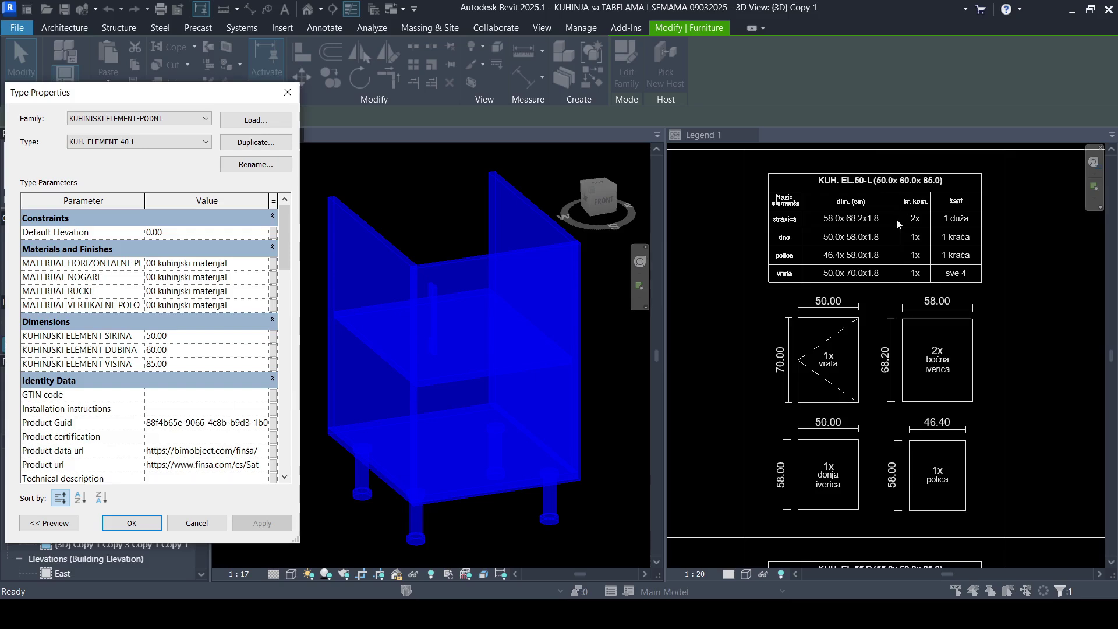
Step: Set the cabinet type's KUHINJSKI ELEMENT VISINA to 90 and its KUHINJSKI ELEMENT DUBINA to 40, applying each change
click(189, 363)
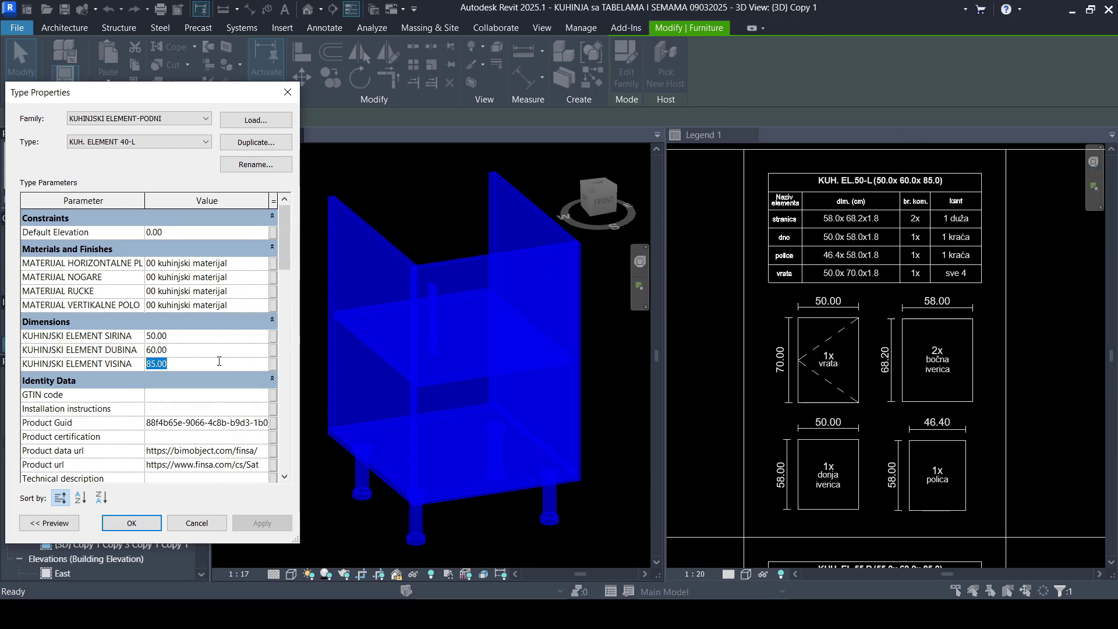
text(90)
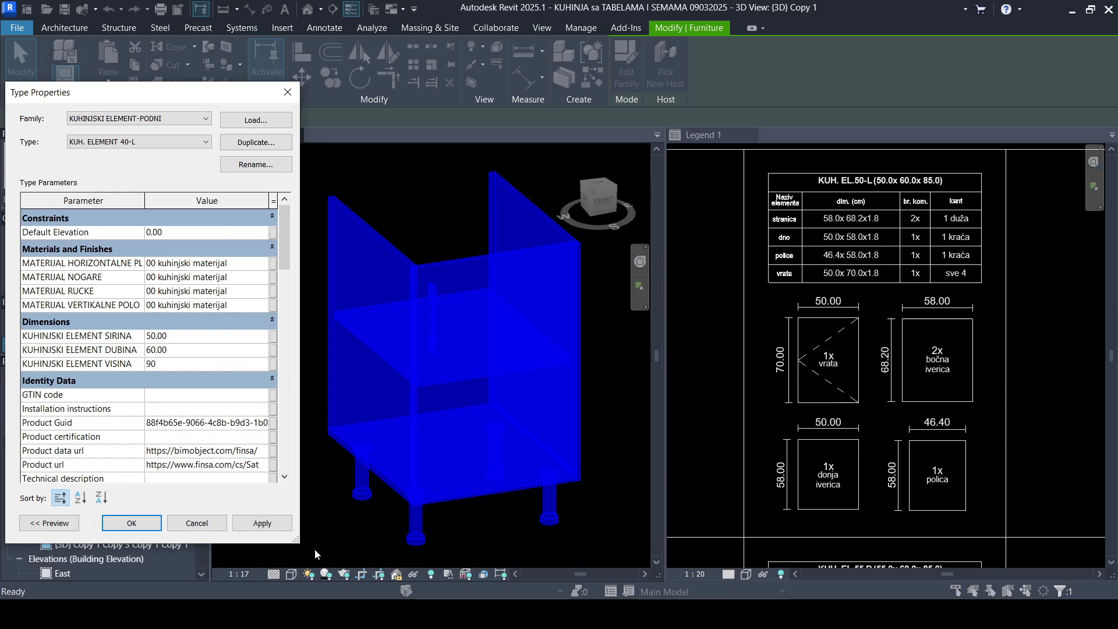
click(261, 522)
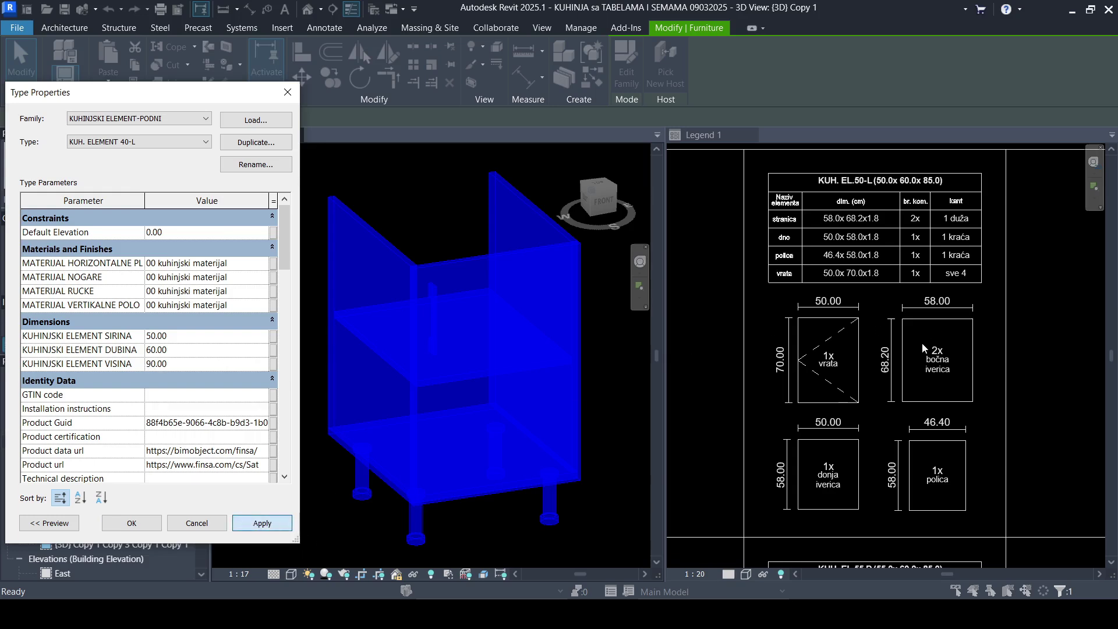
click(197, 350)
text(40)
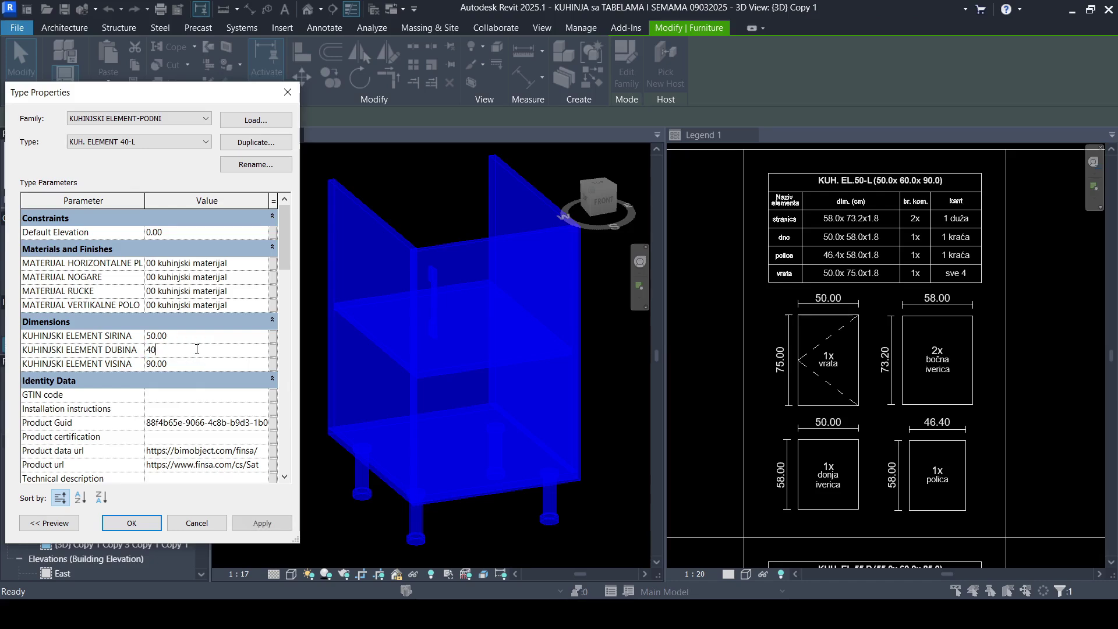
click(270, 527)
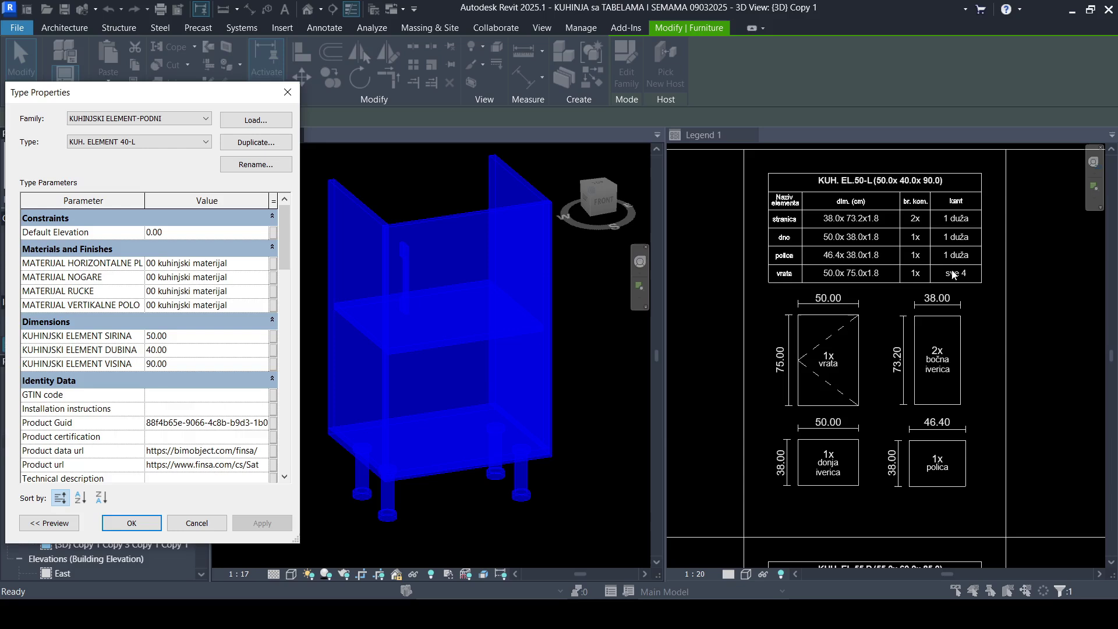
Step: Set the cabinet type's height (VISINA) to 80, depth (DUBINA) to 30 and width (SIRINA) to 30, and apply the changes
click(204, 367)
click(204, 365)
text(80)
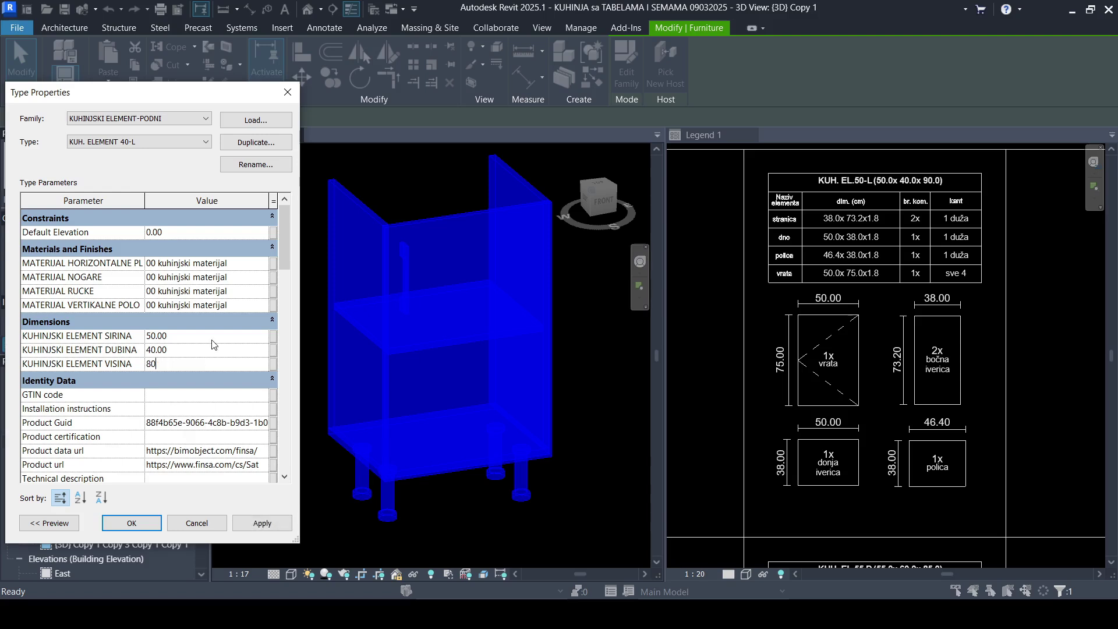
click(208, 348)
text(30)
click(210, 340)
click(209, 337)
text(30)
click(262, 522)
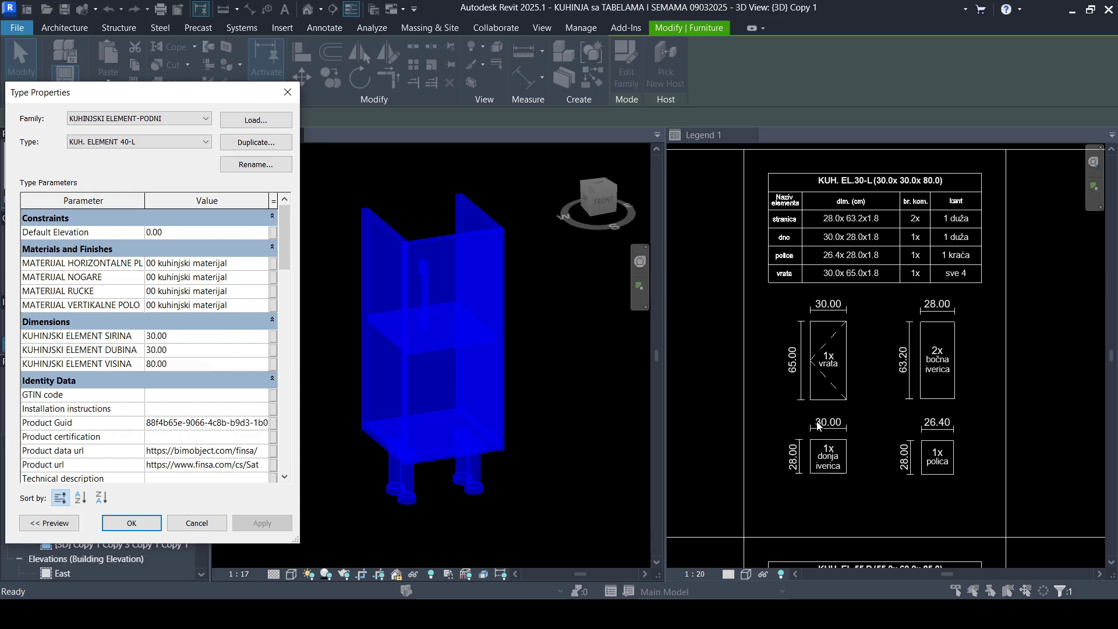
Step: Set the cabinet type's width (SIRINA) to 40, depth (DUBINA) to 60 and height (VISINA) to 85, and apply the changes
click(188, 338)
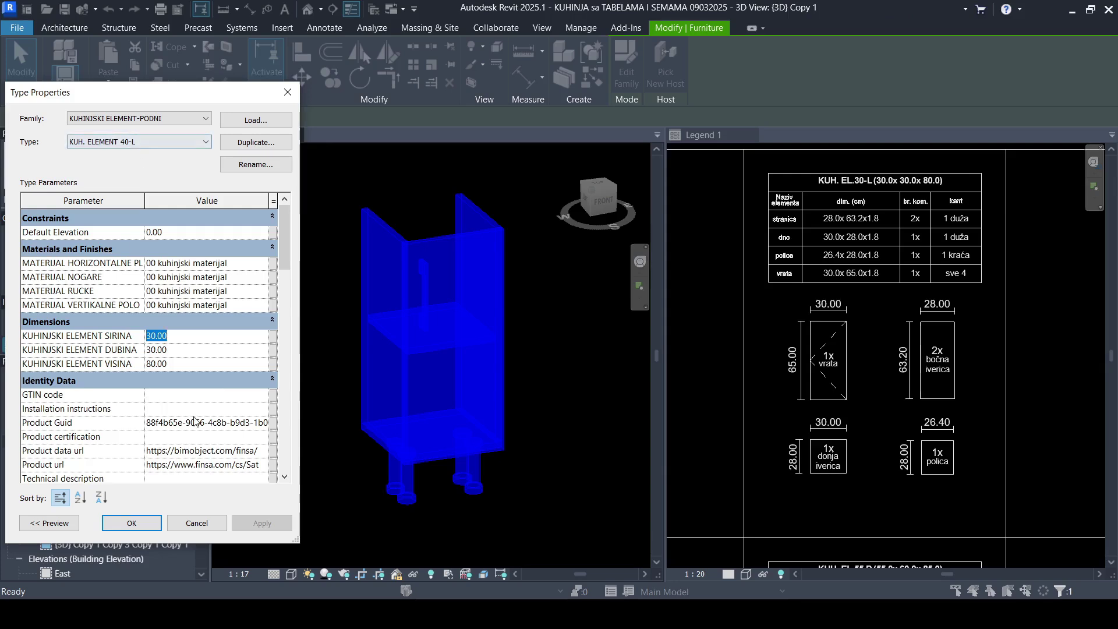
text(40)
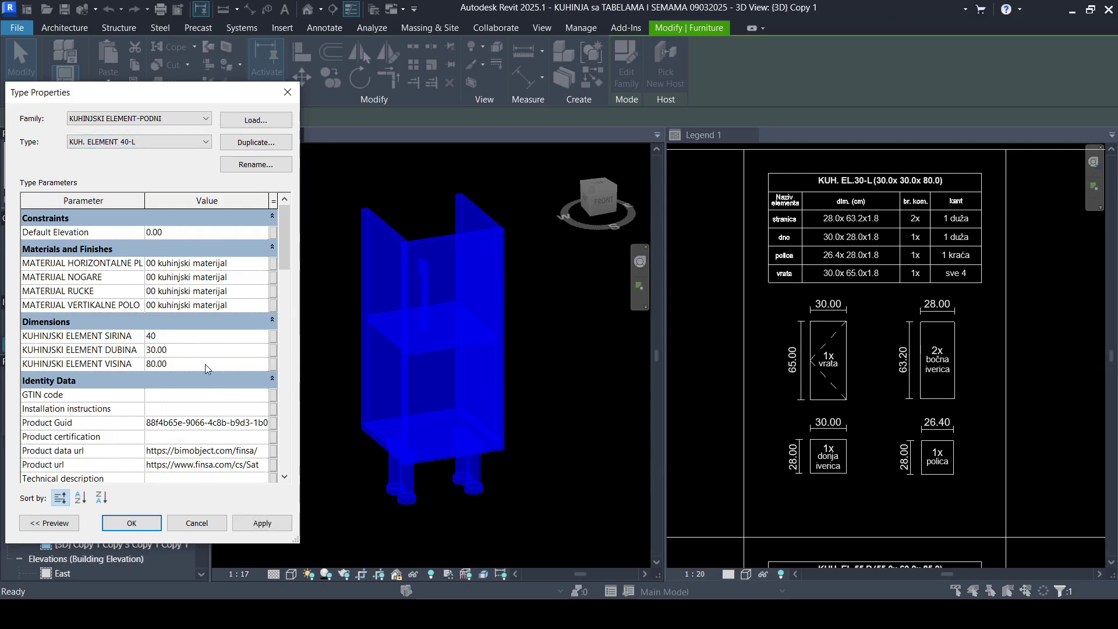
click(201, 350)
text(60)
click(203, 363)
text(90)
key(BackSpace)
key(BackSpace)
text(85)
click(262, 523)
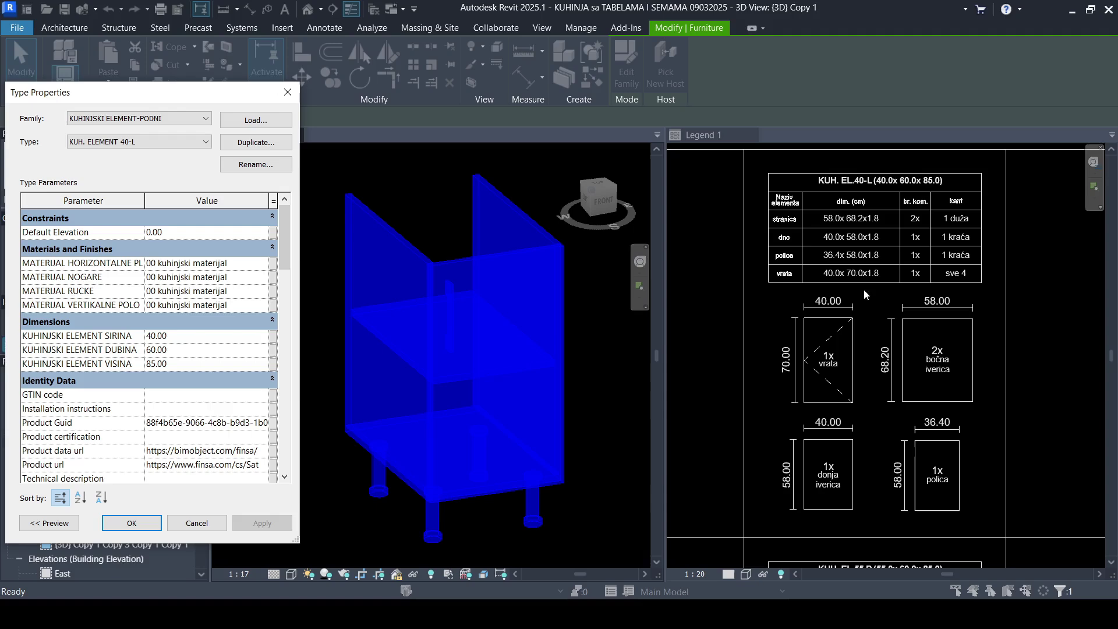
Step: Disable RUCKA L and enable RUCKA D for the cabinet type, and apply the handle change
scroll(182, 374, down, 10)
scroll(183, 374, down, 10)
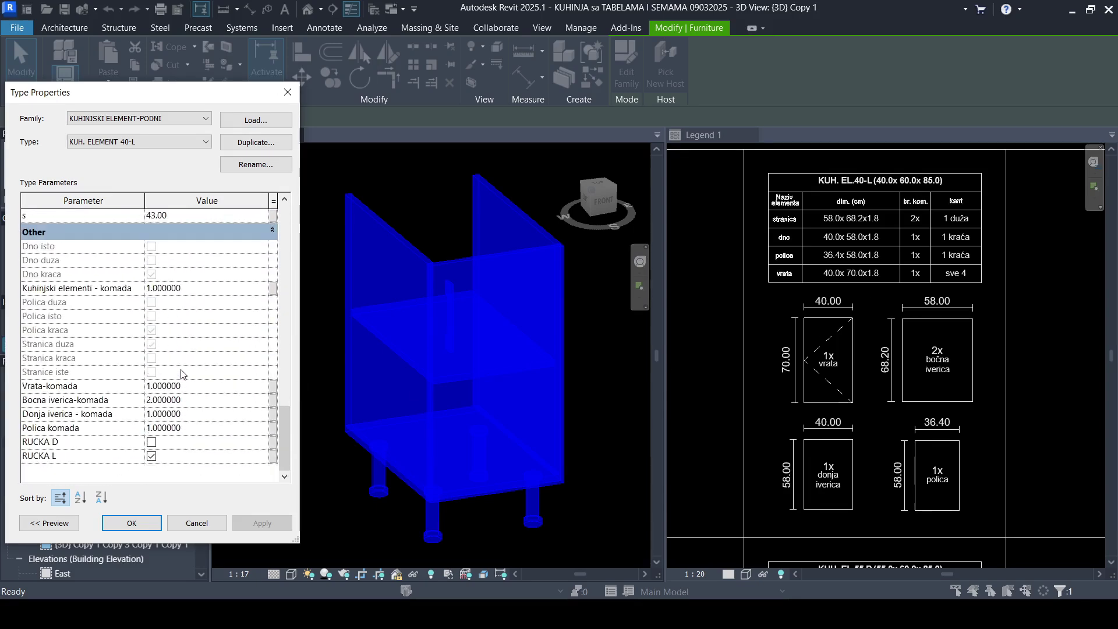
click(151, 456)
click(153, 457)
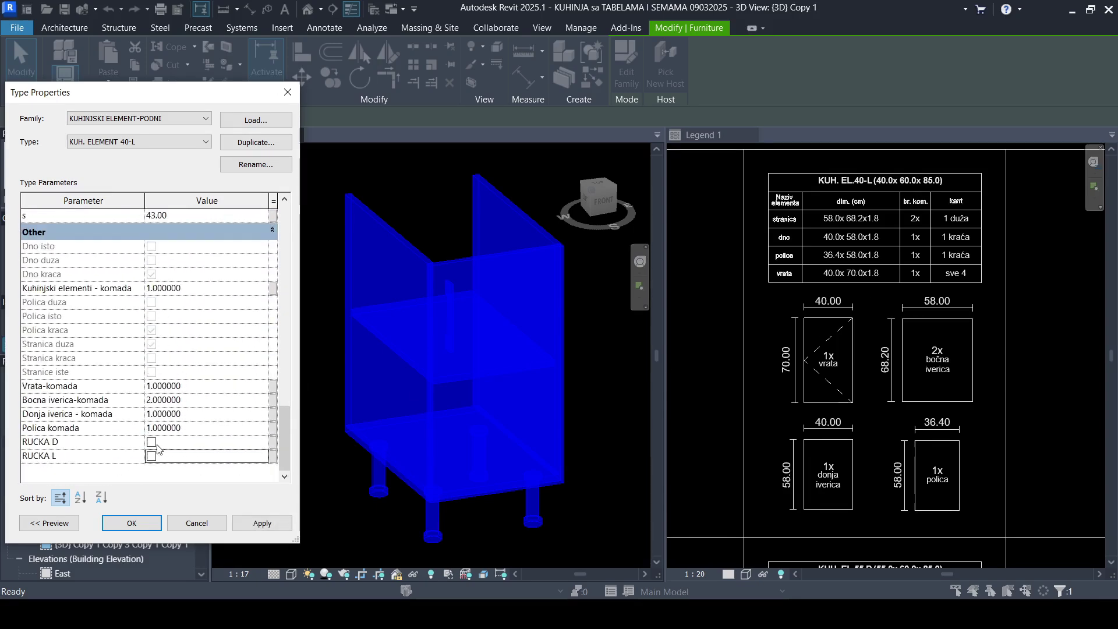
click(152, 443)
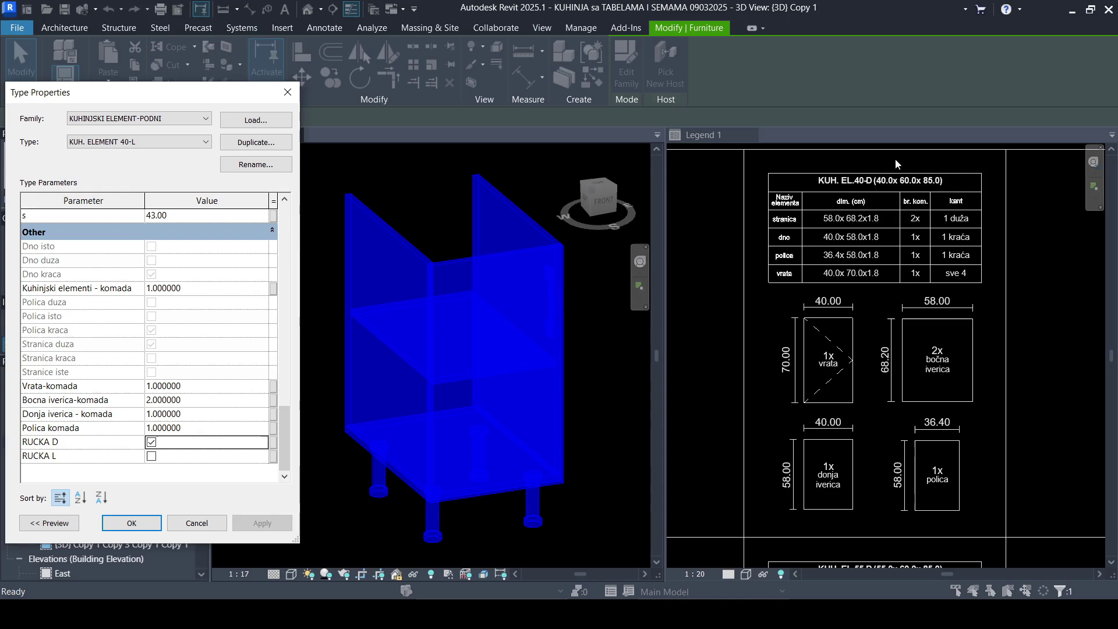
Step: Enable RUCKA L again, disable RUCKA D, and apply the change to the cabinet type
click(153, 456)
click(152, 442)
click(262, 522)
Step: Set the cabinet type's quantity (Kuhinjski elementi - komada) to 6 and apply the change
click(208, 289)
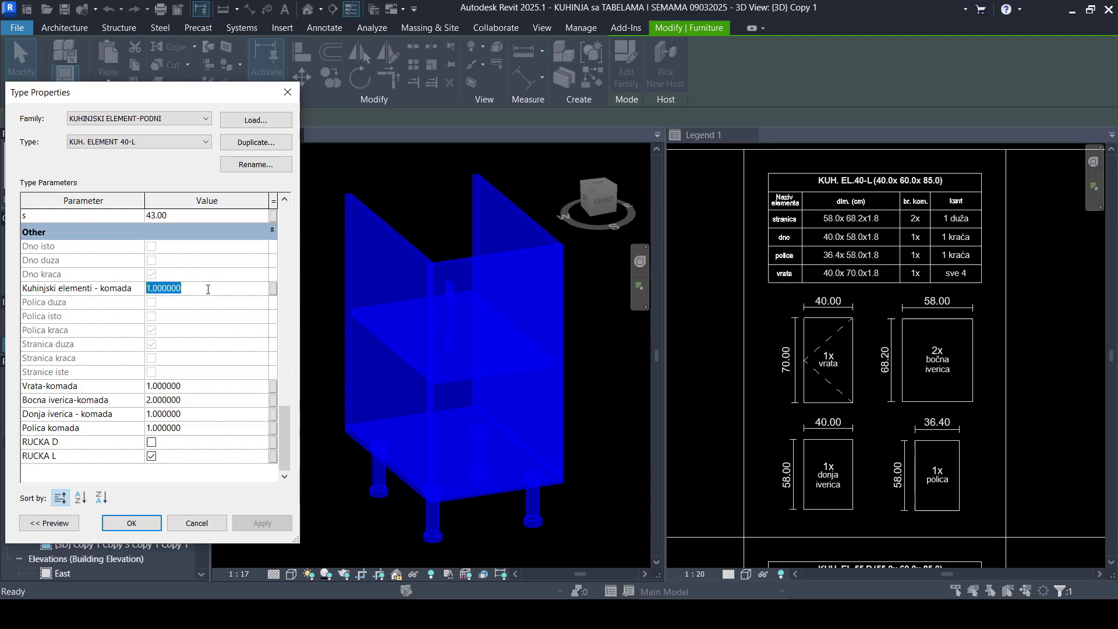
text(6)
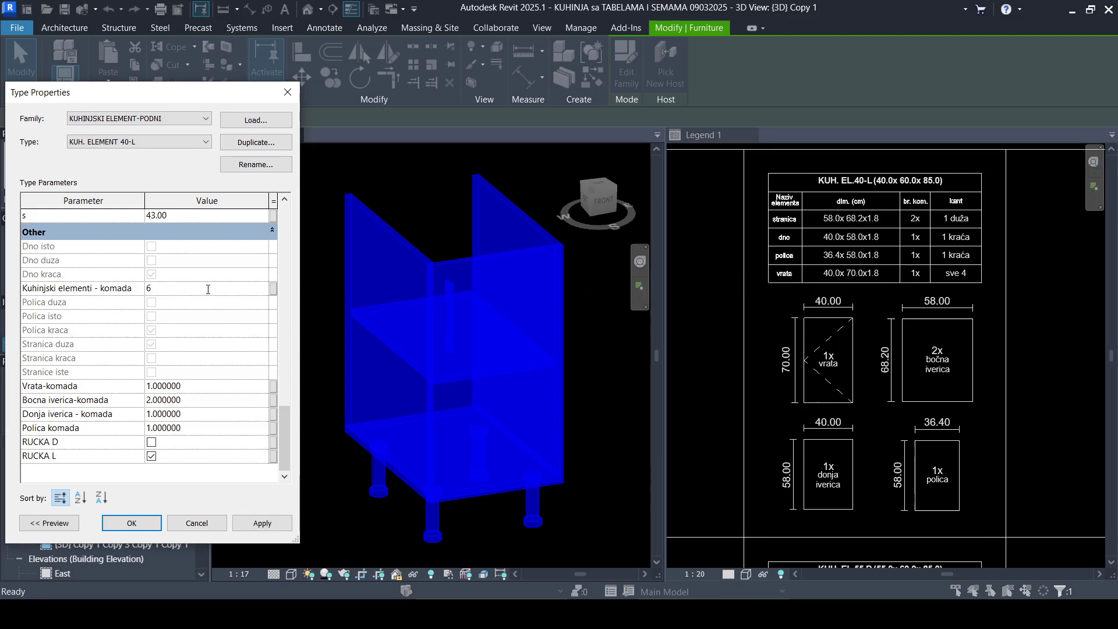
click(262, 522)
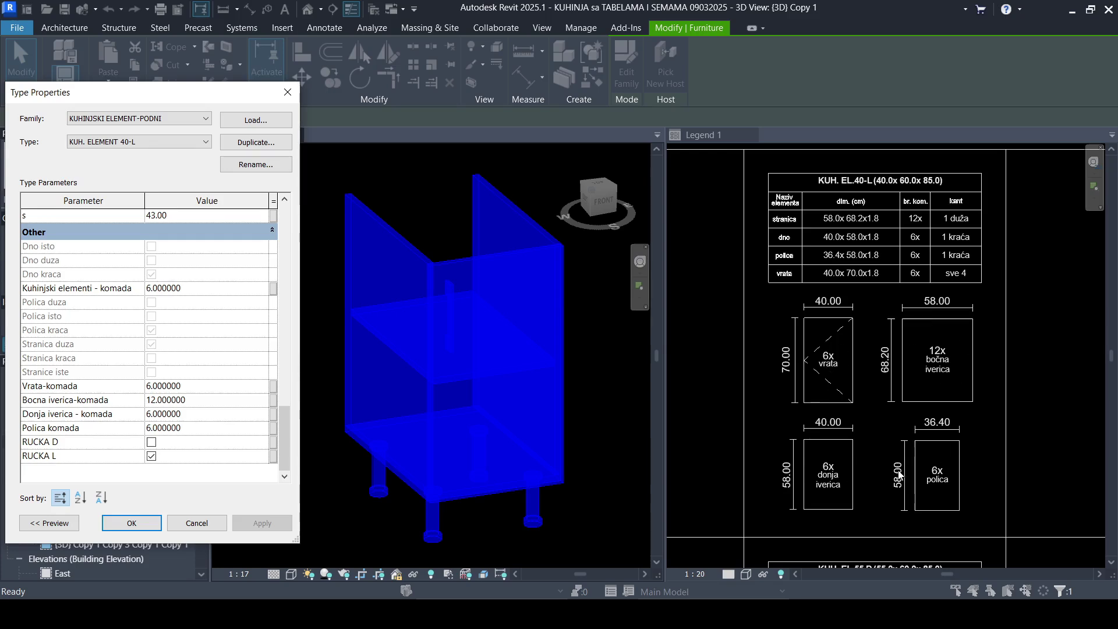
Step: Look through the cabinet's type parameters, set Kuhinjski elementi - komada to 9, and apply the change
scroll(208, 354, up, 6)
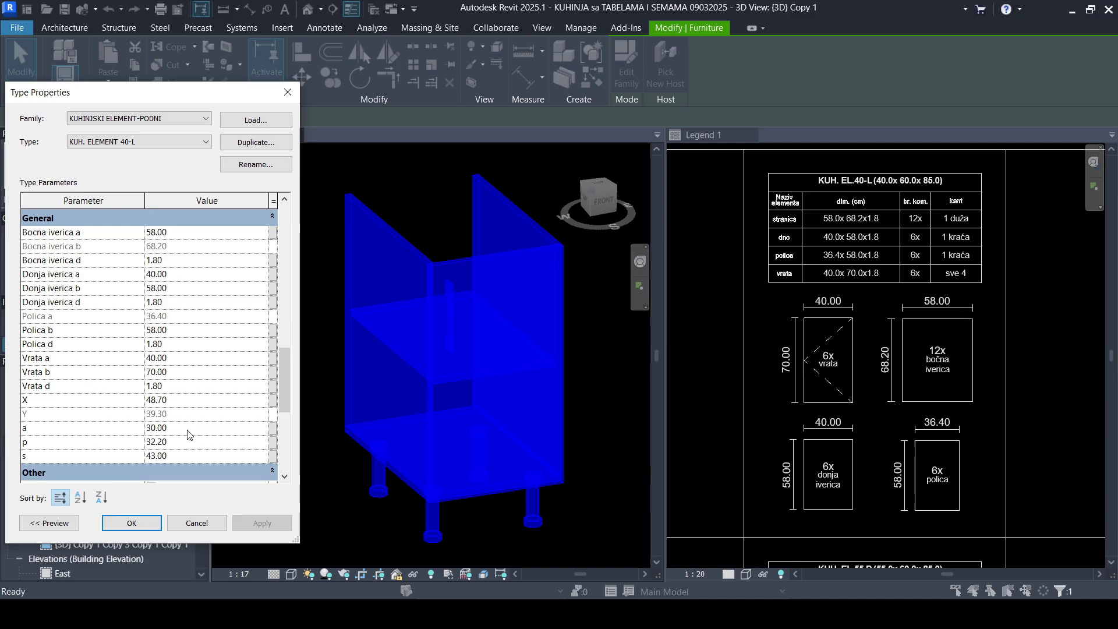
scroll(199, 367, up, 10)
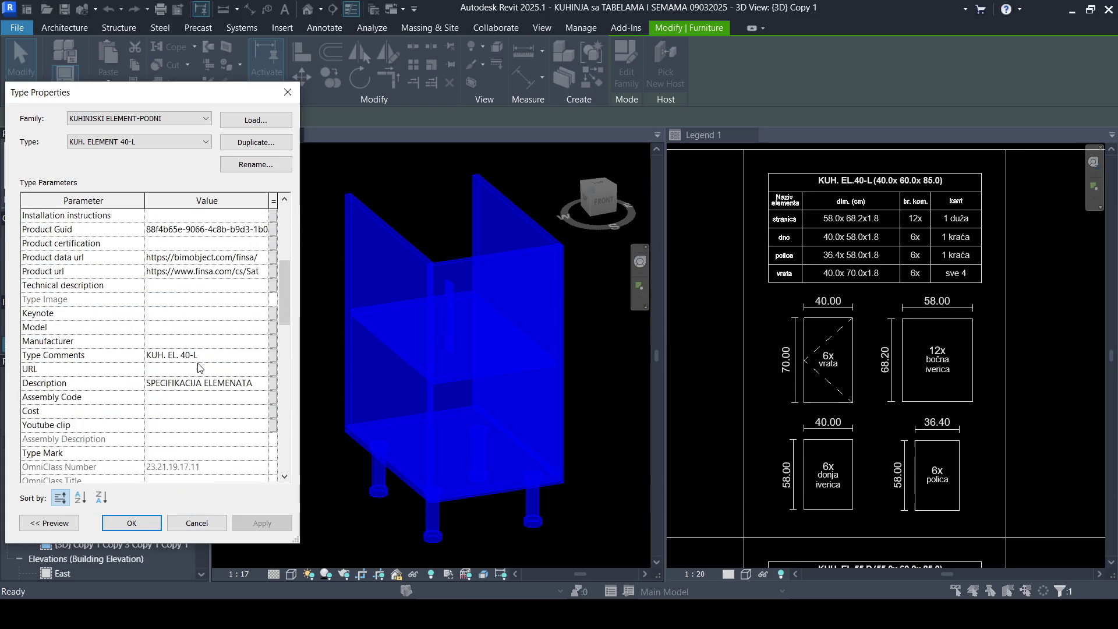
scroll(198, 364, down, 12)
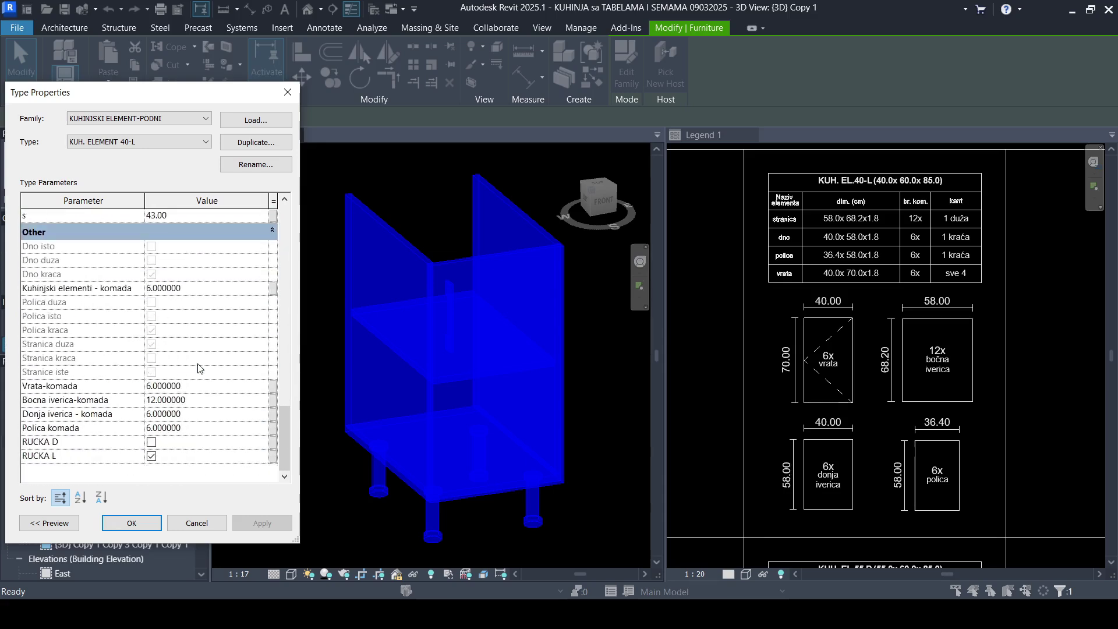
click(198, 287)
text(9)
click(261, 523)
Step: Set Kuhinjski elementi - komada to 1, apply the change, and close the type properties
click(199, 288)
text(1)
key(Return)
click(241, 525)
click(145, 524)
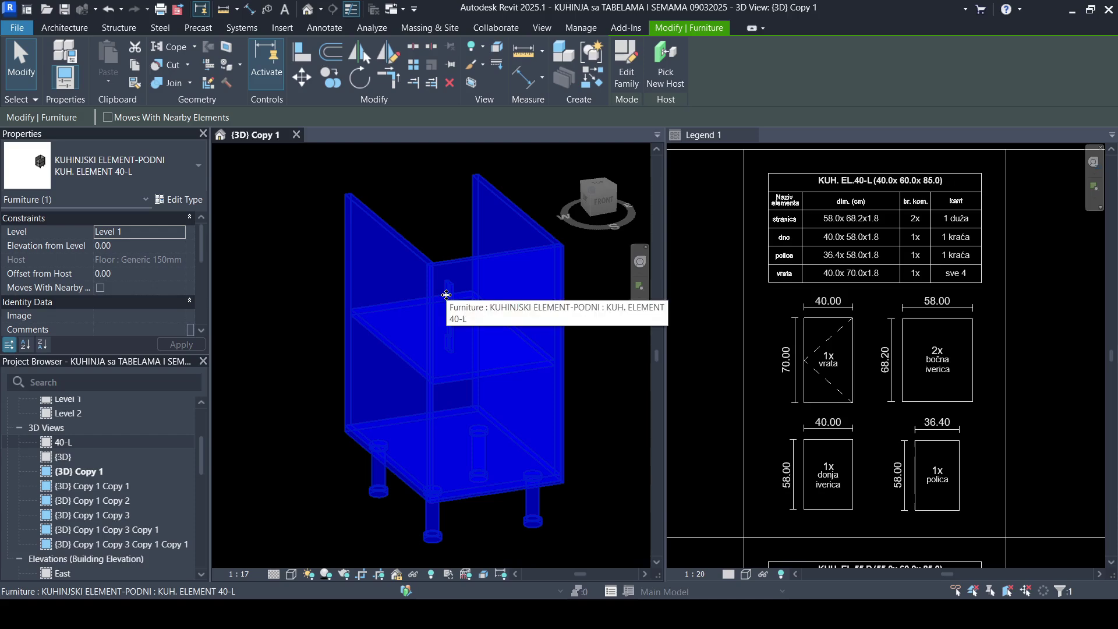
Step: Open the selected cabinet's family for editing and close the Legend 1 view
click(627, 69)
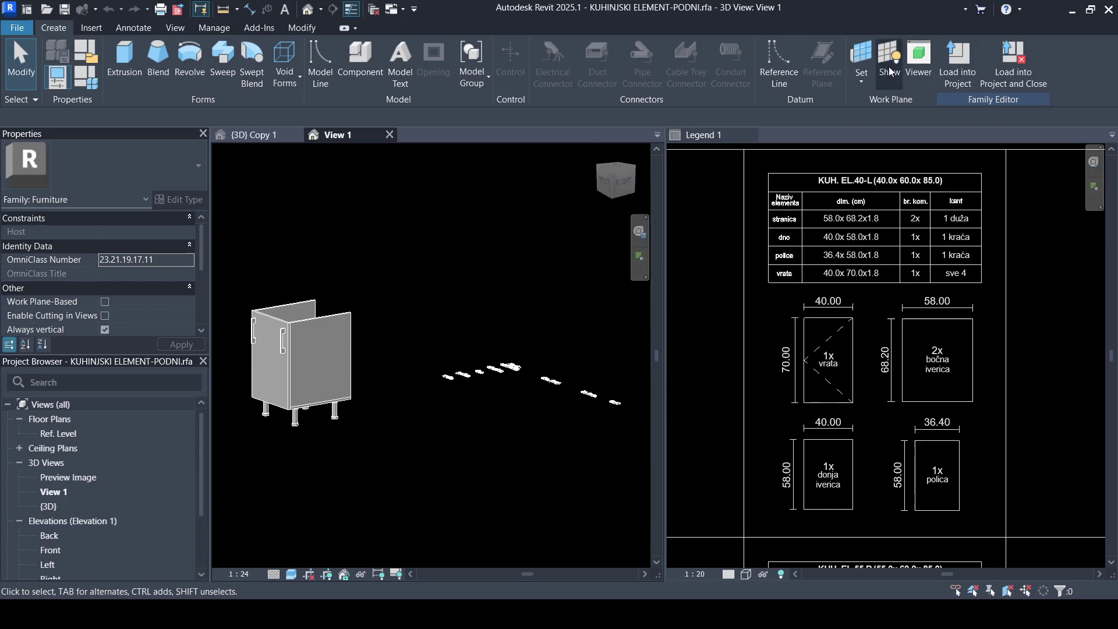
click(751, 135)
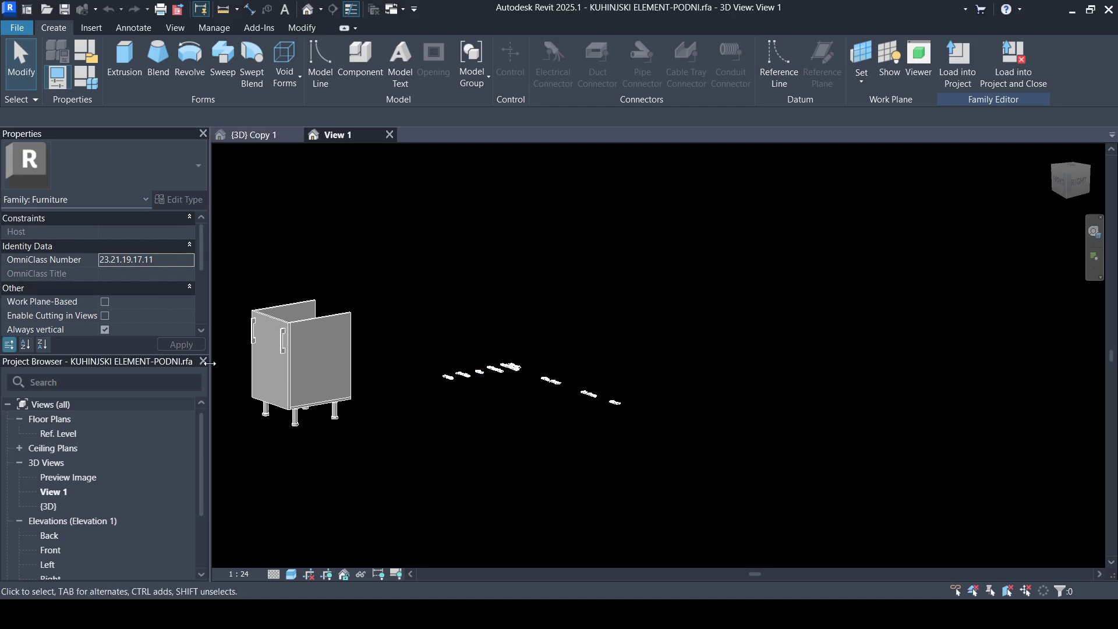
Step: Examine the cabinet in the family's 3D view and select the nested RUCKA handle at the door's left edge to inspect its properties
scroll(281, 344, up, 4)
scroll(541, 316, down, 4)
scroll(362, 288, up, 2)
scroll(363, 293, up, 1)
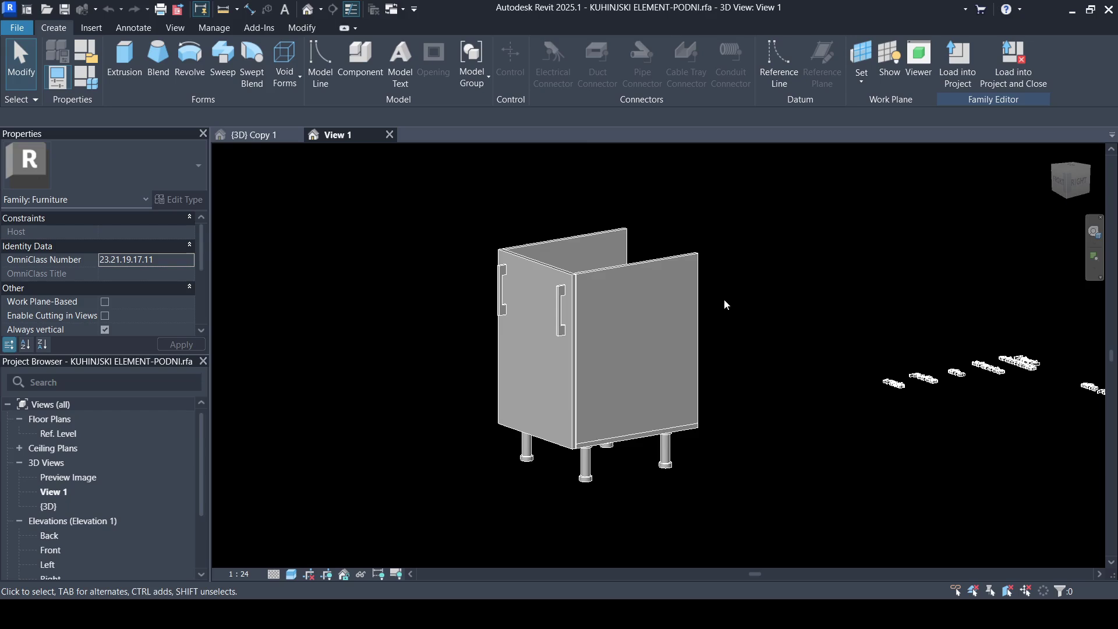
scroll(502, 290, up, 1)
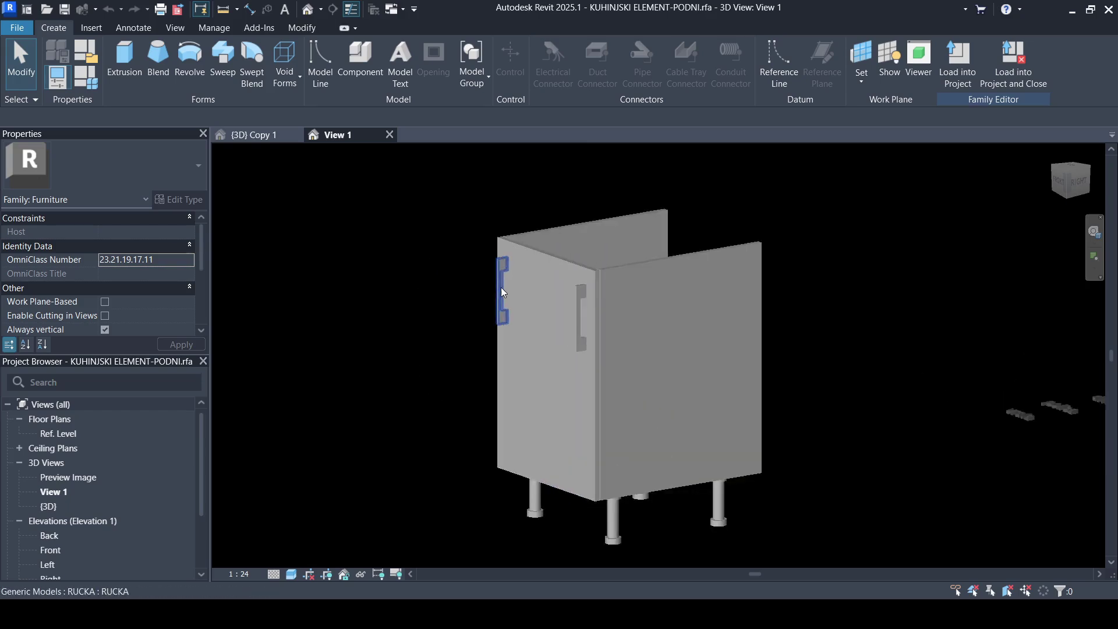
scroll(501, 289, up, 1)
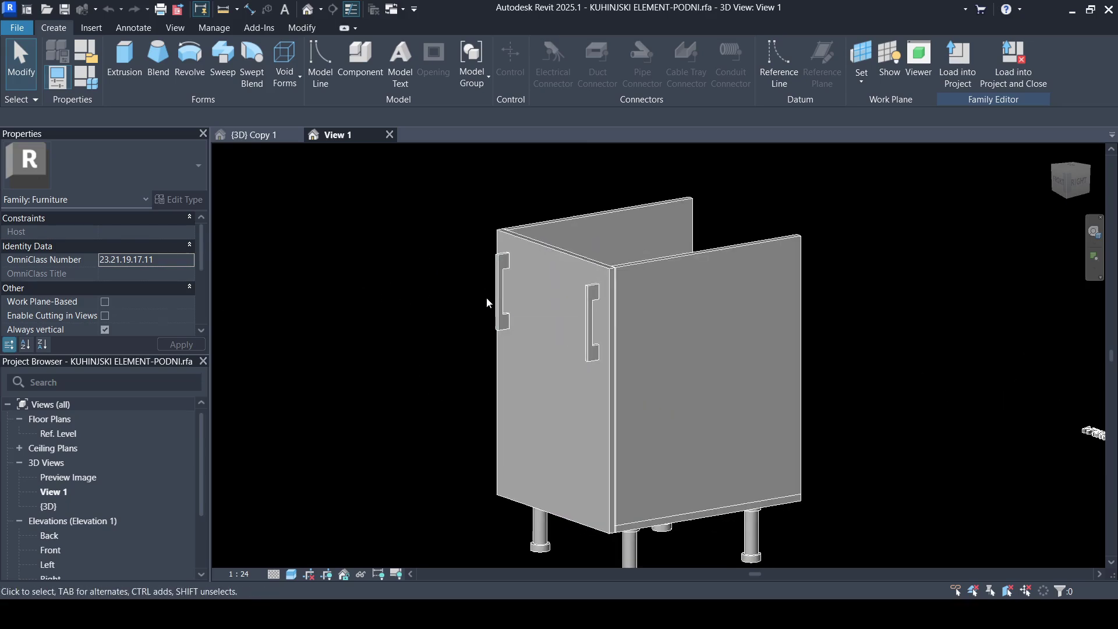
click(503, 291)
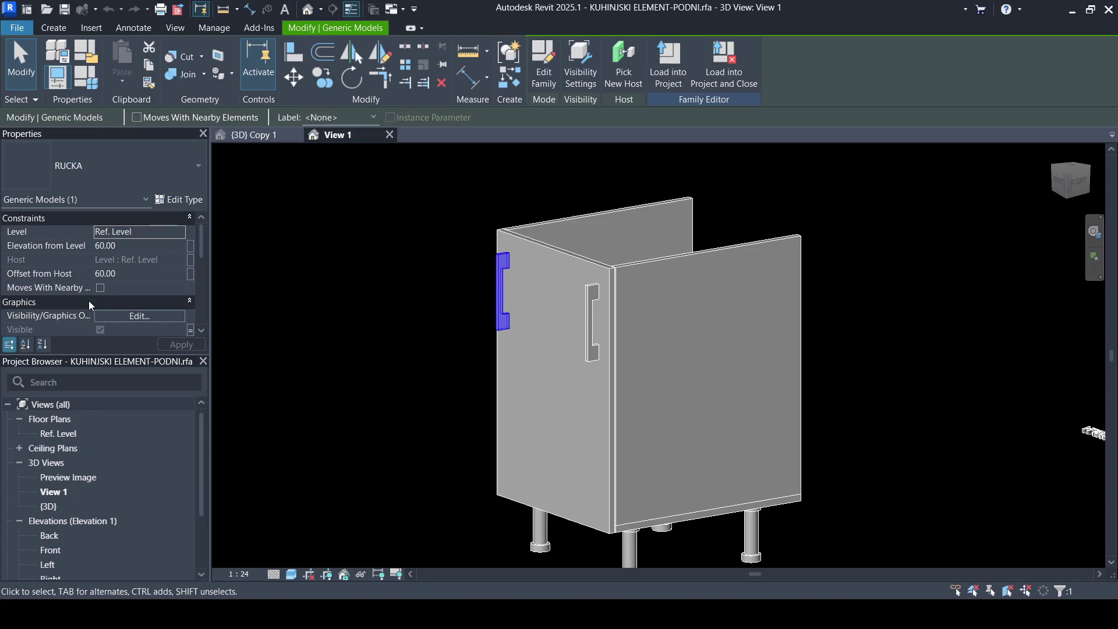
scroll(88, 300, down, 1)
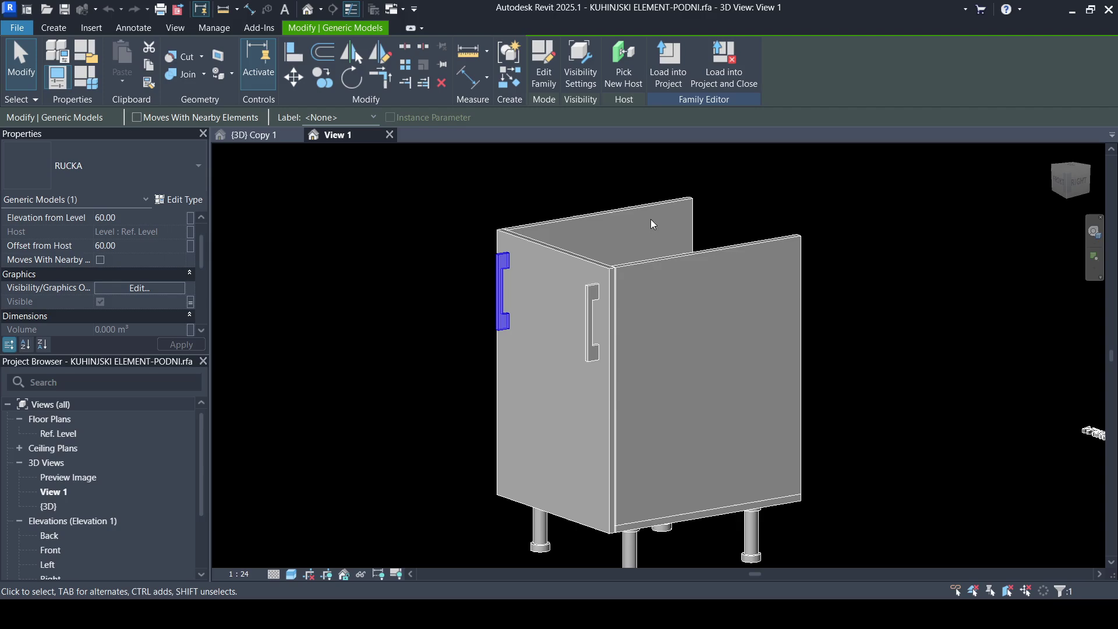
Step: Open the family's Ref. Level floor plan and examine its part table, part drawings, and labelled dimensions
double_click(47, 434)
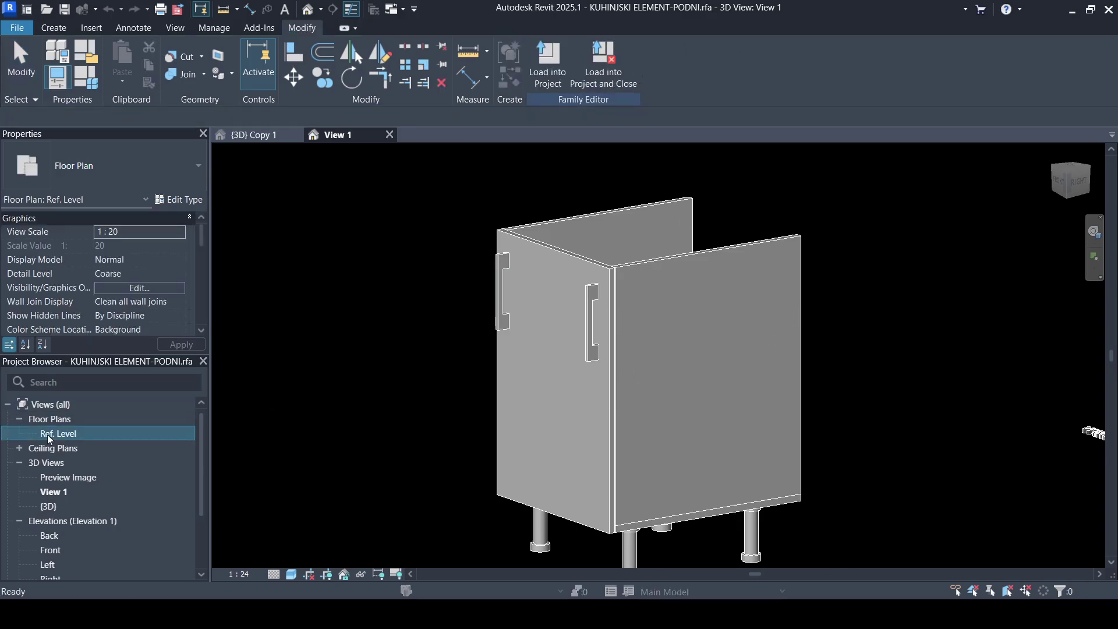
scroll(748, 416, up, 3)
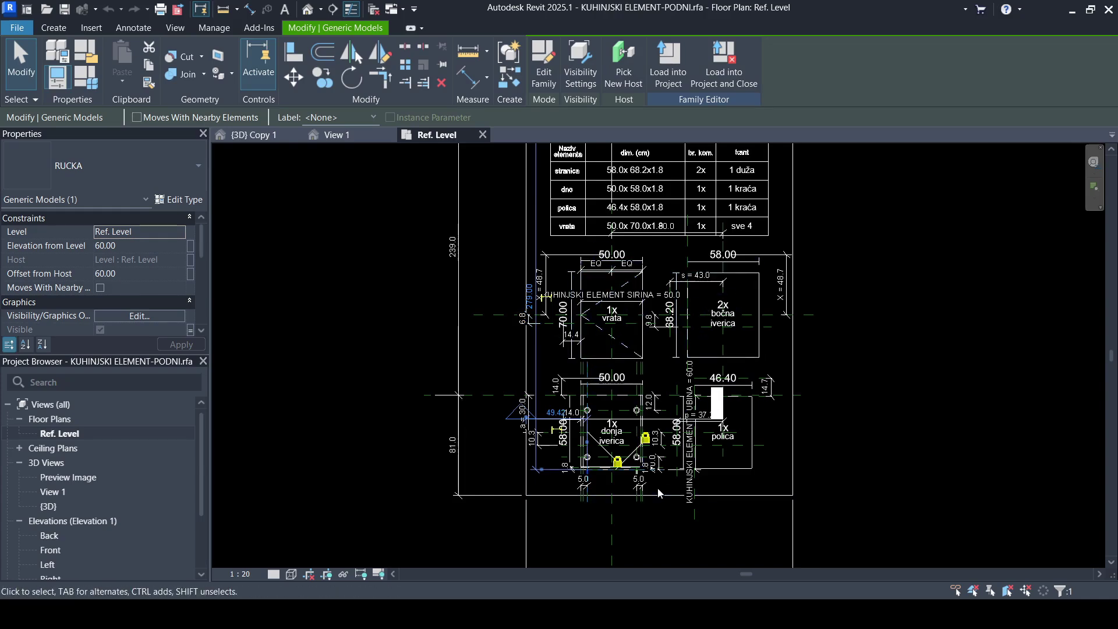
scroll(659, 492, down, 2)
scroll(632, 263, up, 2)
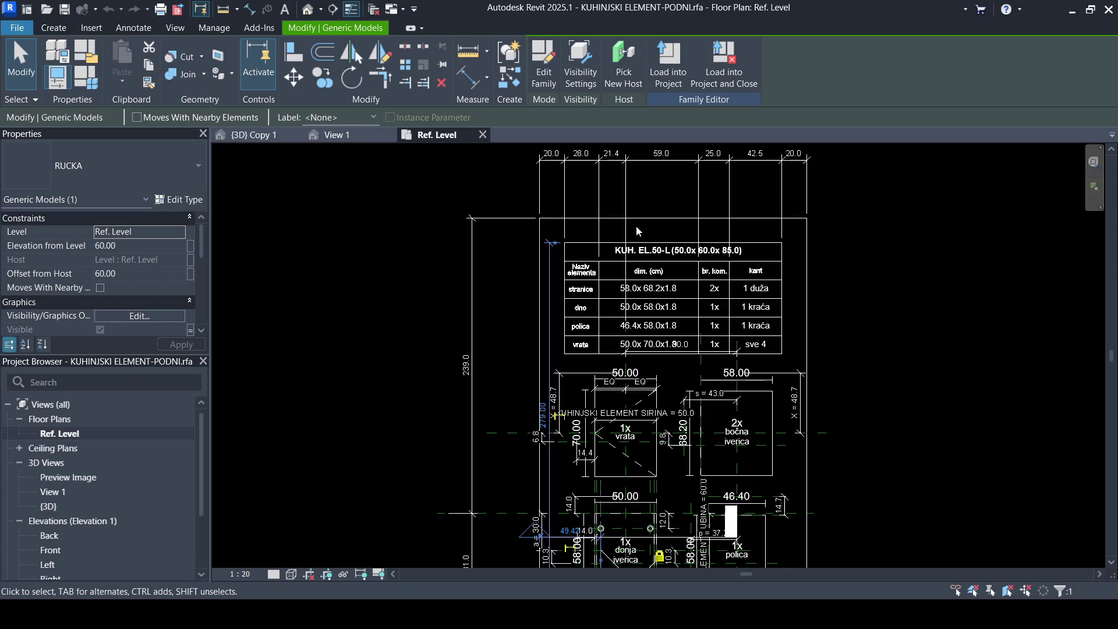
scroll(698, 321, down, 2)
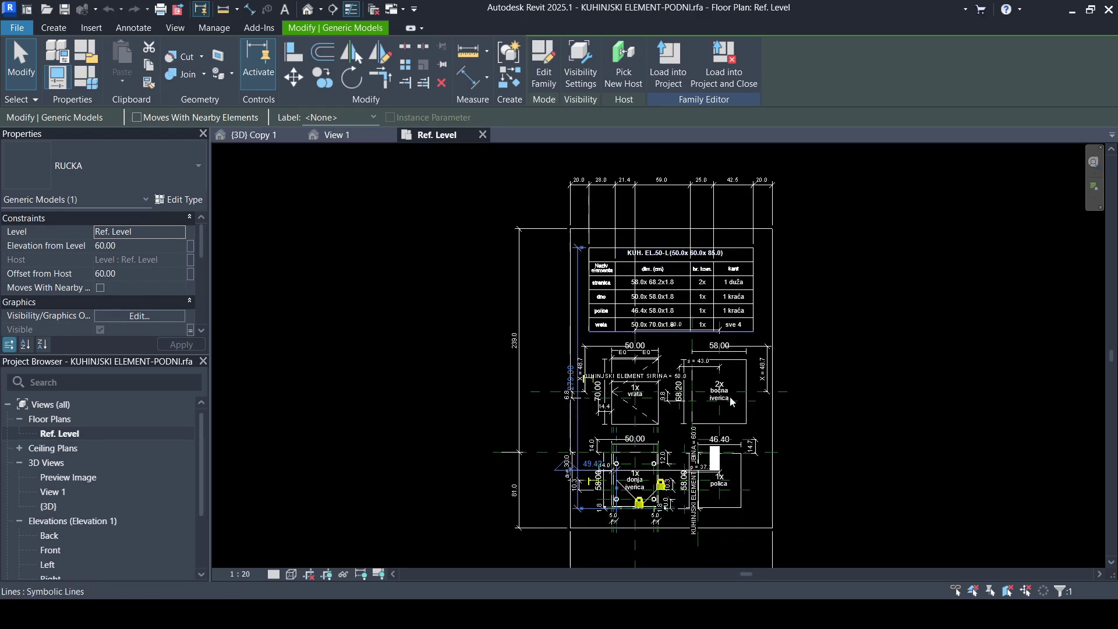
scroll(697, 522, up, 3)
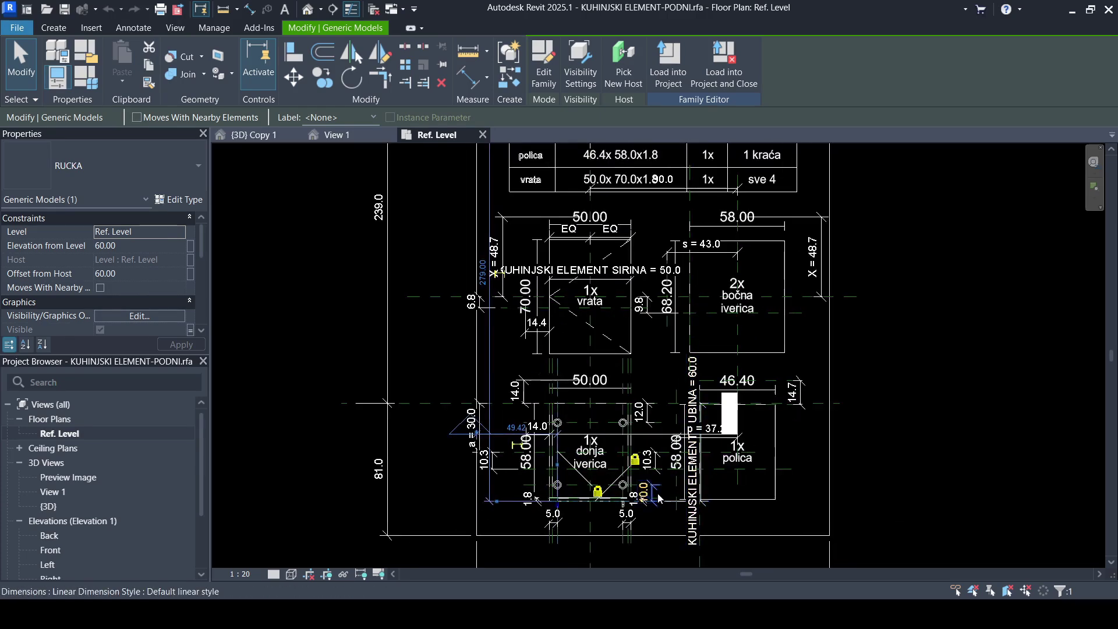
scroll(612, 501, up, 1)
scroll(642, 504, down, 2)
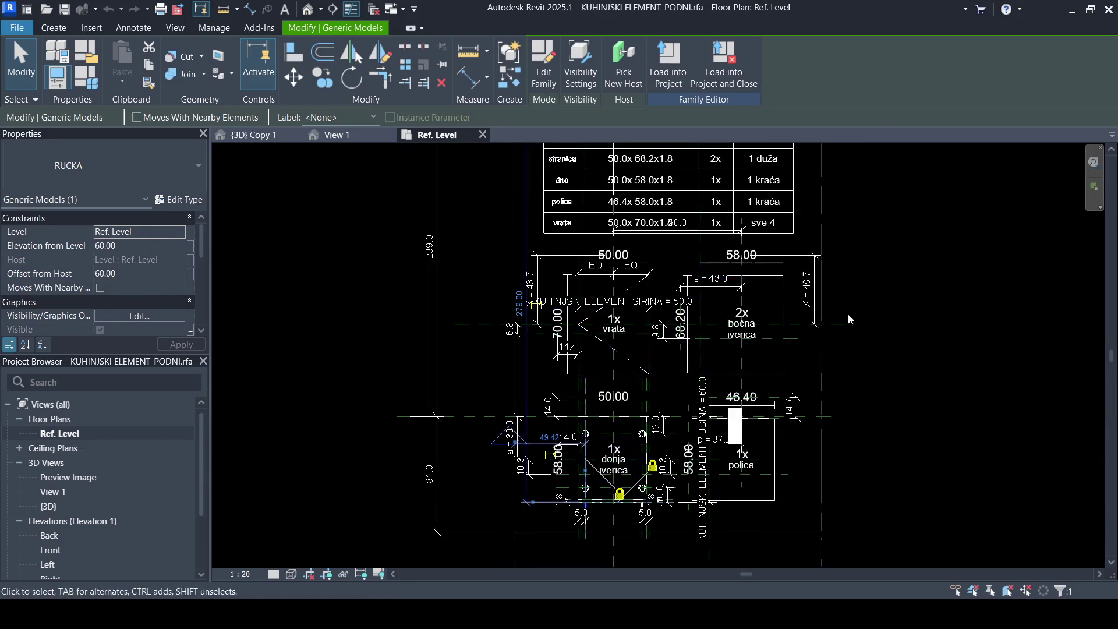
middle_drag(406, 283, 418, 338)
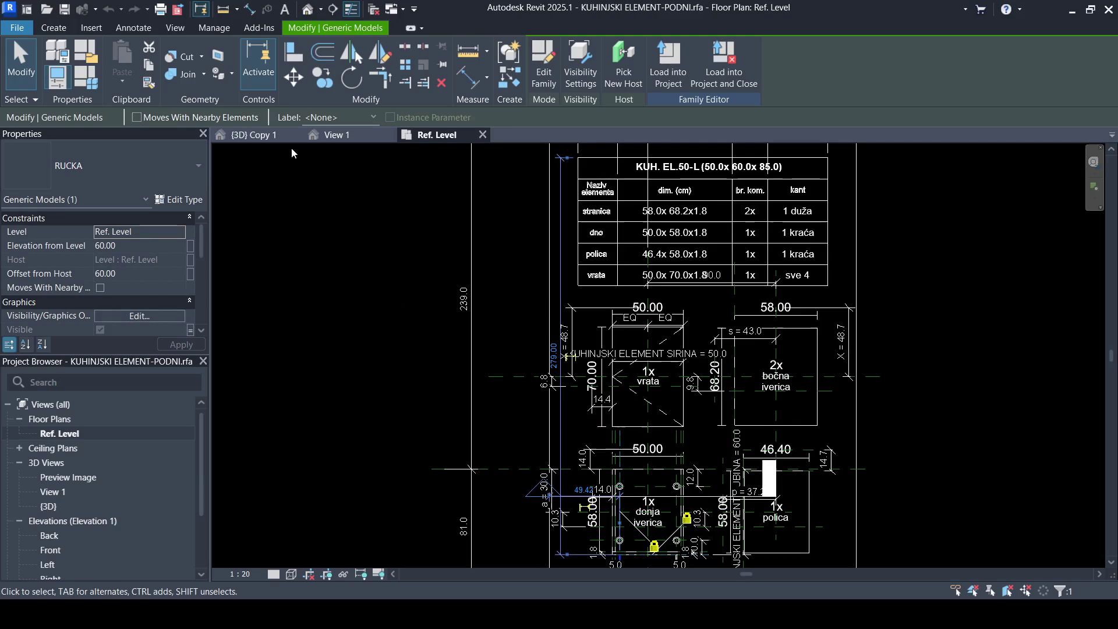
Step: Return to the kitchen project's (3D) Copy 1 view and open sheet A101 - Unnamed
click(254, 135)
scroll(75, 506, down, 10)
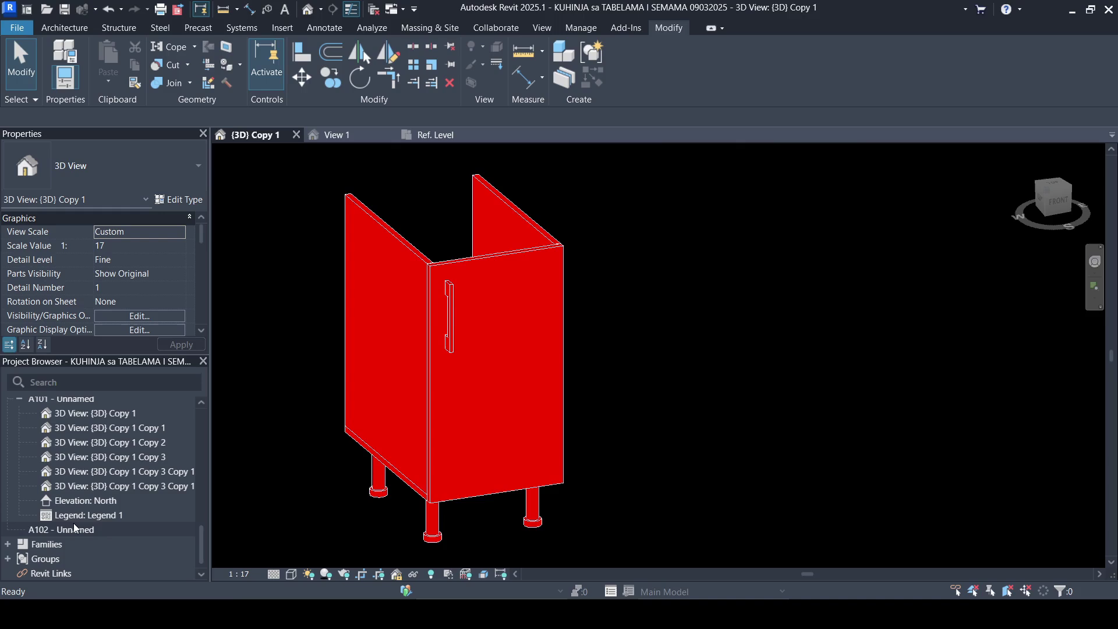
scroll(73, 528, up, 3)
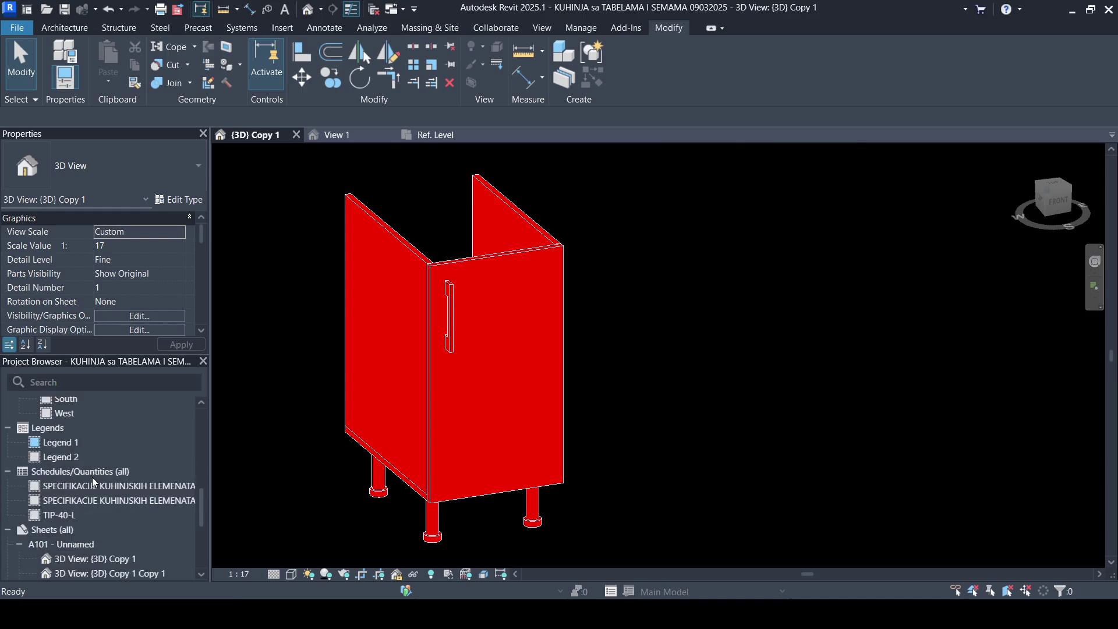
click(78, 546)
double_click(78, 547)
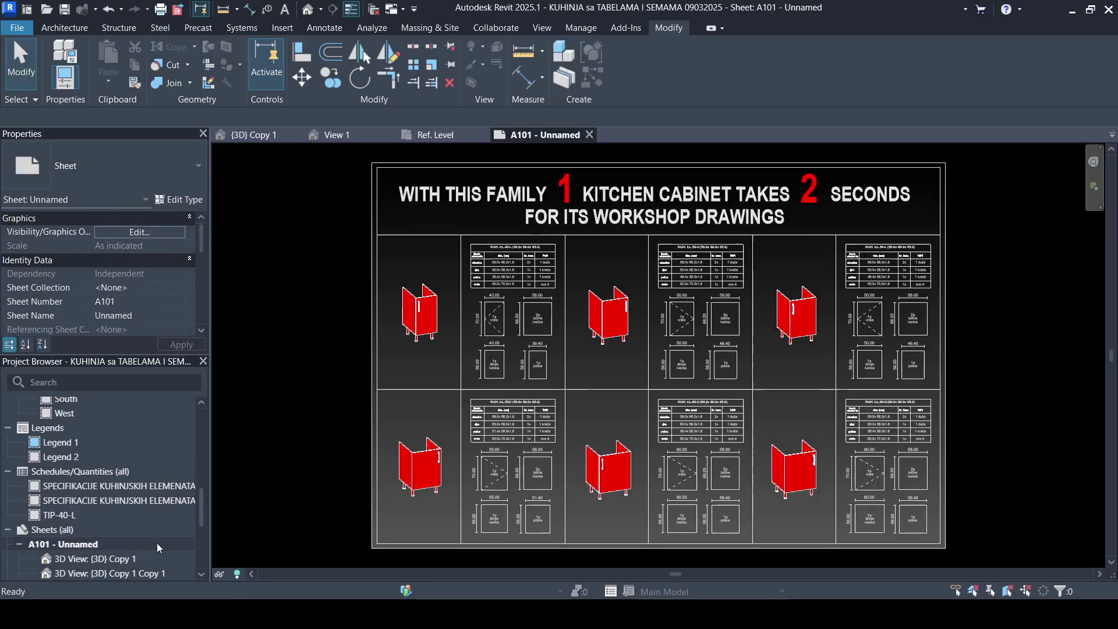